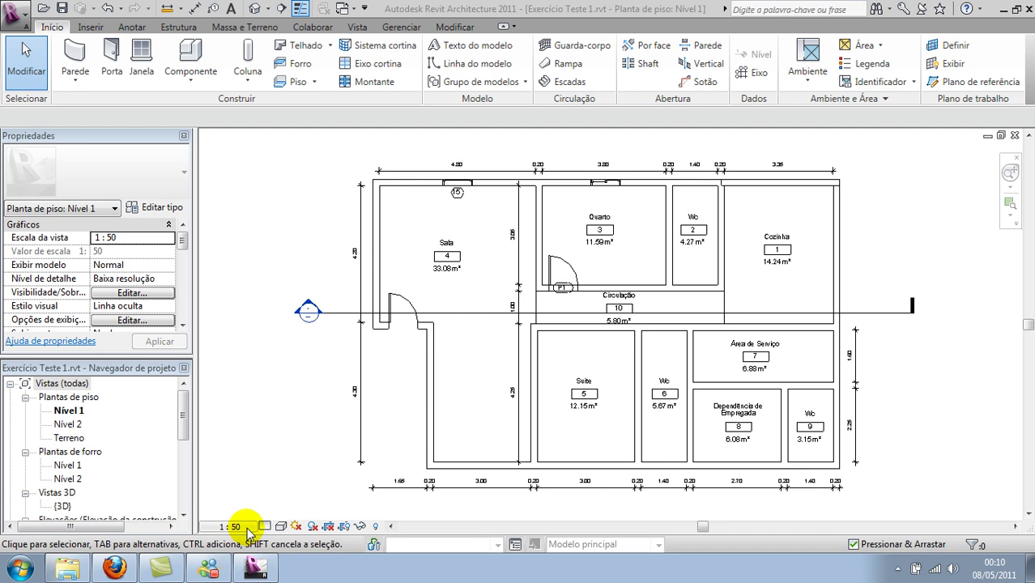
- Change the Nível 1 plan's view scale to 1:100 and zoom to inspect the enlarged annotations
click(243, 528)
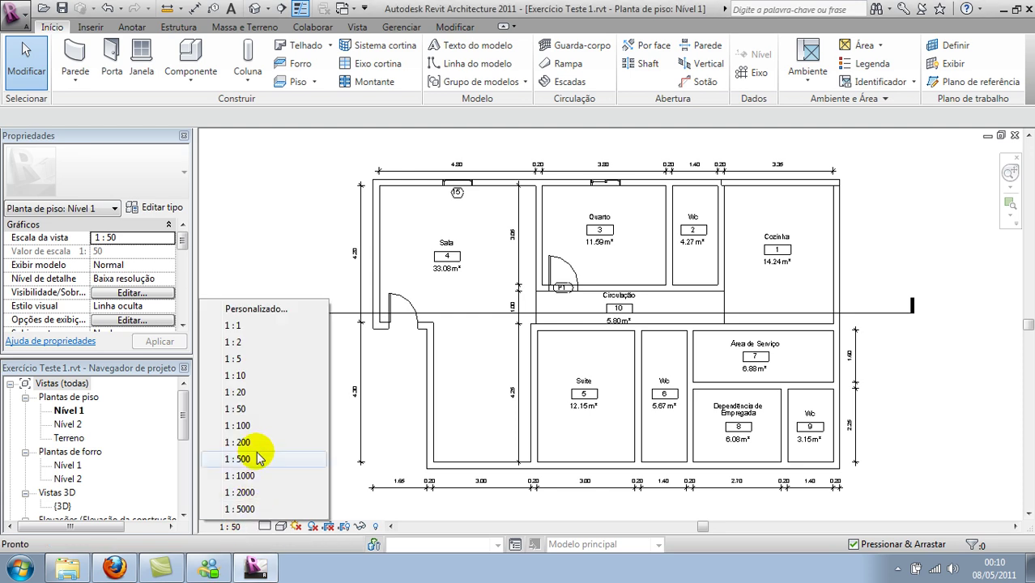
click(259, 426)
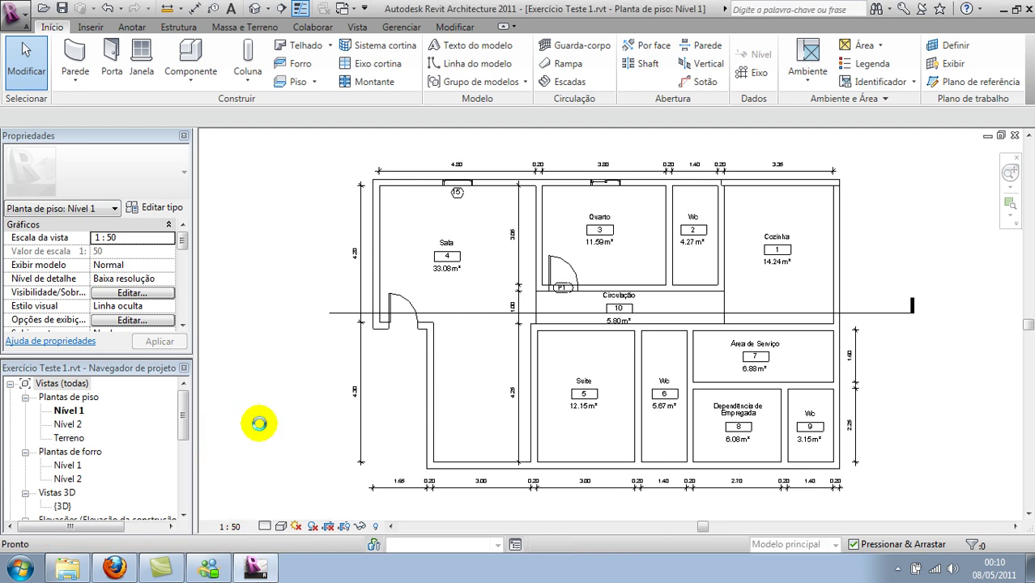
scroll(548, 308, up, 3)
scroll(599, 353, up, 2)
scroll(650, 283, down, 2)
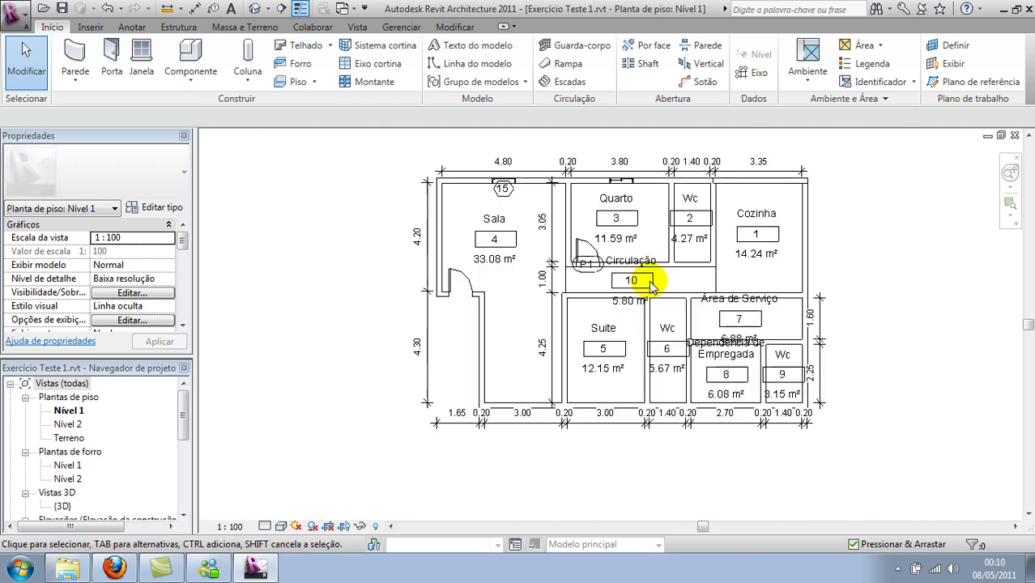
scroll(651, 284, down, 2)
scroll(503, 298, up, 1)
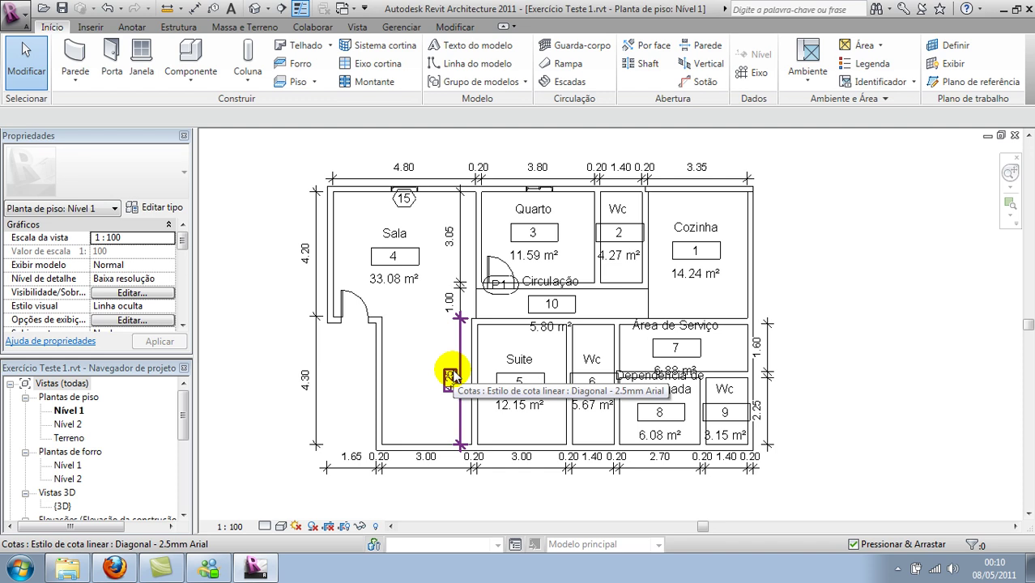
- Set the Nível 1 plan's view scale back to 1:50
click(230, 527)
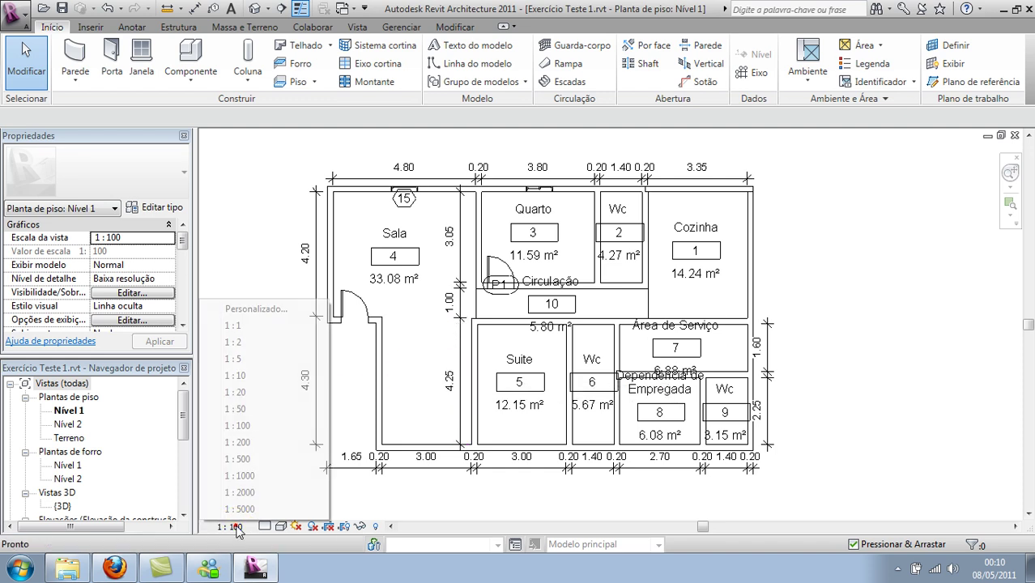
click(243, 410)
scroll(548, 378, up, 3)
scroll(527, 324, up, 3)
- Frame the rooms and select the top dimension string of the plan
middle_drag(492, 301, 495, 403)
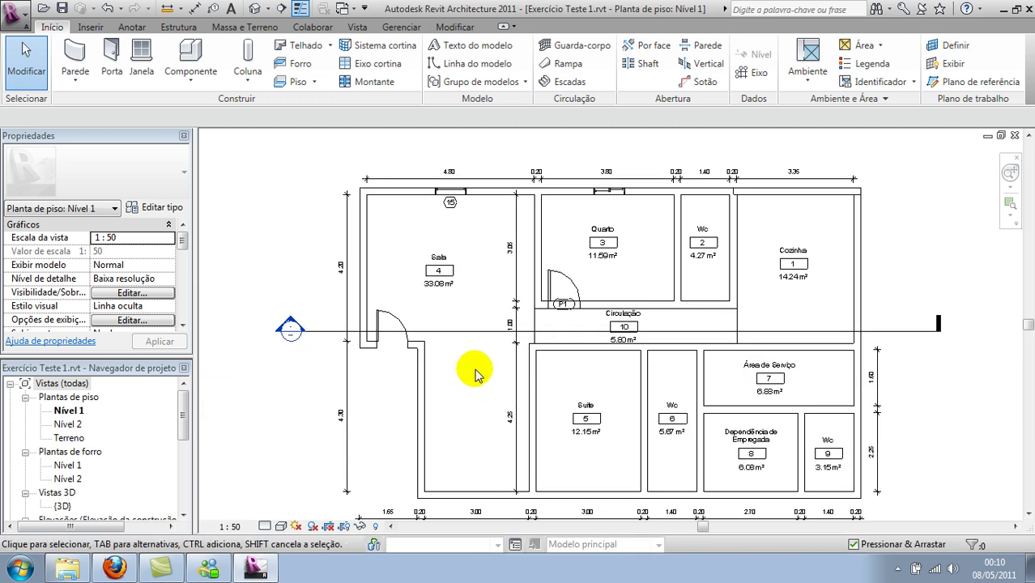
scroll(475, 374, up, 2)
middle_drag(478, 362, 493, 407)
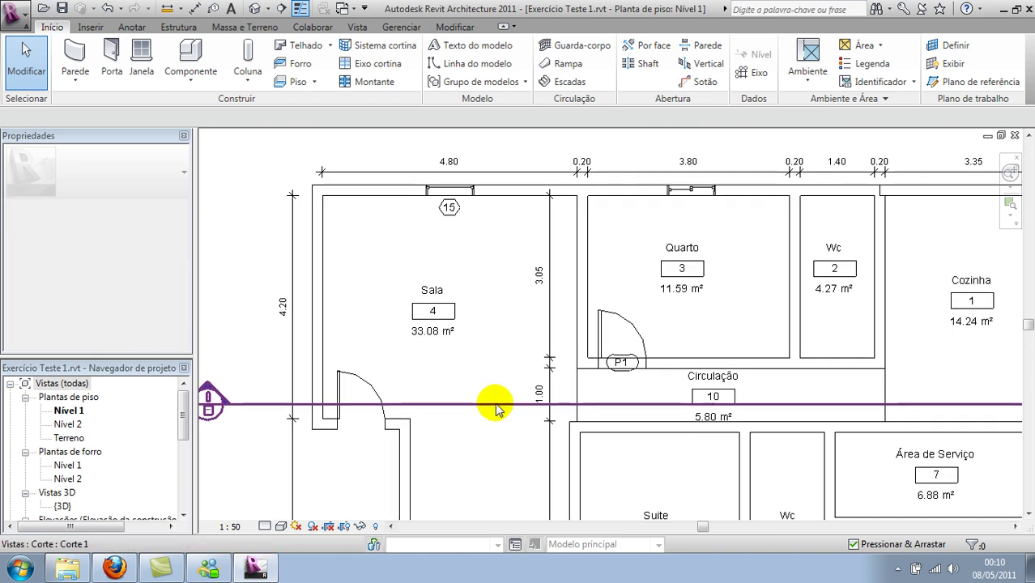
click(525, 180)
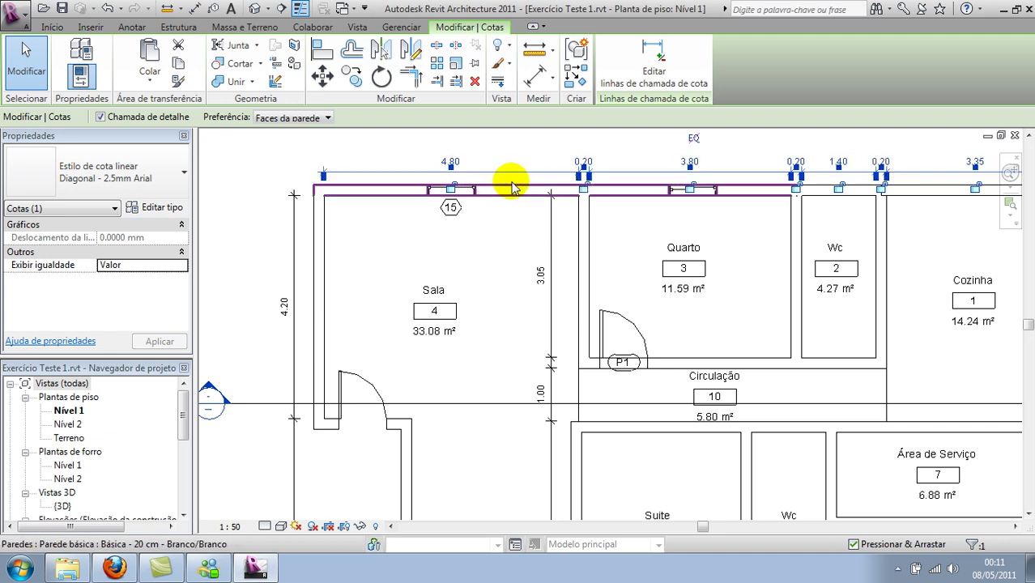
click(163, 209)
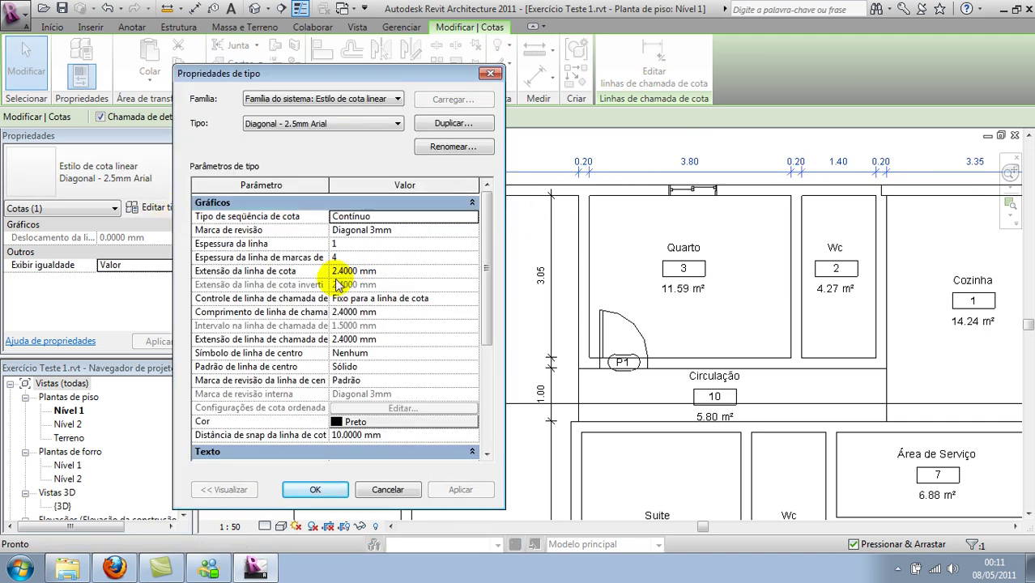
scroll(486, 344, down, 2)
scroll(487, 340, down, 1)
drag(487, 340, 486, 368)
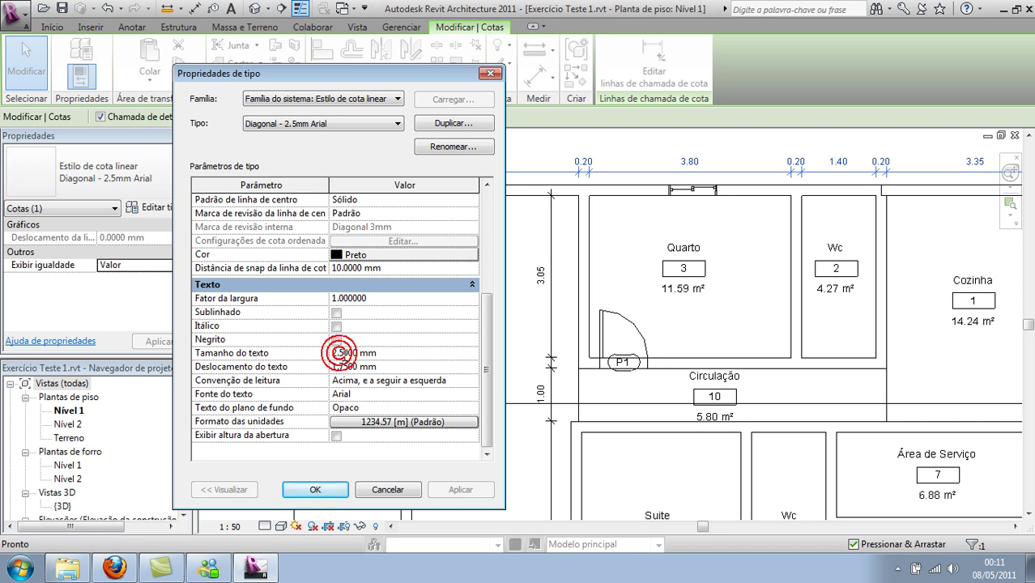
click(387, 490)
click(492, 450)
scroll(511, 359, down, 2)
scroll(548, 278, down, 2)
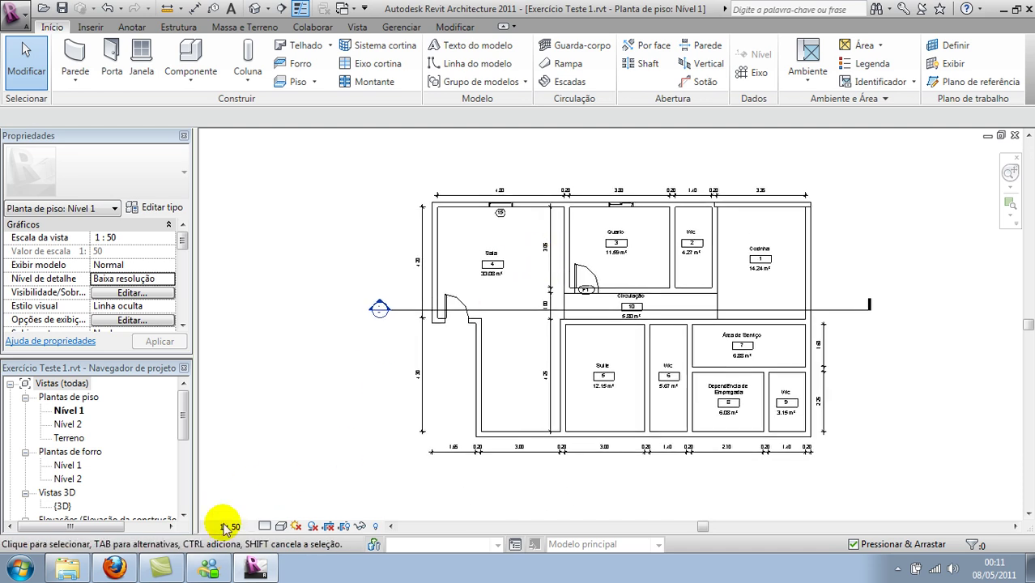
- Open the Corte 1 section from the Cortes group of the Project Browser
mouse_move(181, 428)
mouse_down()
mouse_move(185, 462)
mouse_move(173, 469)
mouse_up()
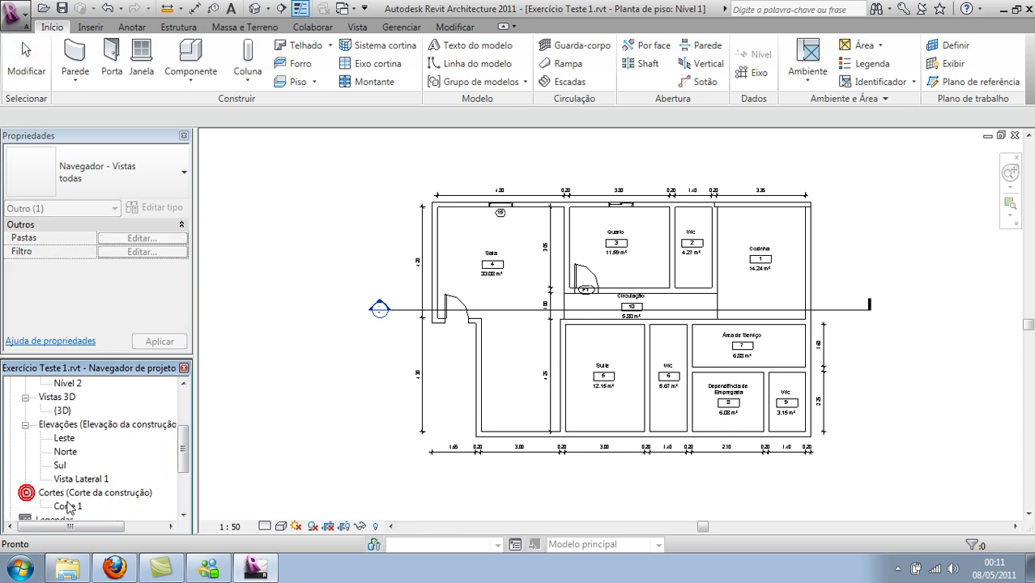
double_click(70, 507)
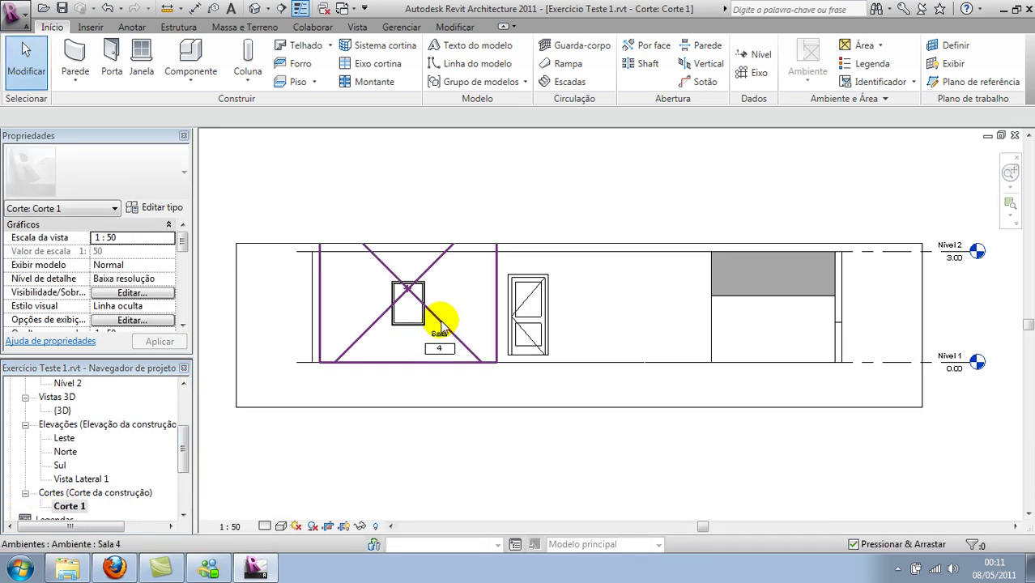
scroll(652, 421, down, 2)
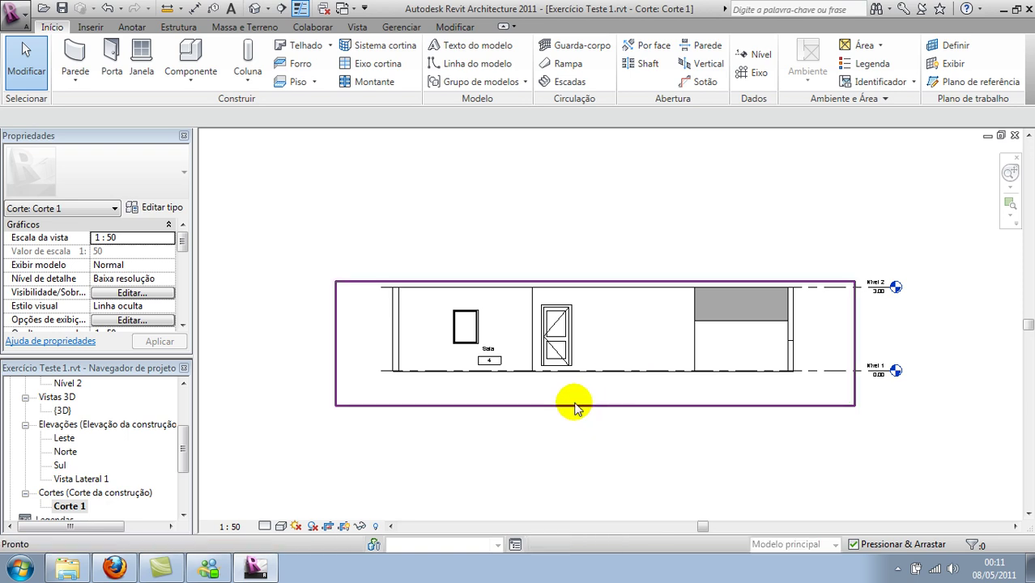
- Add a 5.80 aligned dimension between the middle bay's wall faces, placed above the section
click(623, 355)
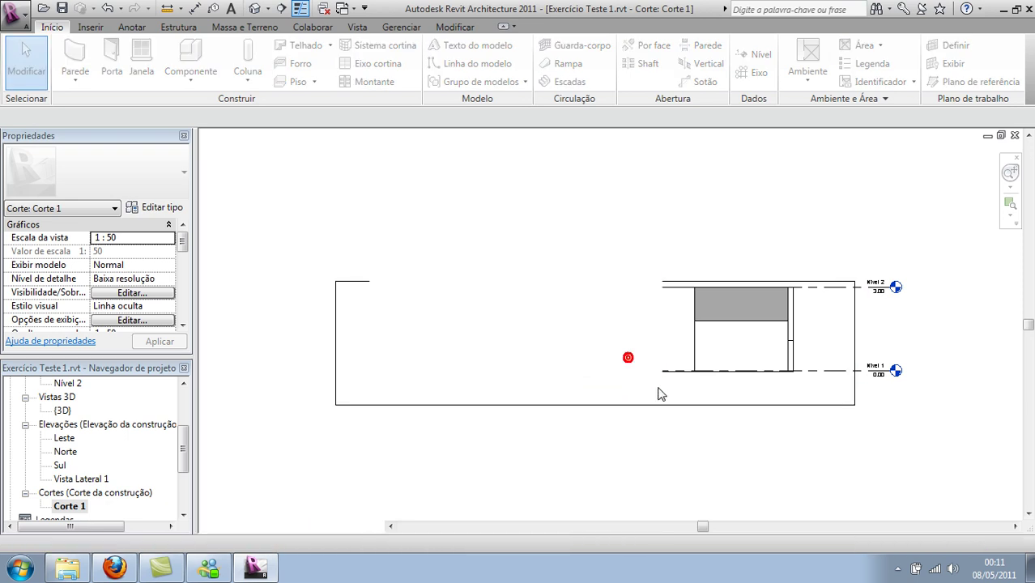
key(d)
key(i)
click(694, 352)
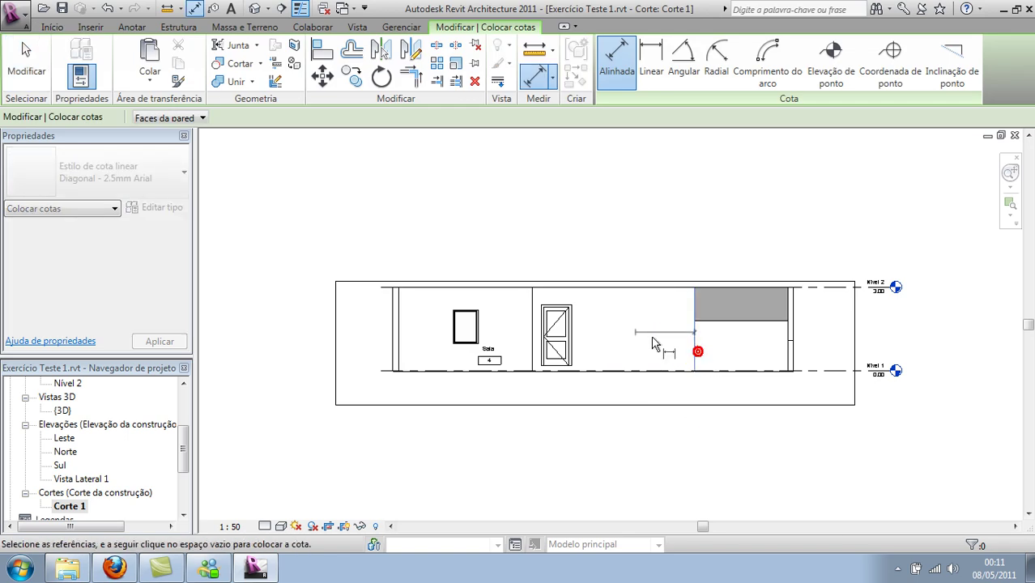
click(532, 297)
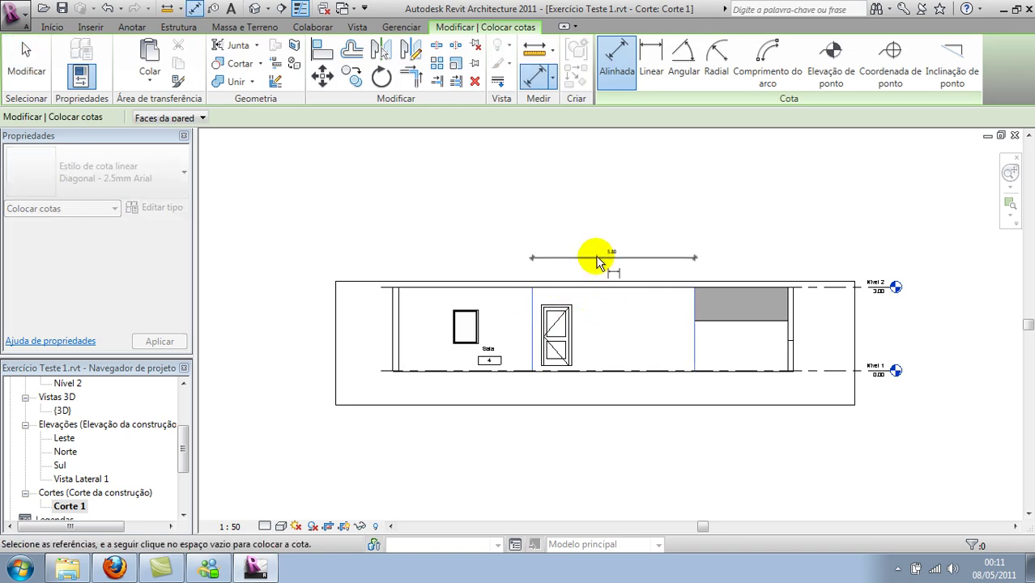
click(597, 267)
- Set the Corte 1 section's view scale to 1:100
scroll(597, 345, up, 2)
scroll(603, 347, up, 1)
middle_drag(606, 347, 612, 358)
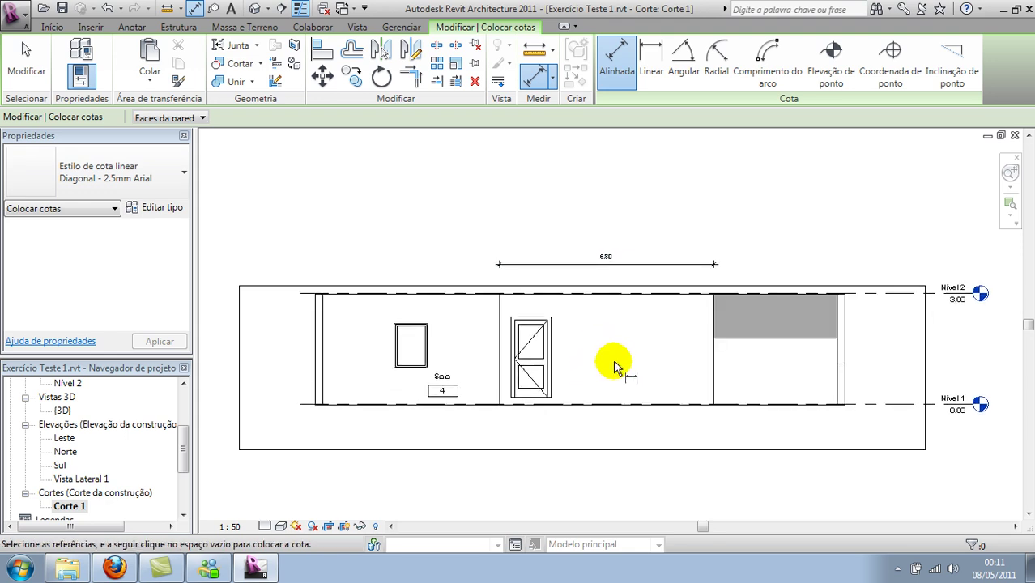
click(233, 527)
click(240, 426)
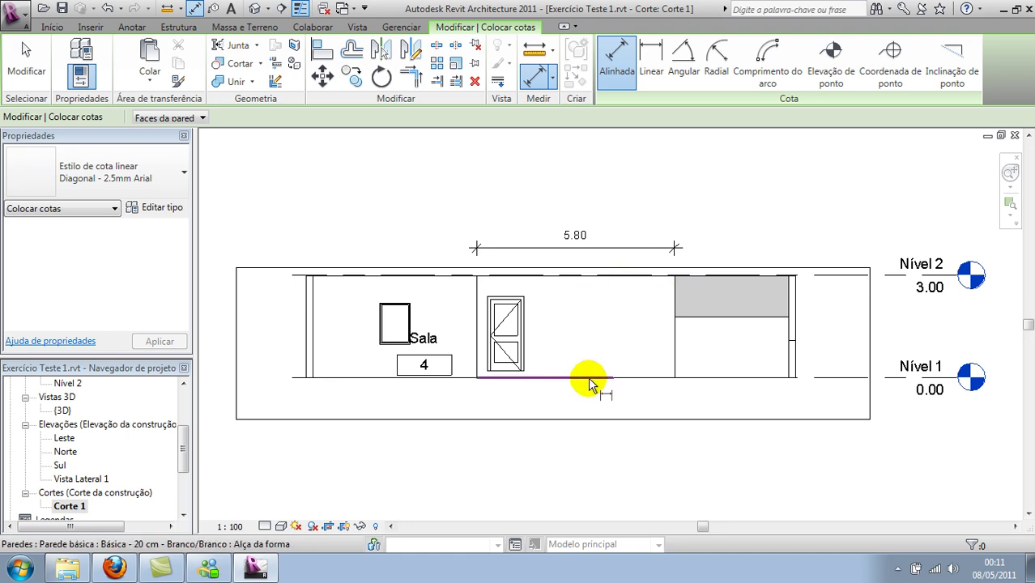
key(Escape)
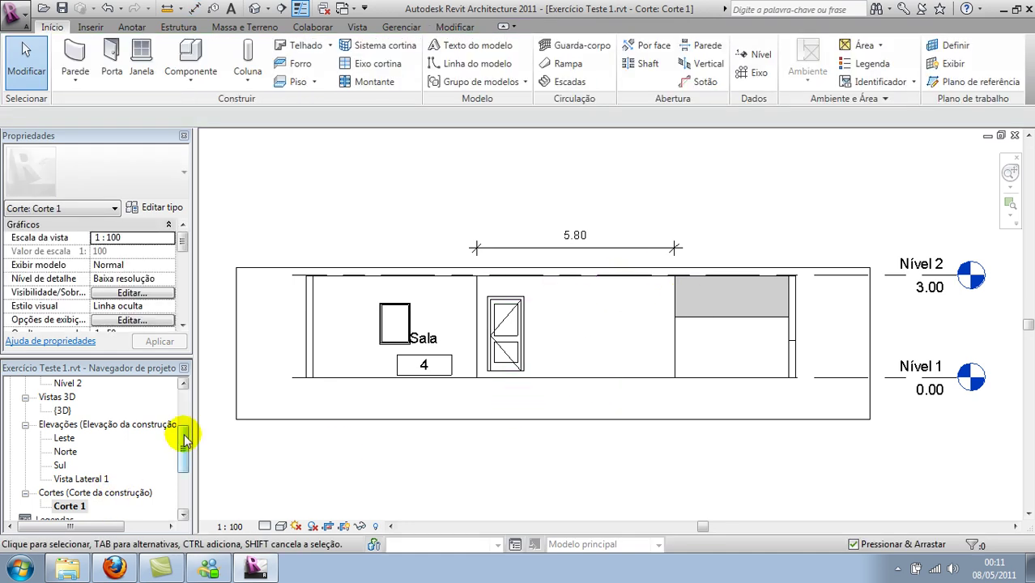
- View the multi-category material takeoff schedule, then open sheet A101 - Não nomeada
drag(185, 439, 187, 454)
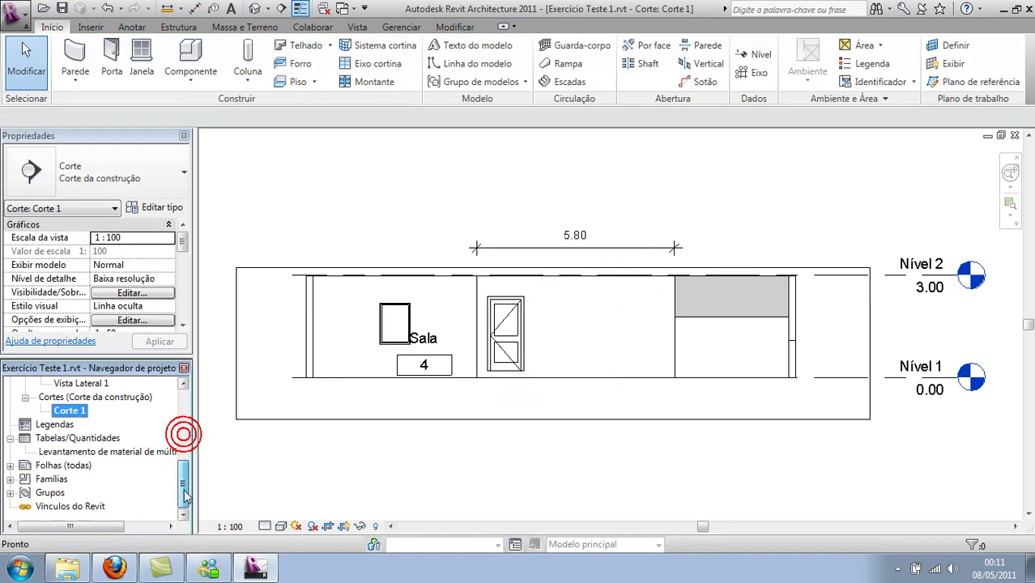
double_click(69, 452)
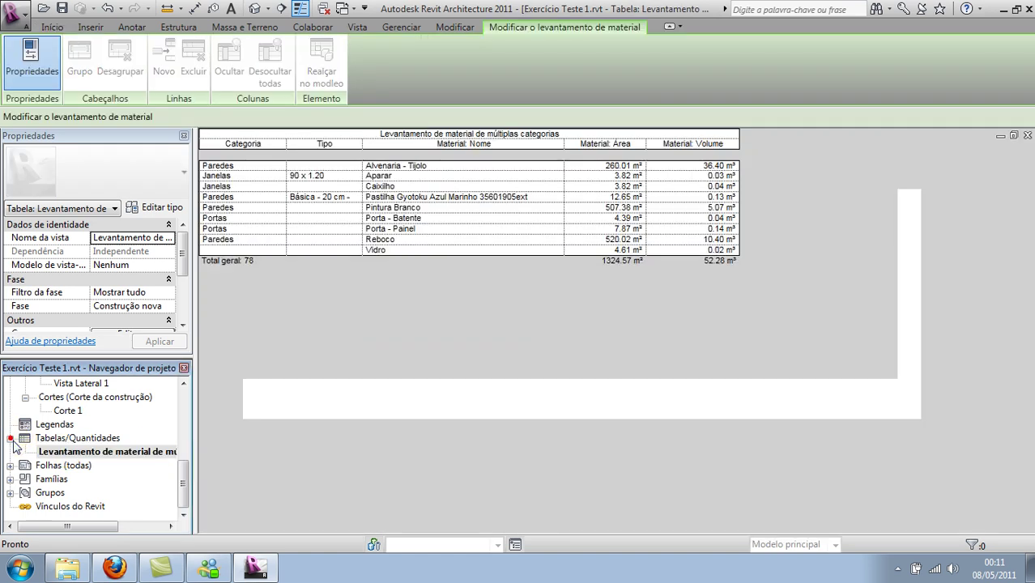
click(10, 438)
double_click(67, 467)
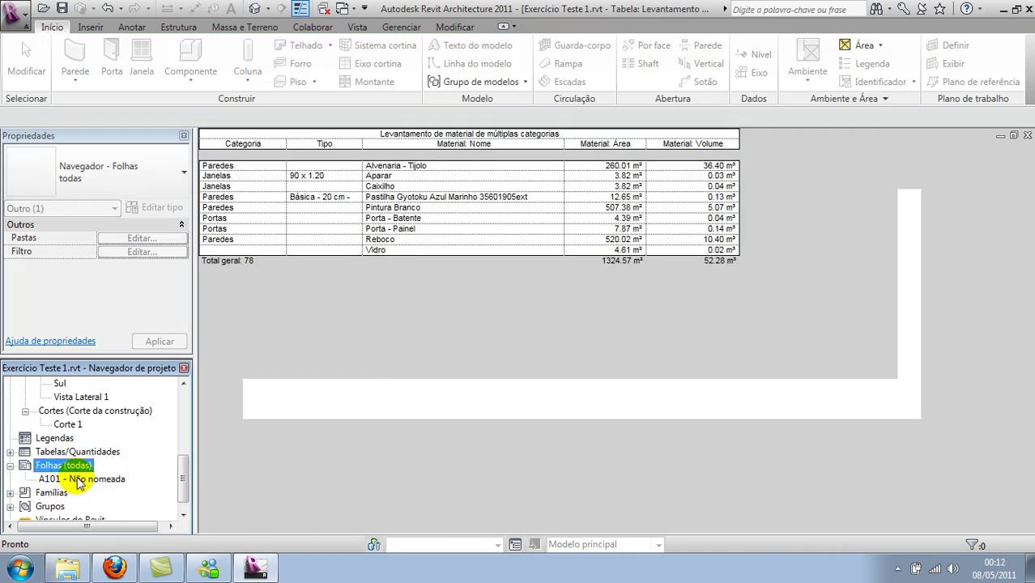
double_click(78, 479)
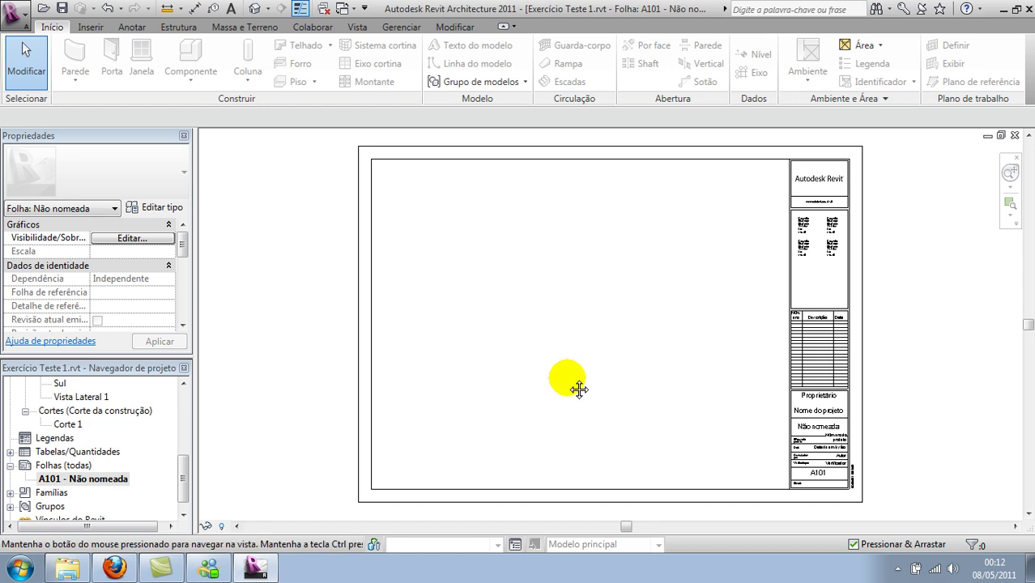
drag(183, 488, 180, 407)
click(65, 413)
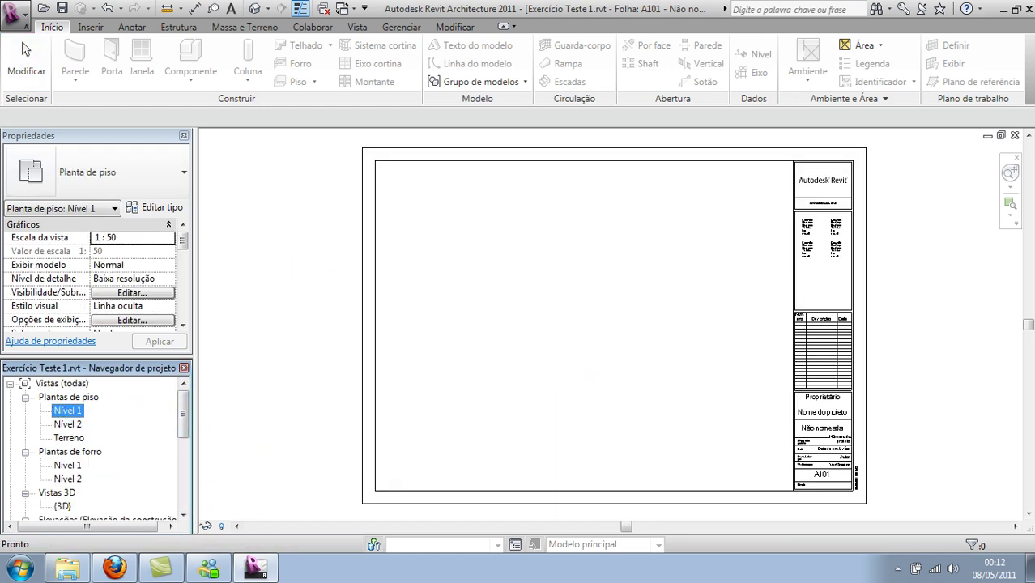
- Place the Nível 1 floor plan on sheet A101 as a 1:50 titled viewport
drag(67, 410, 581, 285)
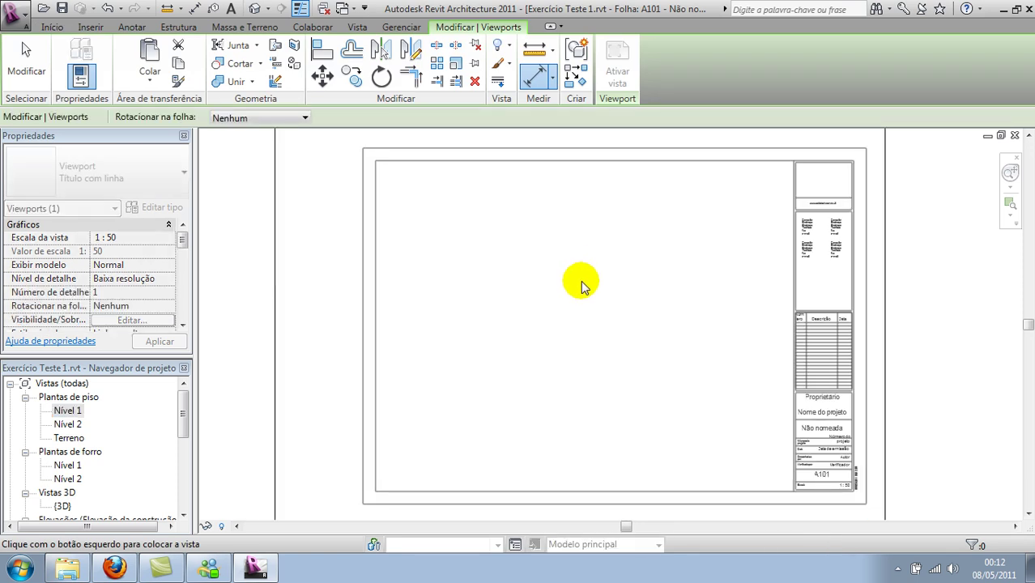
click(581, 286)
middle_drag(629, 300, 677, 329)
scroll(673, 328, down, 1)
scroll(652, 324, down, 1)
scroll(628, 334, down, 1)
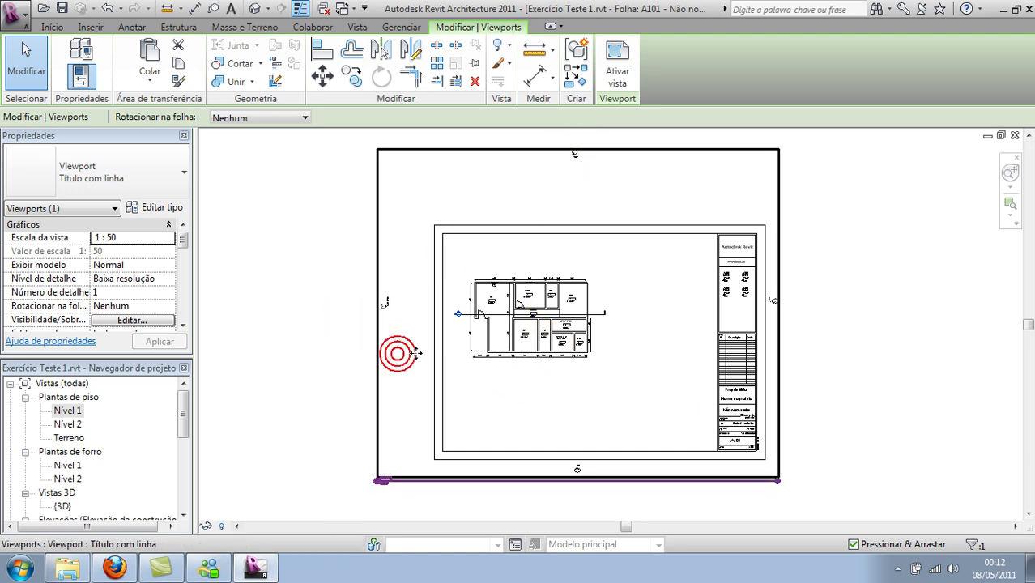
scroll(415, 353, up, 2)
scroll(377, 313, up, 1)
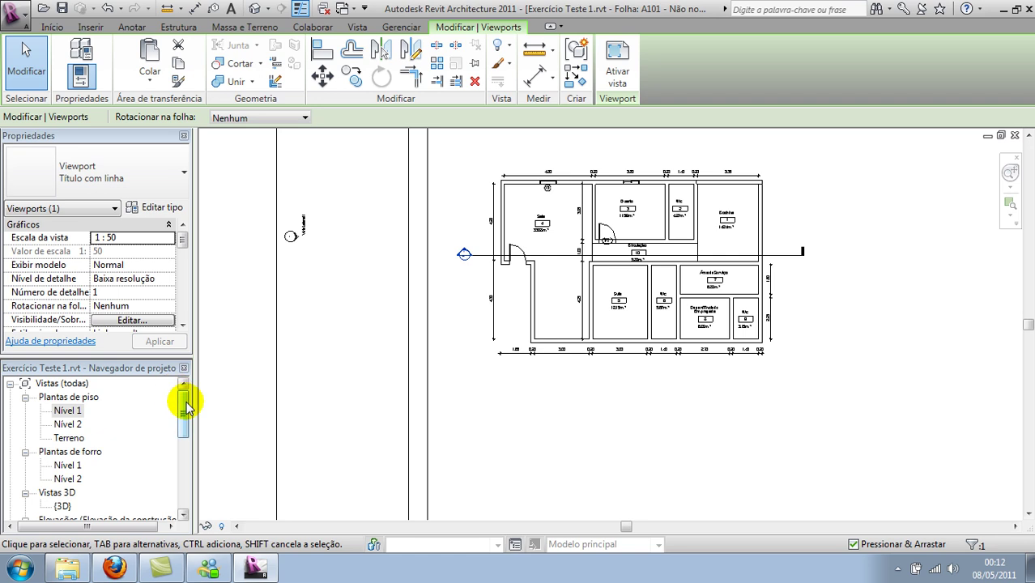
drag(185, 407, 185, 486)
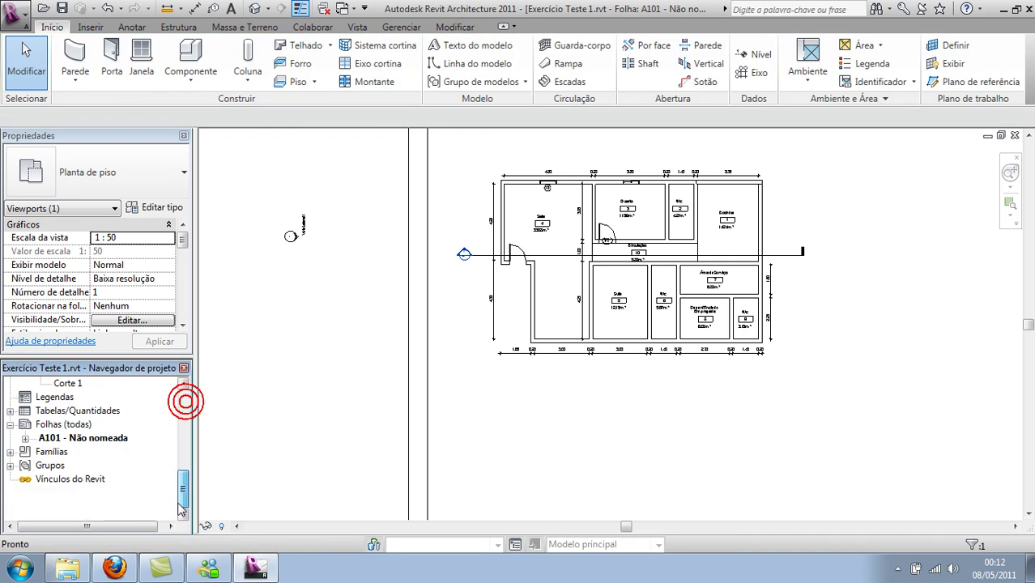
- Place Corte 1 below the plan on A101 as a 1:100 viewport and view the whole sheet
click(68, 384)
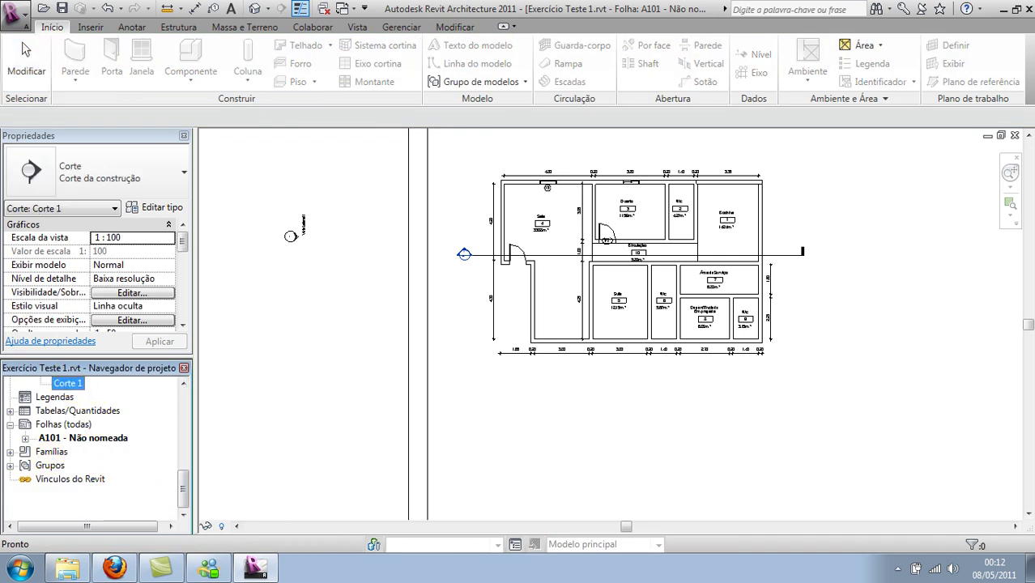
drag(68, 383, 490, 388)
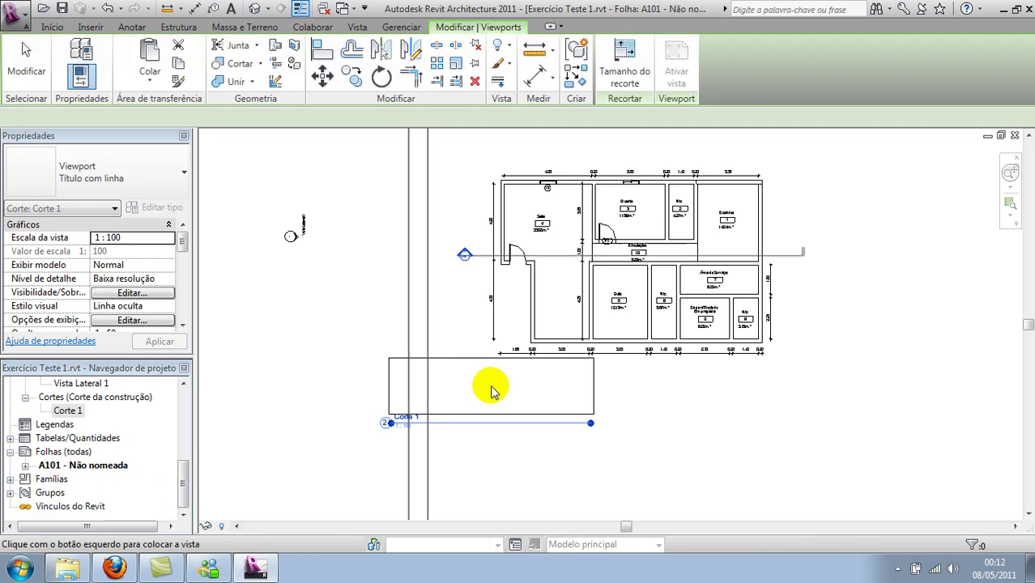
click(585, 403)
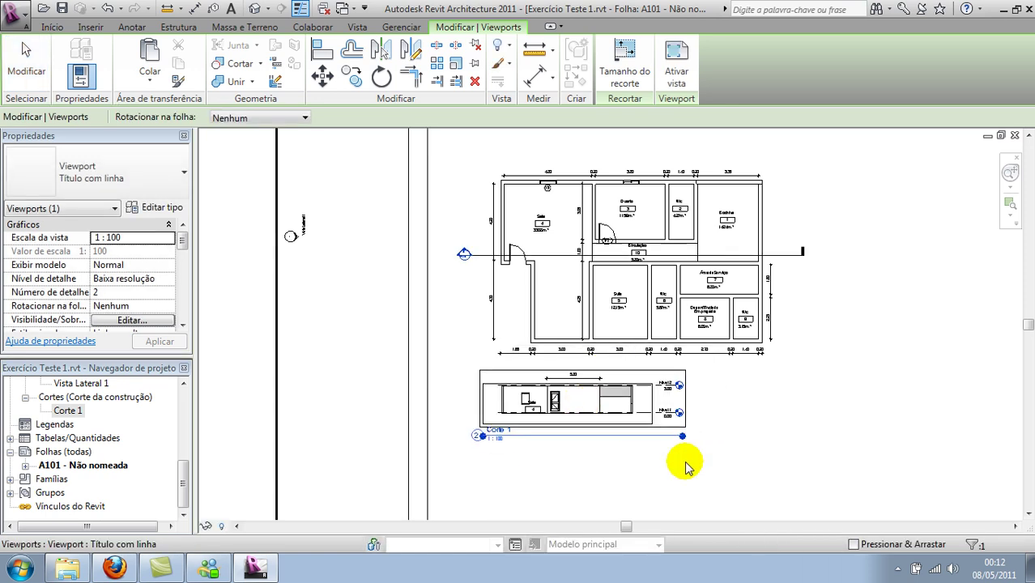
click(726, 463)
scroll(683, 437, down, 1)
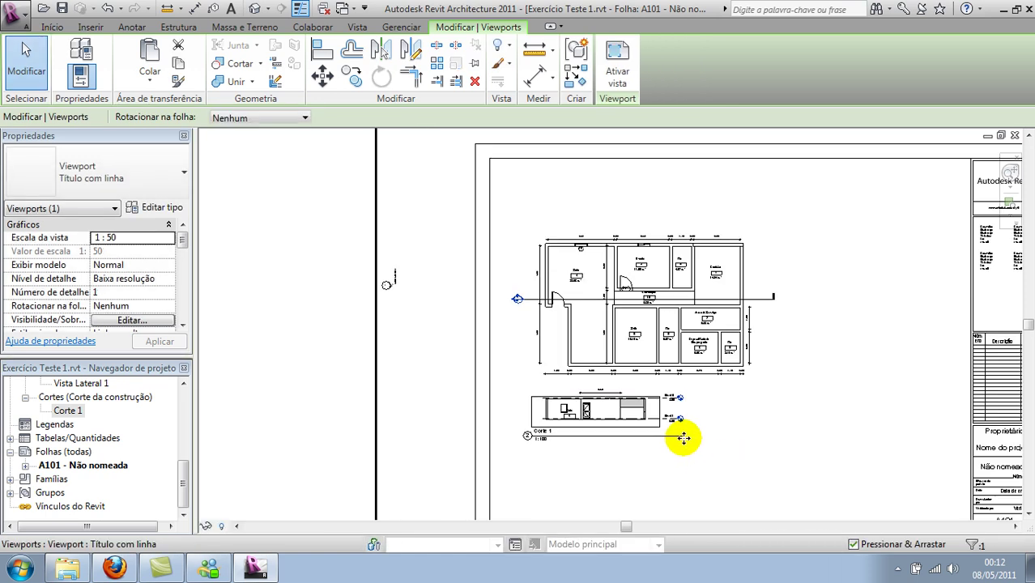
middle_drag(684, 438, 597, 411)
scroll(455, 340, up, 3)
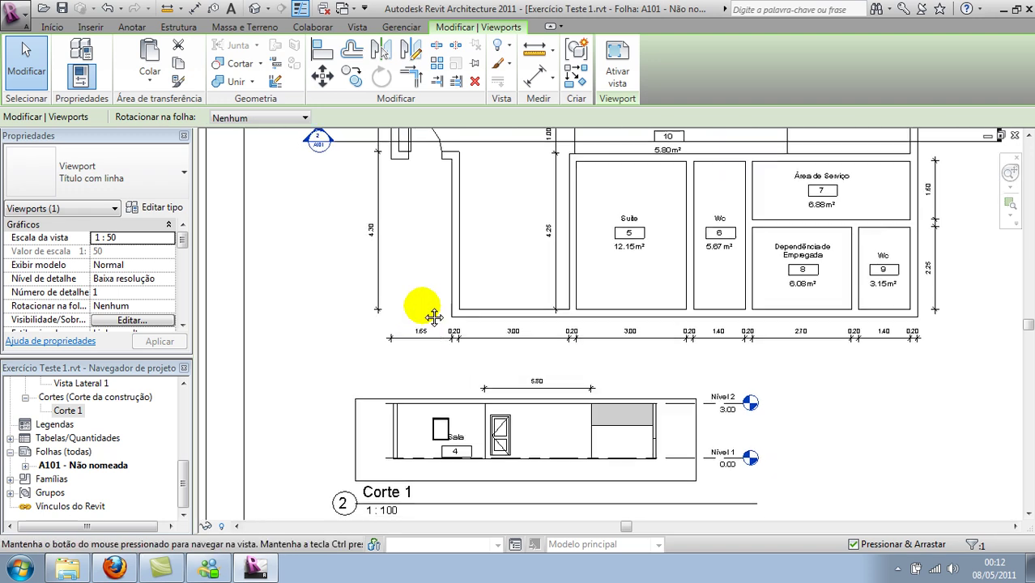
middle_drag(435, 317, 435, 268)
scroll(467, 273, down, 2)
scroll(465, 269, down, 2)
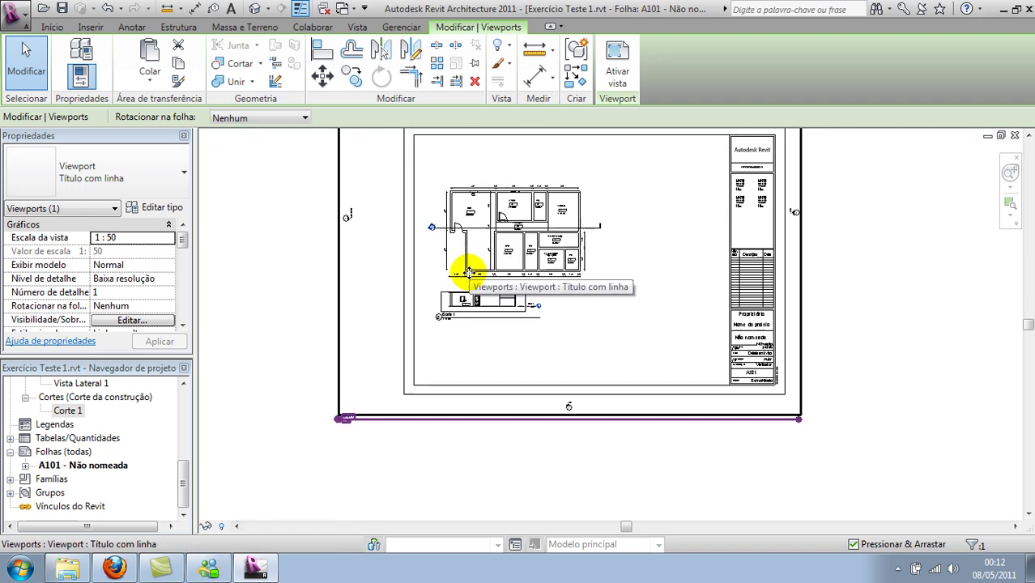
drag(478, 249, 486, 250)
scroll(349, 460, up, 2)
scroll(326, 398, up, 2)
scroll(340, 401, up, 1)
scroll(363, 402, down, 2)
scroll(381, 392, down, 2)
scroll(413, 421, down, 1)
scroll(457, 358, up, 2)
scroll(499, 358, up, 2)
scroll(453, 474, down, 1)
scroll(411, 501, up, 1)
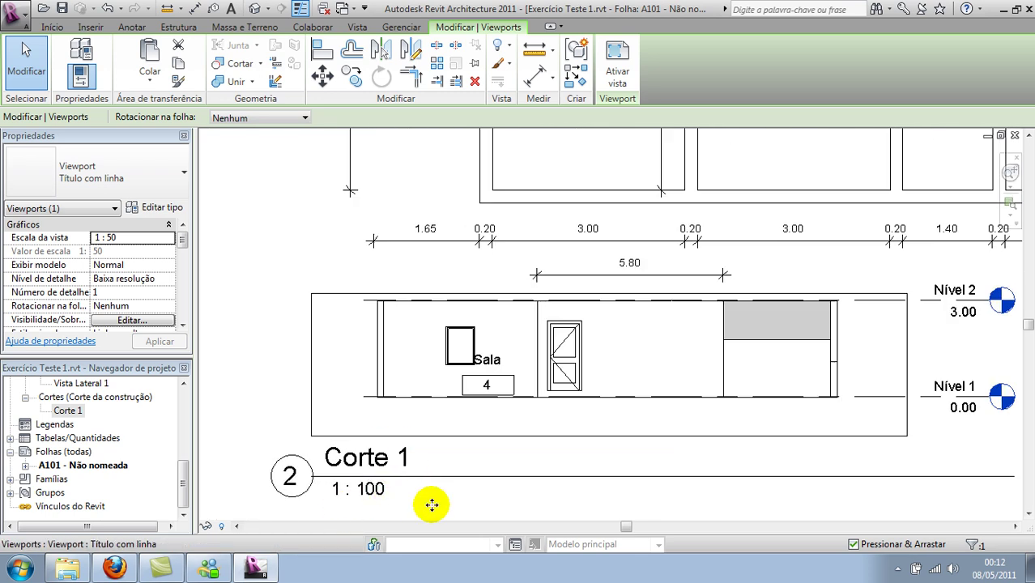
middle_drag(482, 400, 388, 483)
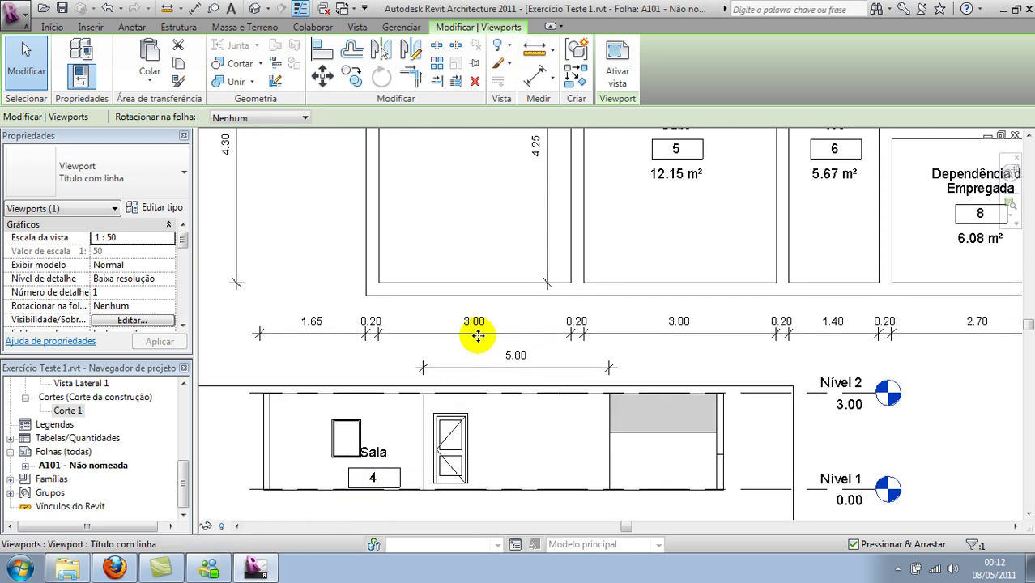
scroll(474, 335, up, 1)
scroll(499, 354, up, 1)
scroll(499, 357, up, 2)
middle_drag(499, 358, 552, 341)
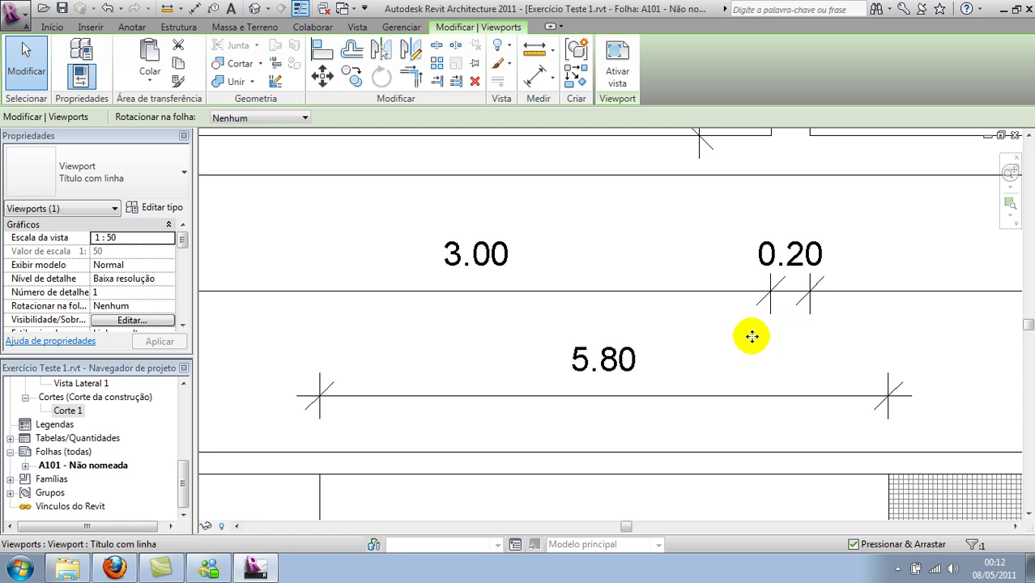
scroll(752, 337, down, 1)
scroll(752, 336, down, 1)
scroll(693, 331, down, 1)
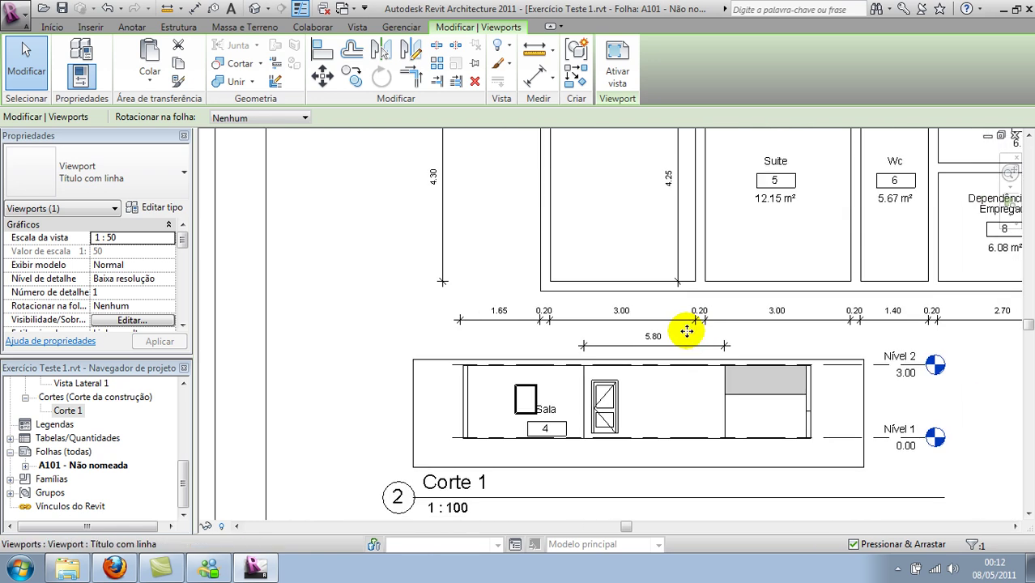
scroll(686, 331, down, 1)
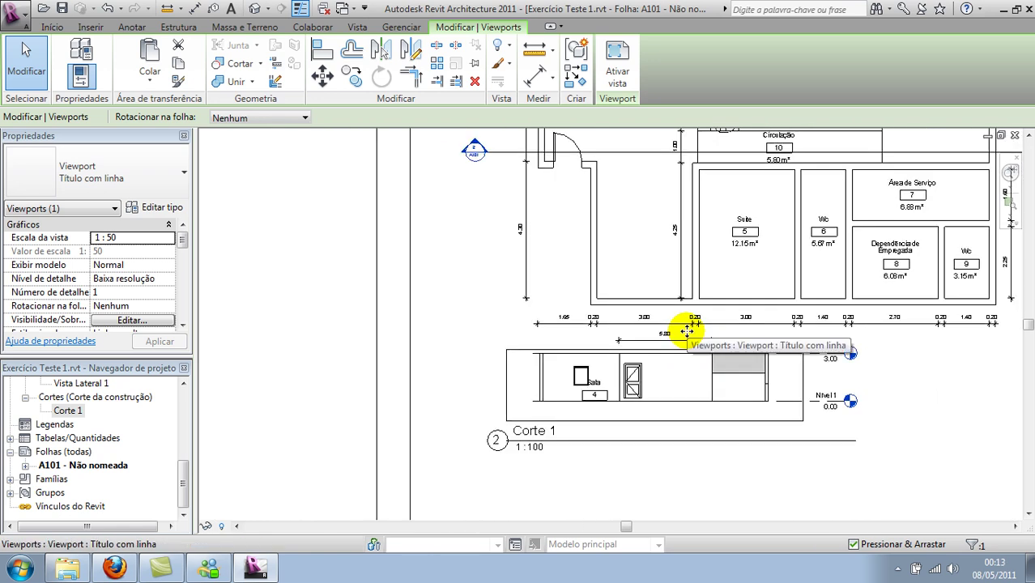
mouse_move(700, 344)
middle_down()
mouse_move(619, 370)
mouse_move(544, 433)
middle_up()
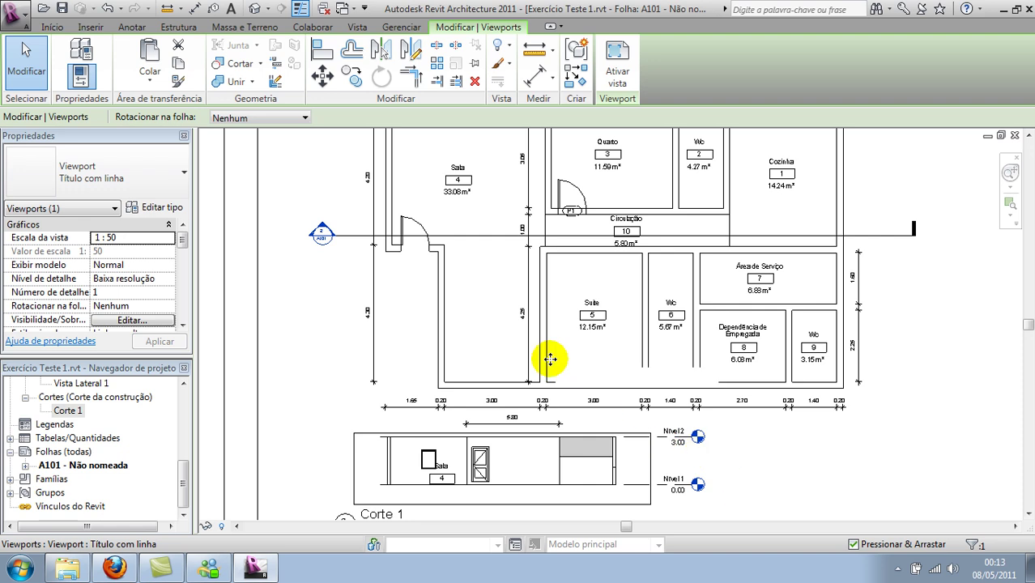
middle_drag(550, 354, 596, 410)
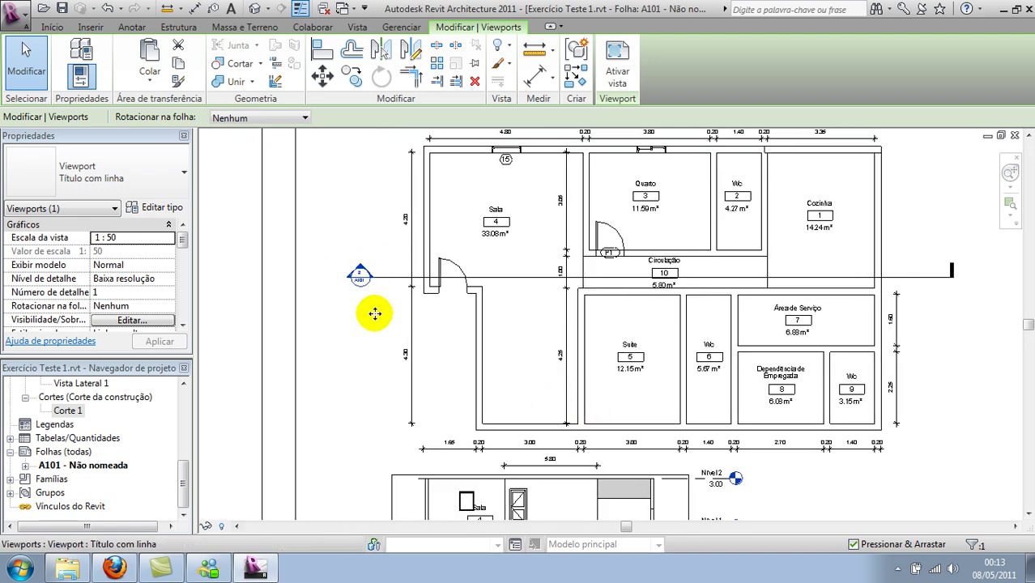
middle_drag(509, 326, 476, 367)
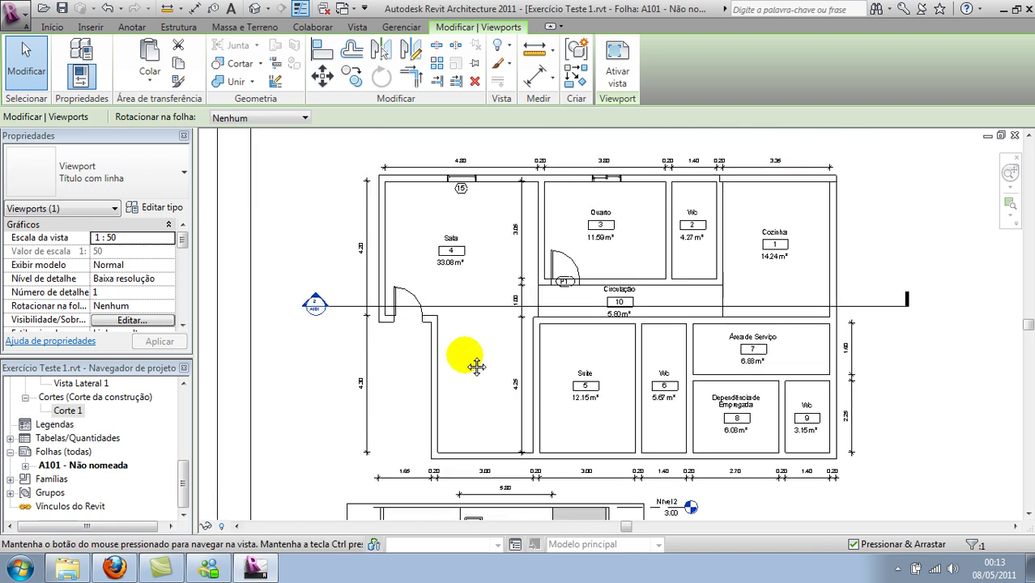
scroll(485, 224, up, 1)
scroll(488, 235, up, 2)
scroll(485, 247, up, 4)
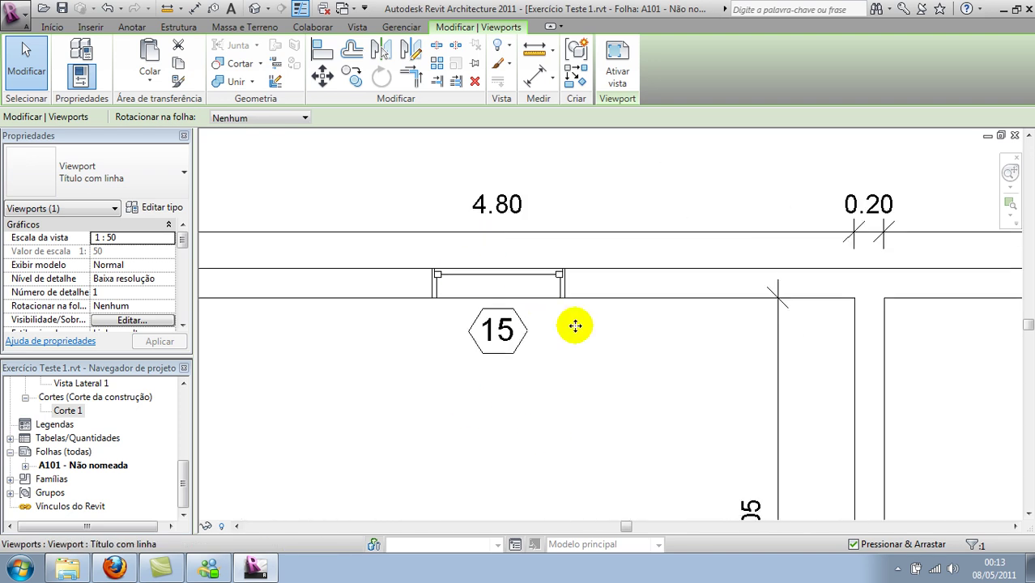
scroll(577, 389, down, 2)
scroll(612, 409, down, 2)
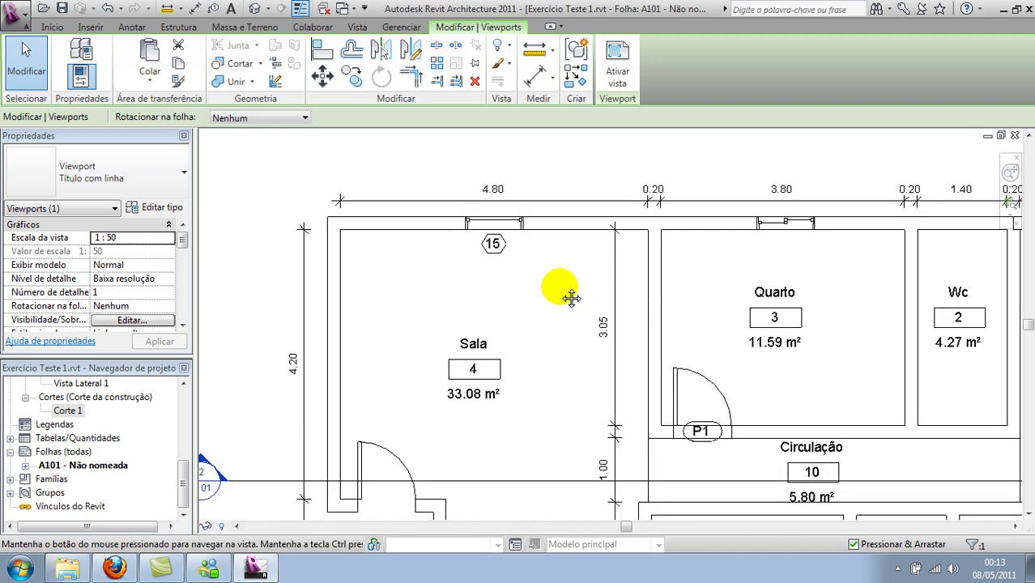
scroll(559, 289, down, 2)
middle_drag(713, 354, 632, 312)
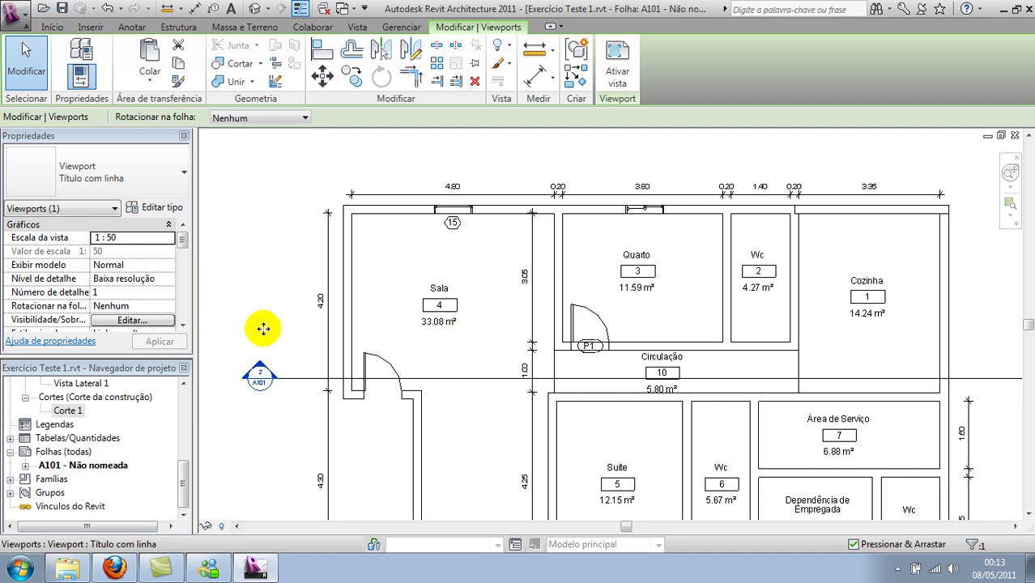
click(83, 411)
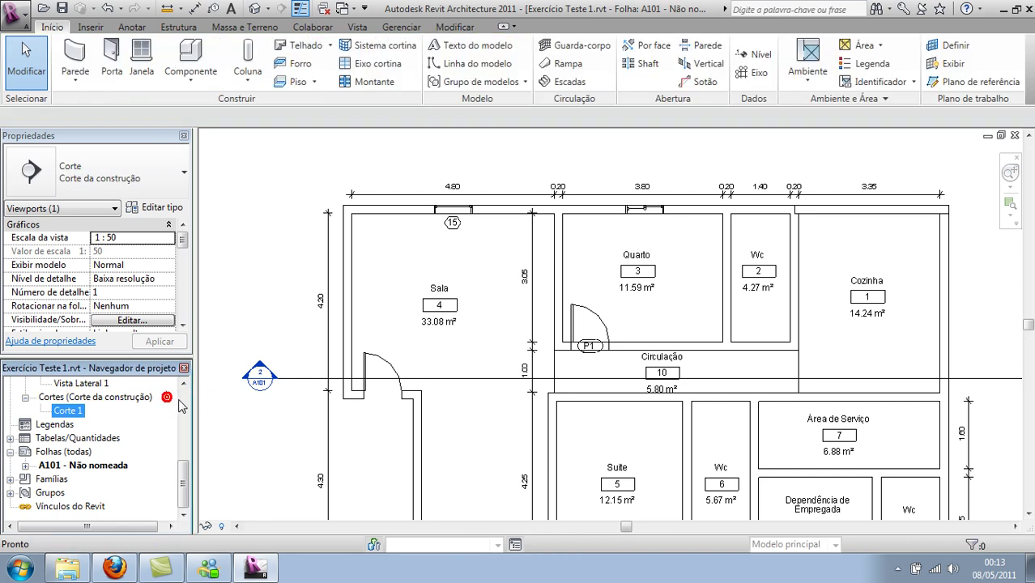
- Open the Nível 1 floor plan from Plantas de piso and zoom in on the Sala area
scroll(176, 395, up, 3)
drag(187, 427, 185, 409)
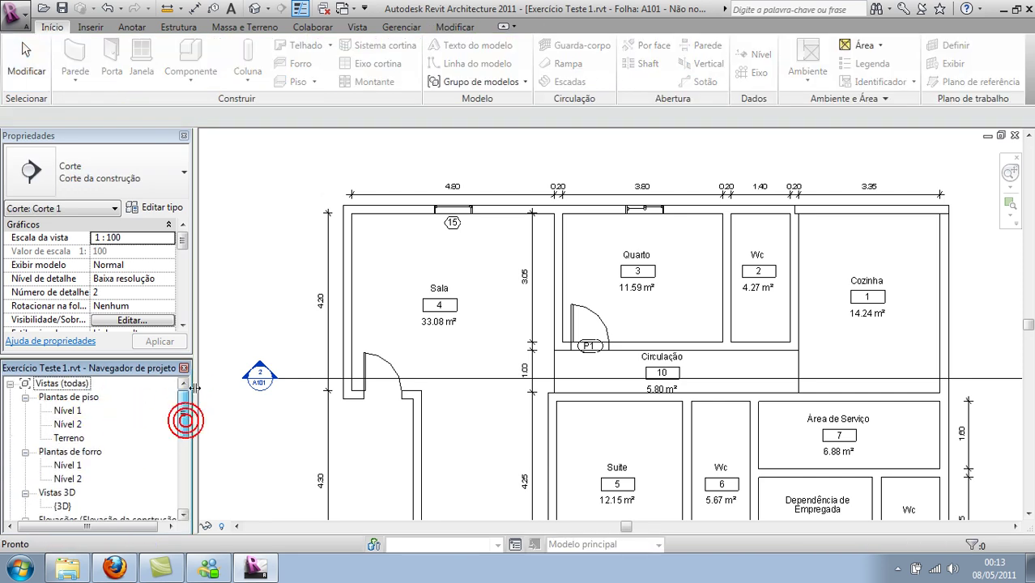
double_click(77, 411)
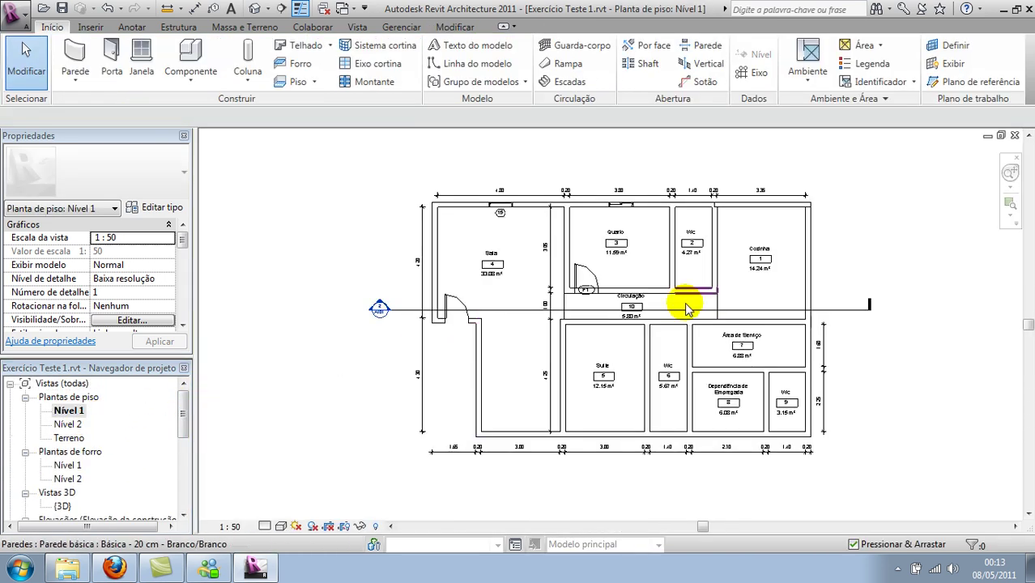
scroll(491, 259, up, 2)
middle_drag(500, 252, 462, 335)
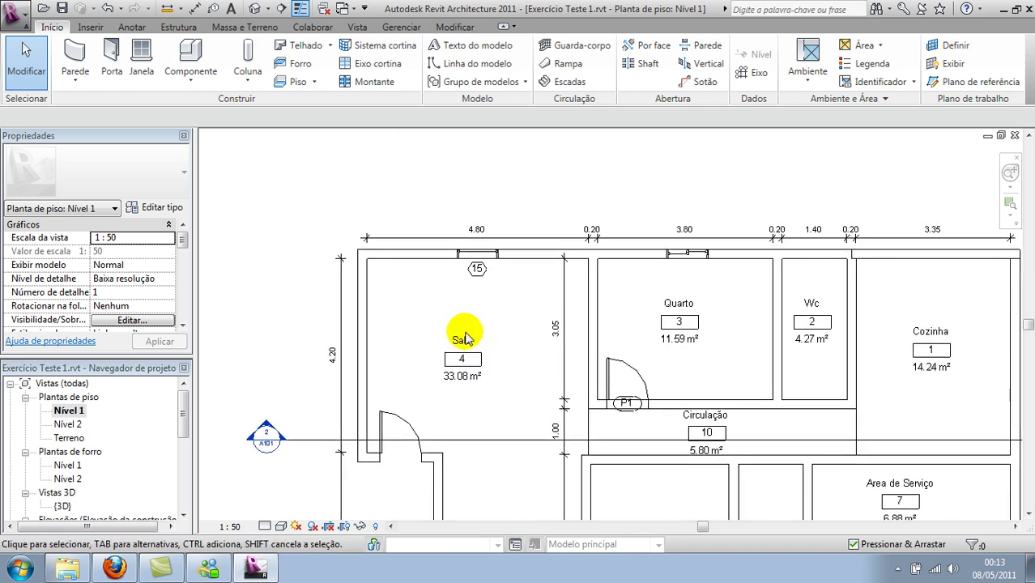
scroll(430, 227, up, 1)
scroll(432, 230, up, 1)
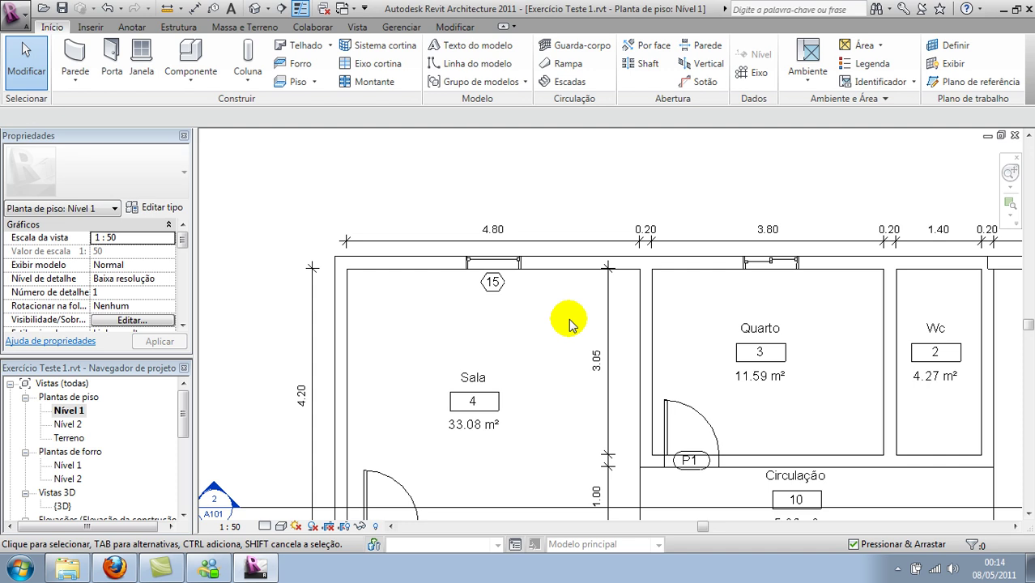
scroll(570, 324, down, 1)
scroll(524, 300, down, 1)
scroll(539, 273, down, 1)
scroll(574, 330, down, 1)
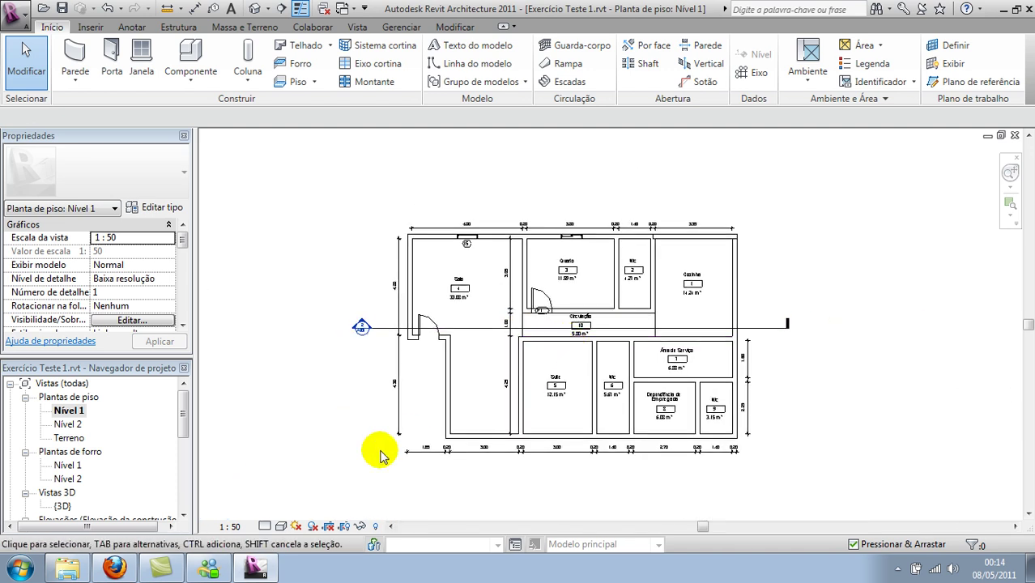
click(231, 526)
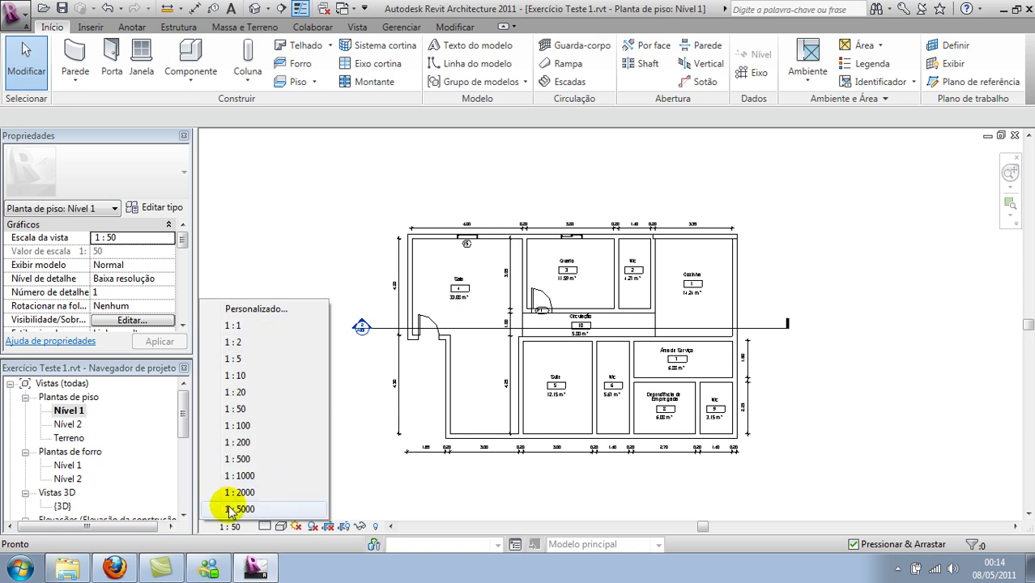
click(452, 469)
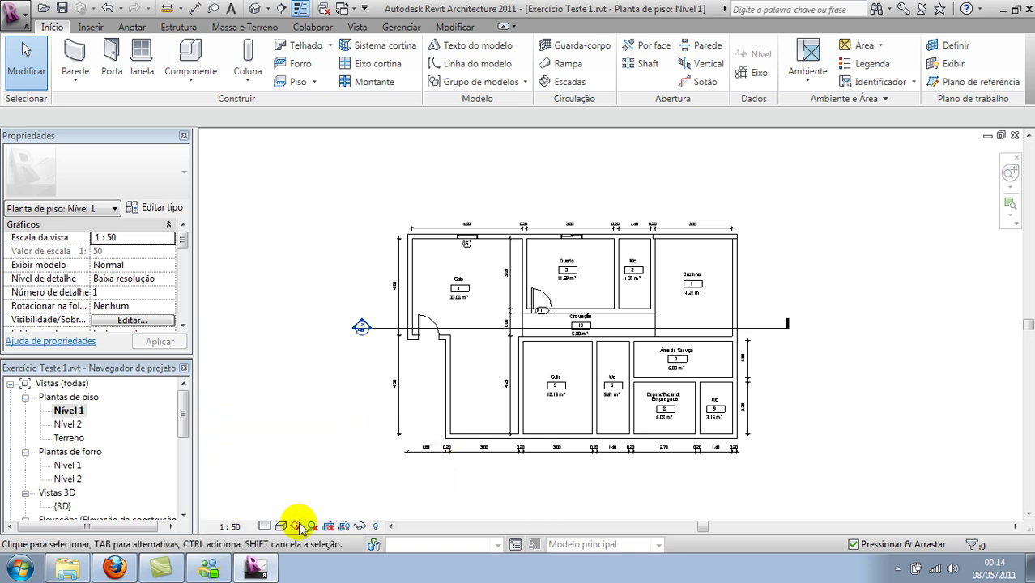
click(237, 528)
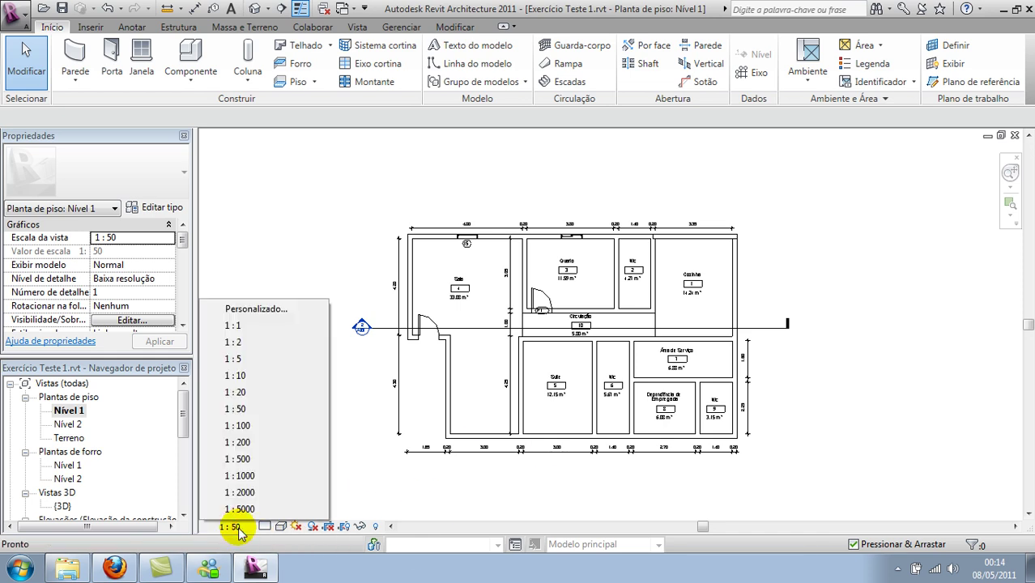
click(267, 310)
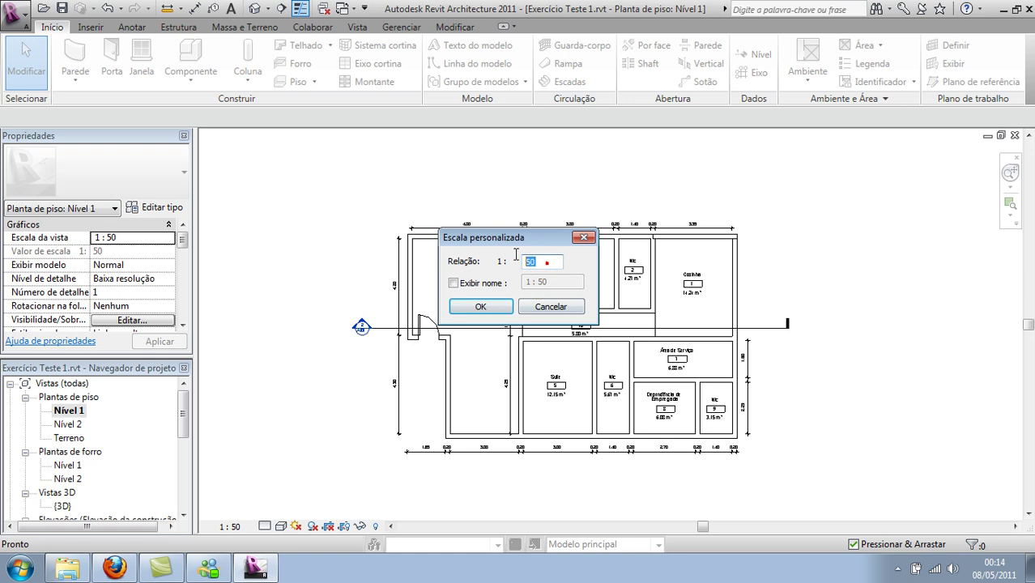
text(75)
click(480, 307)
scroll(518, 319, down, 5)
scroll(548, 328, up, 2)
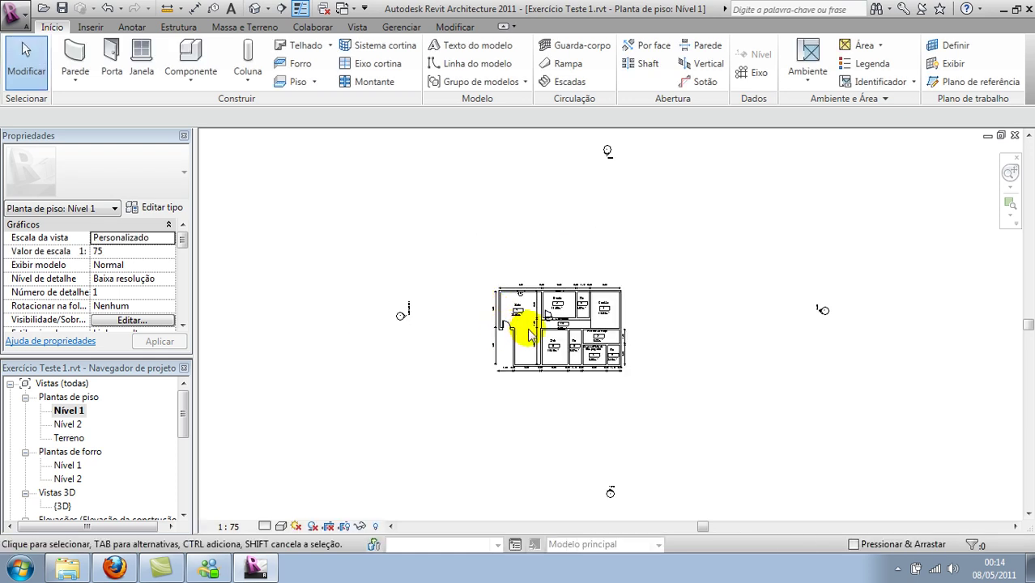
scroll(462, 348, up, 2)
scroll(446, 316, up, 2)
scroll(567, 361, up, 2)
scroll(569, 366, down, 3)
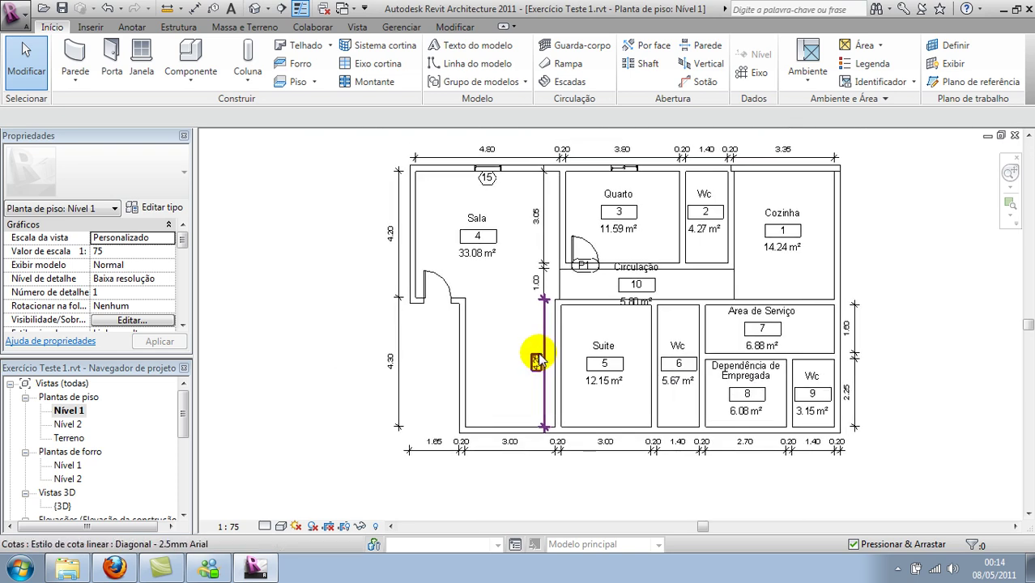
click(228, 526)
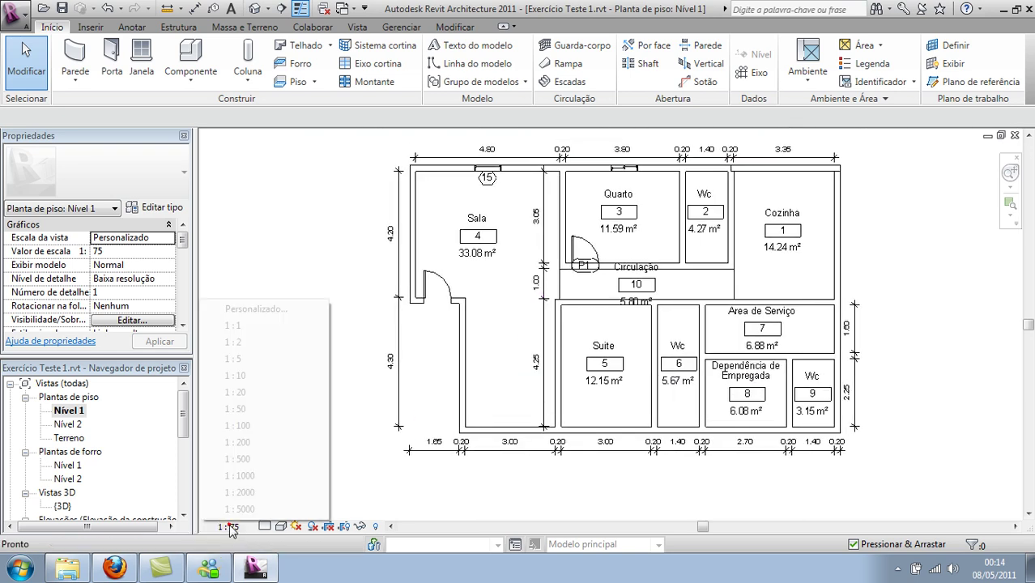
click(274, 410)
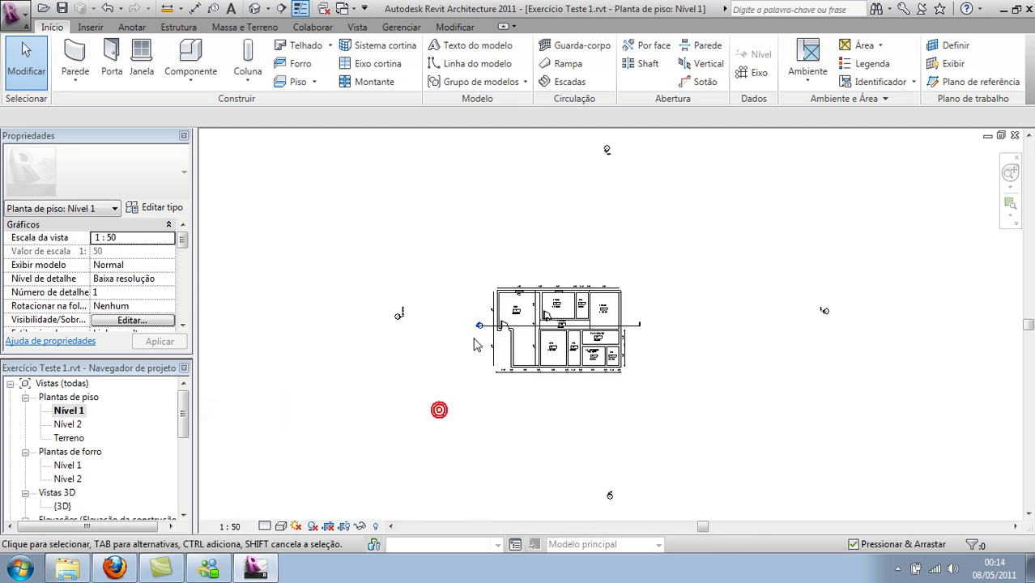
scroll(535, 365, up, 3)
scroll(536, 340, up, 1)
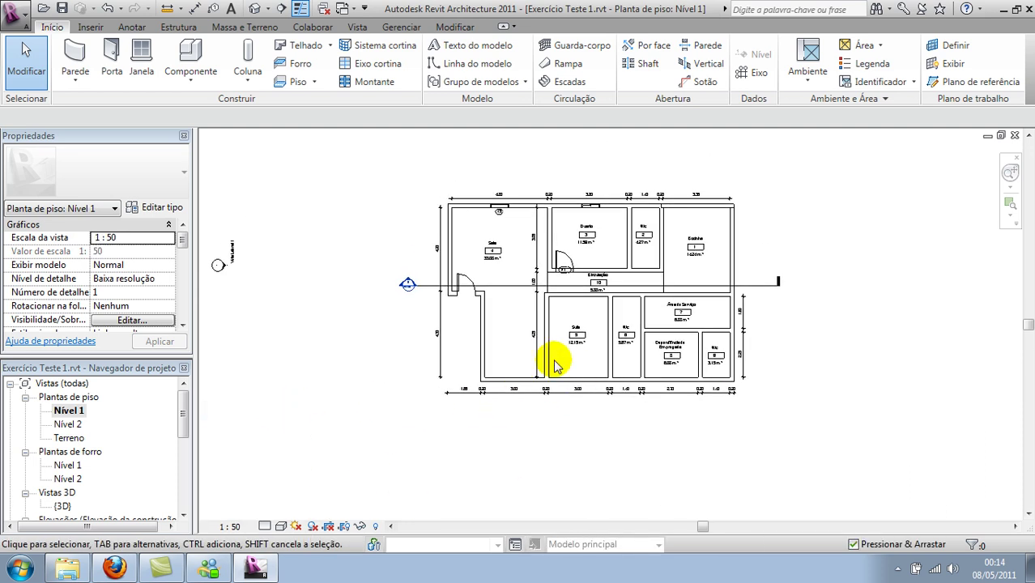
middle_drag(413, 390, 455, 370)
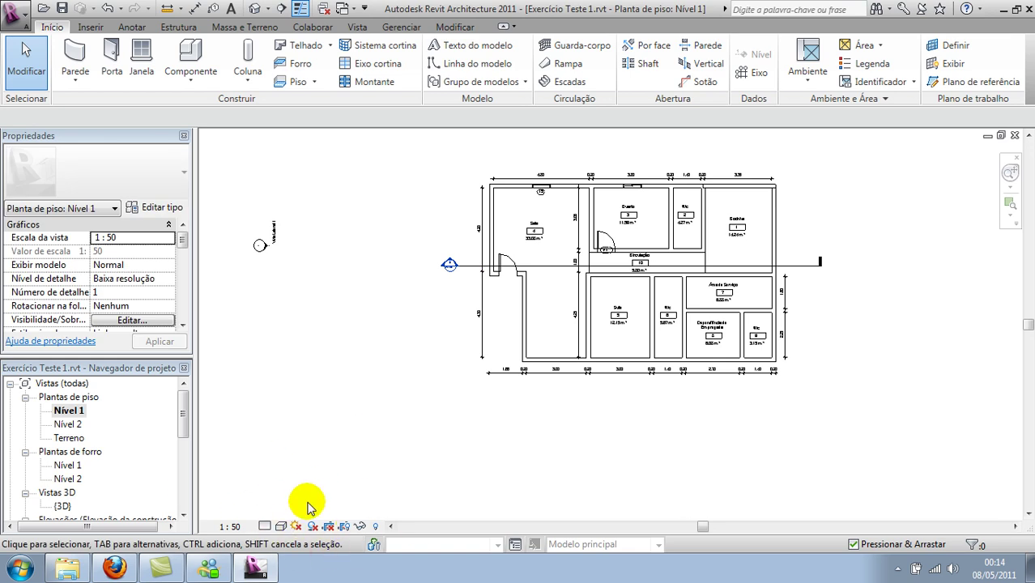
middle_drag(699, 368, 655, 395)
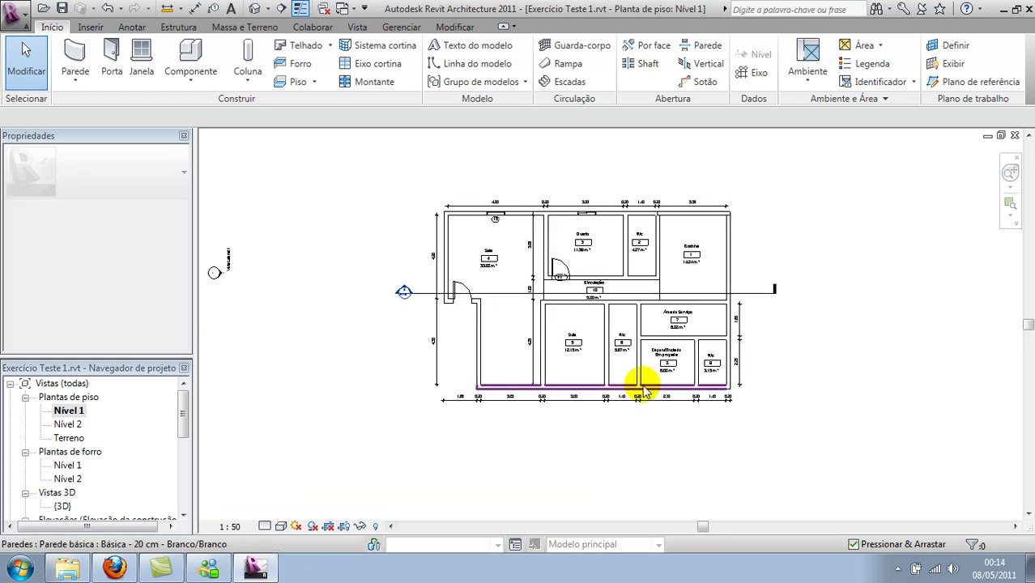
mouse_move(182, 416)
mouse_down()
mouse_move(183, 453)
mouse_move(184, 416)
mouse_up()
double_click(68, 397)
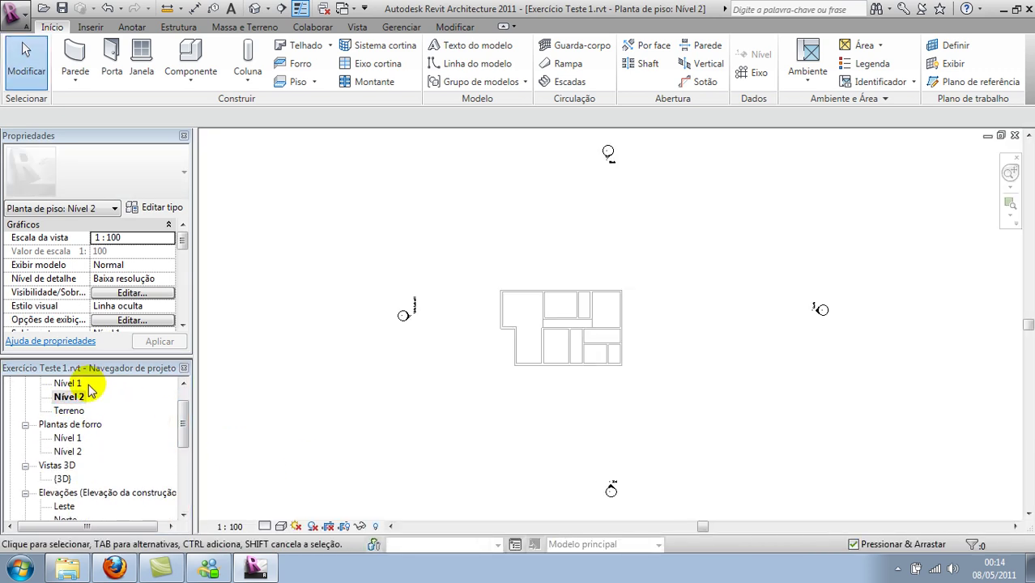
double_click(68, 383)
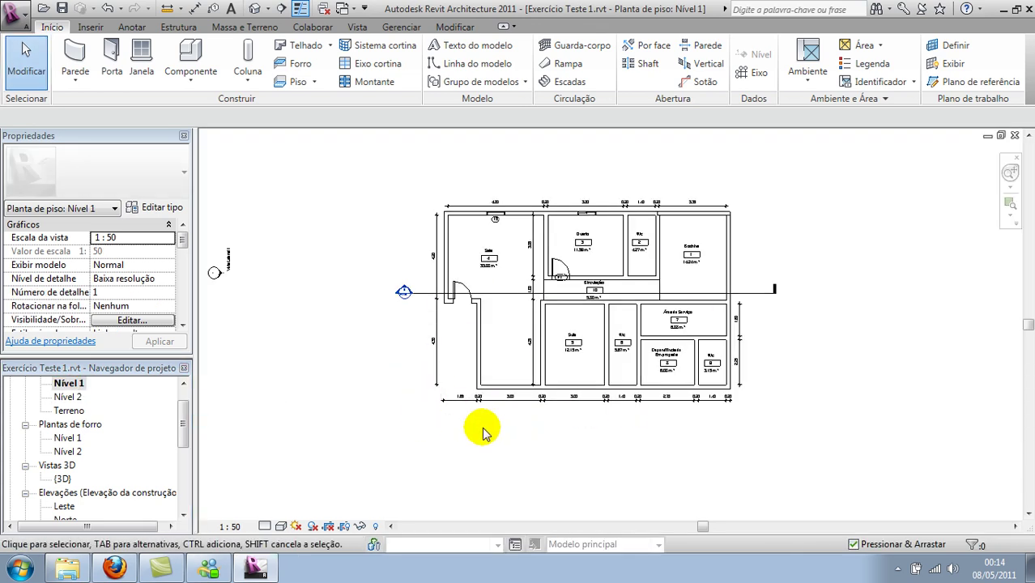
scroll(423, 227, up, 2)
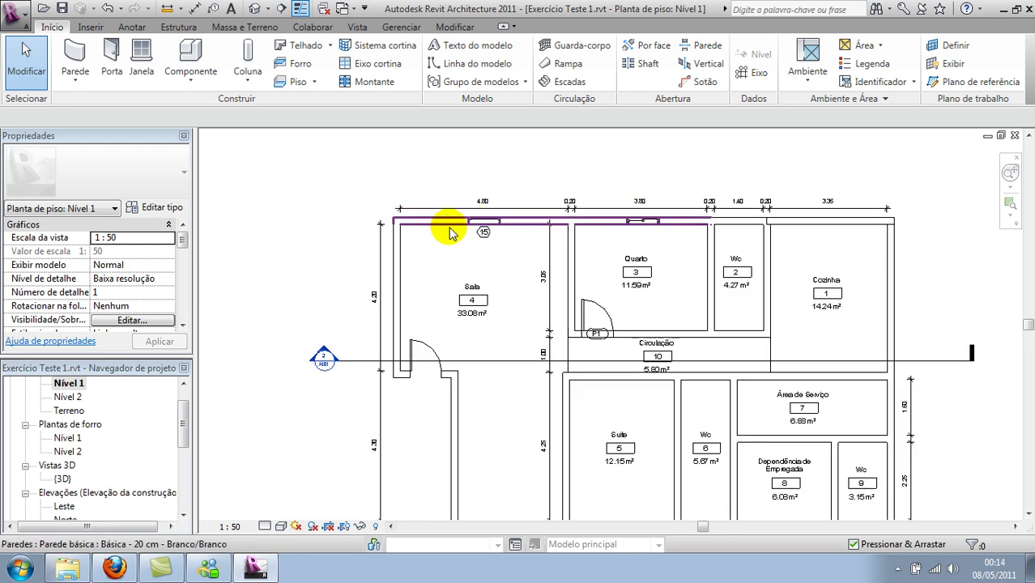
scroll(422, 227, up, 3)
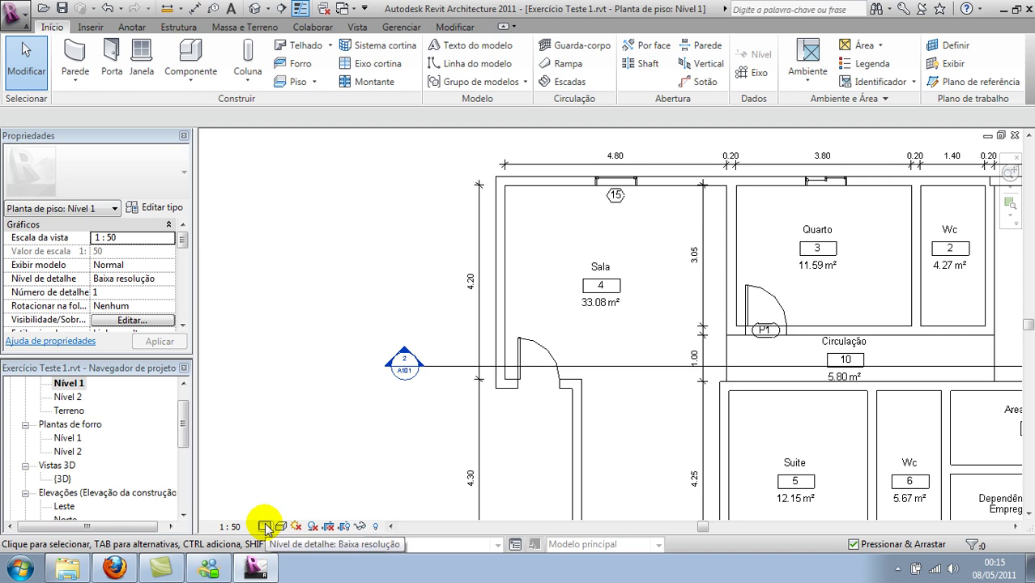
- Set the Nível 1 plan's detail level to Fina to show hatched wall layers
click(265, 527)
click(280, 510)
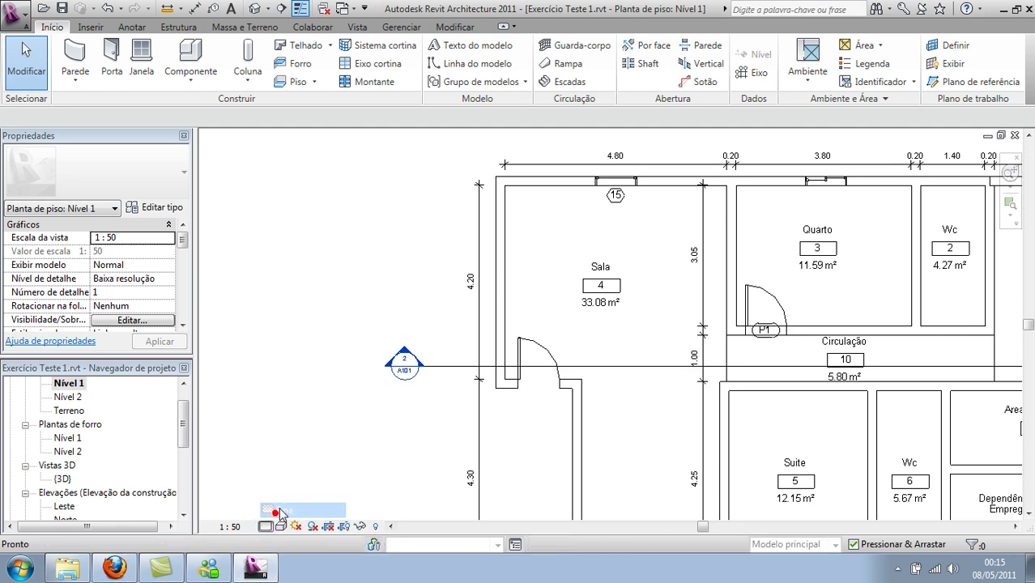
middle_drag(564, 243, 547, 305)
scroll(526, 303, up, 2)
scroll(440, 300, up, 2)
scroll(567, 340, up, 2)
scroll(475, 317, up, 2)
scroll(475, 317, up, 2)
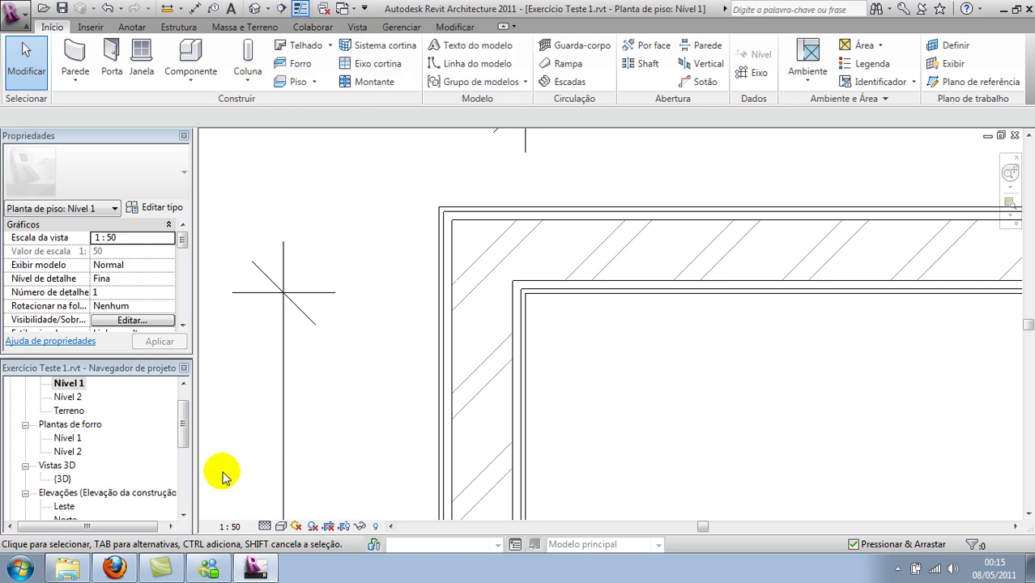
- Turn off Thin Lines so walls draw at their real line weights
click(302, 9)
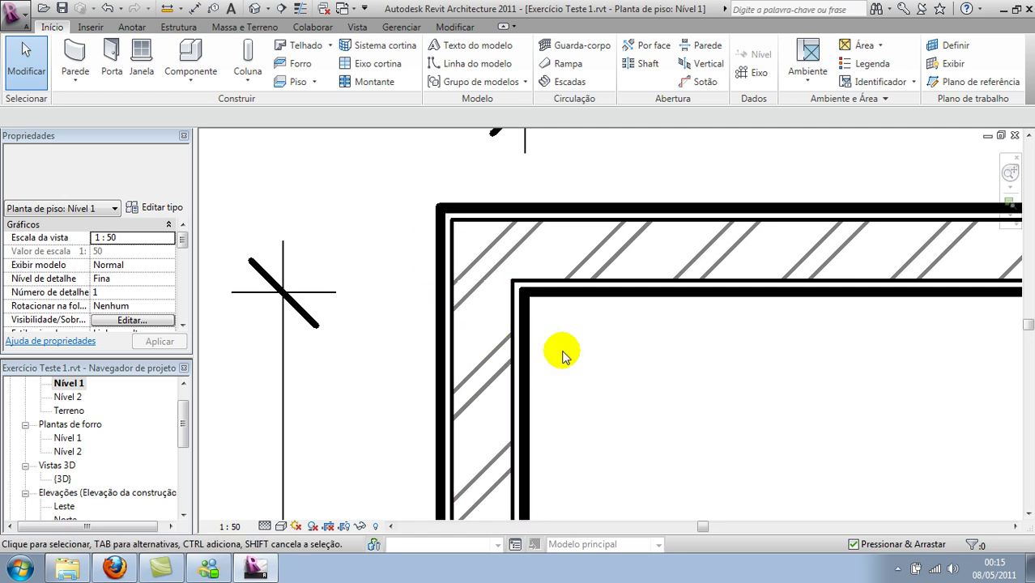
scroll(567, 316, down, 2)
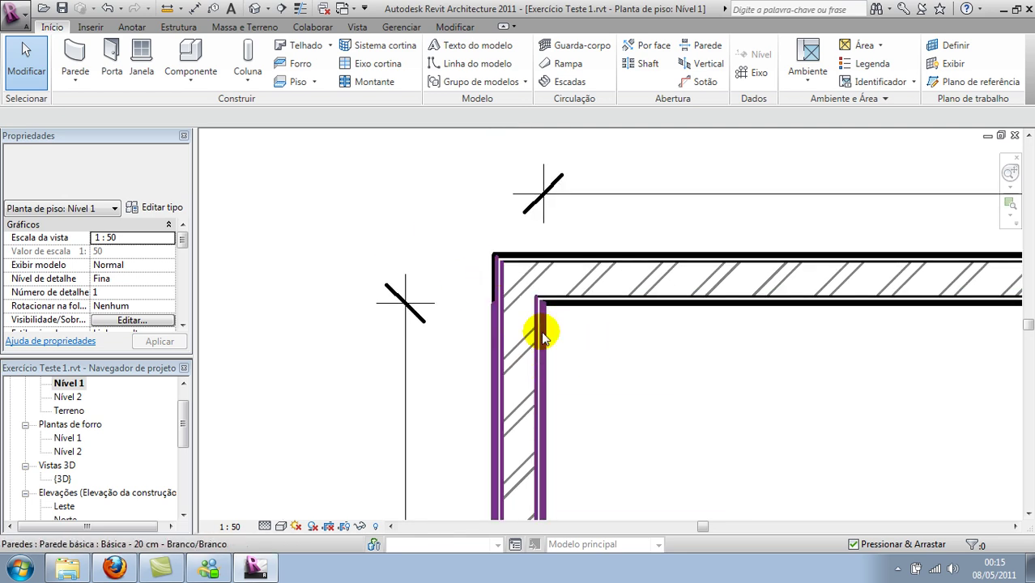
scroll(535, 340, up, 2)
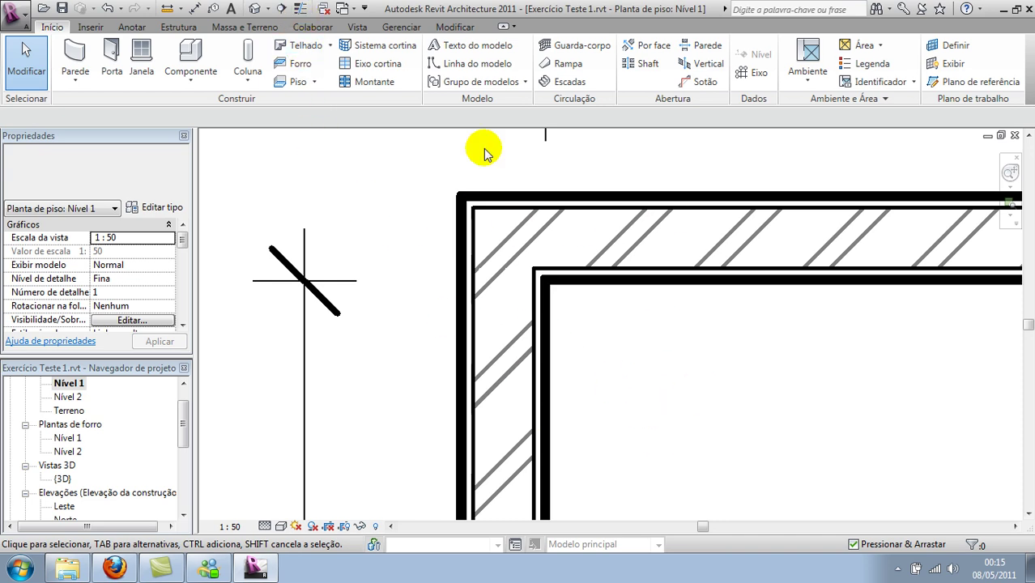
- Turn Thin Lines back on and frame the upper rooms around wall tag 15
click(300, 8)
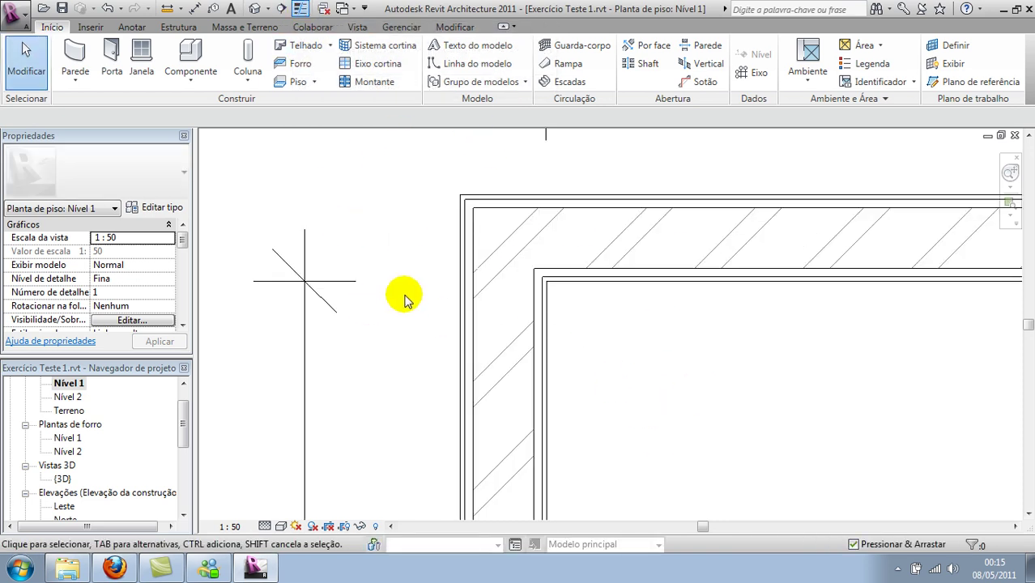
scroll(404, 298, up, 3)
scroll(404, 299, up, 2)
middle_drag(534, 366, 387, 308)
scroll(387, 308, down, 3)
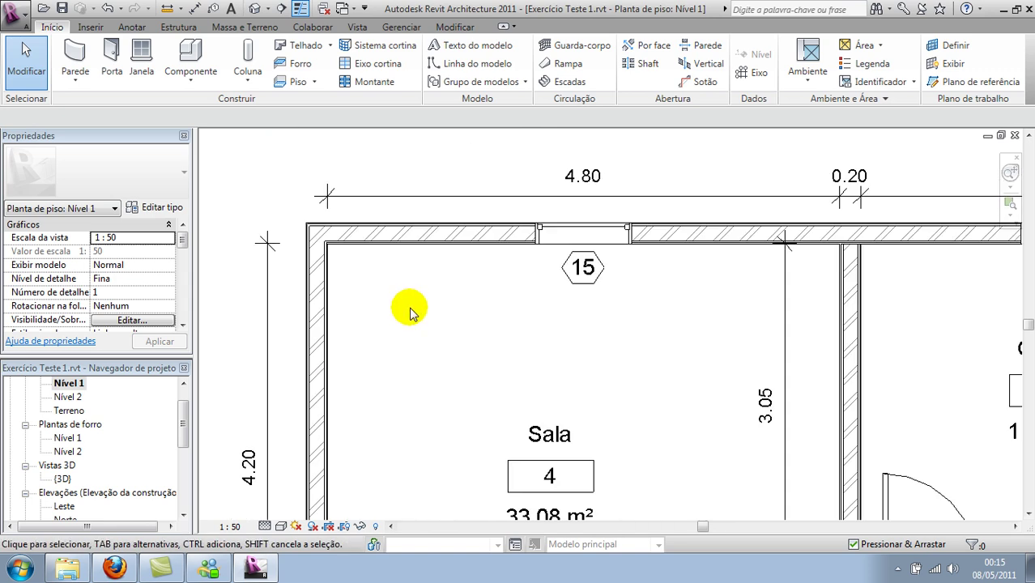
scroll(409, 307, down, 1)
scroll(409, 273, up, 5)
scroll(458, 260, down, 2)
scroll(449, 275, down, 2)
middle_drag(438, 289, 403, 291)
scroll(403, 292, down, 1)
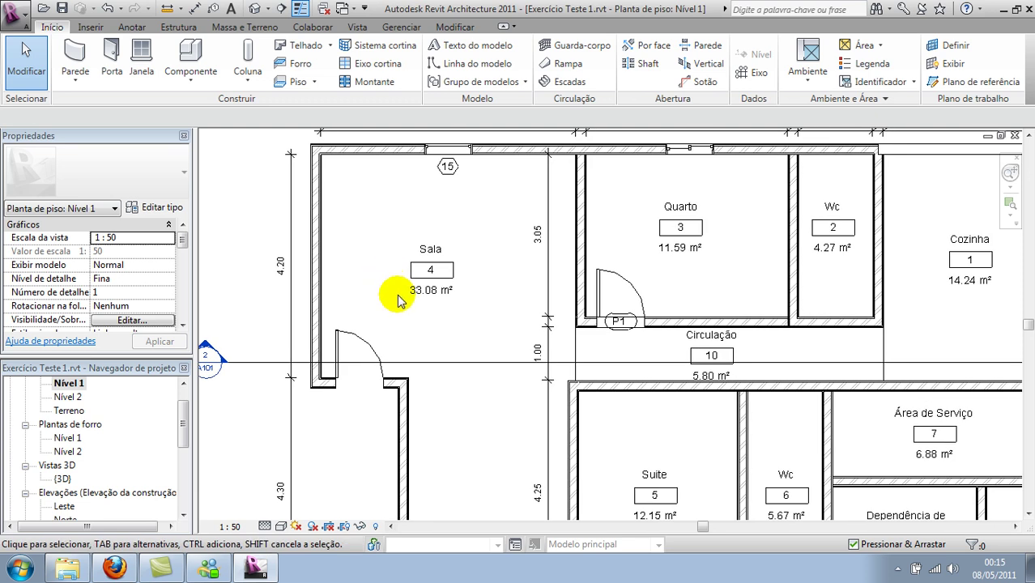
scroll(369, 288, down, 1)
- Compare the Baixa resolução and Fina detail levels on the Nível 1 plan
click(265, 527)
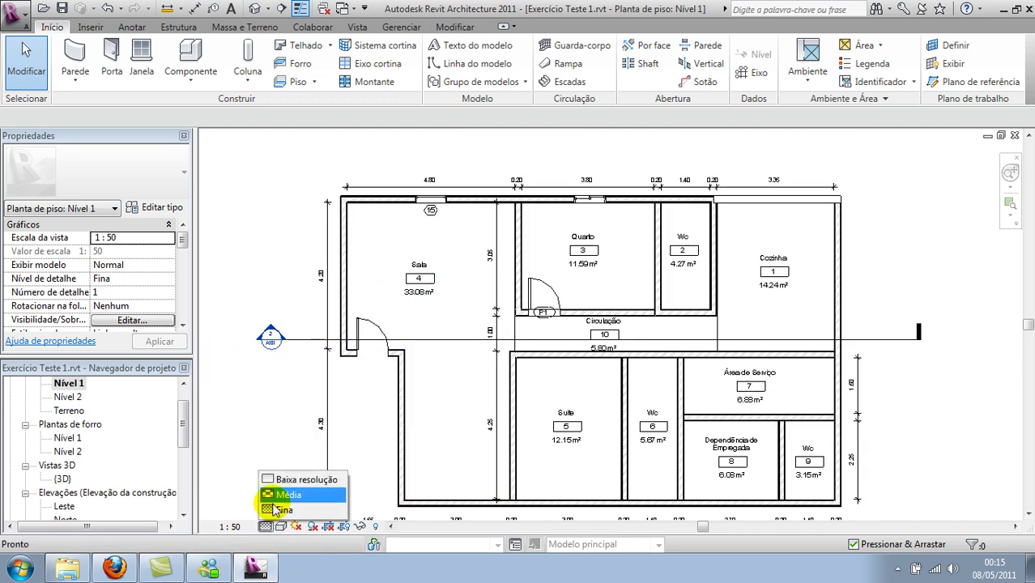
click(299, 481)
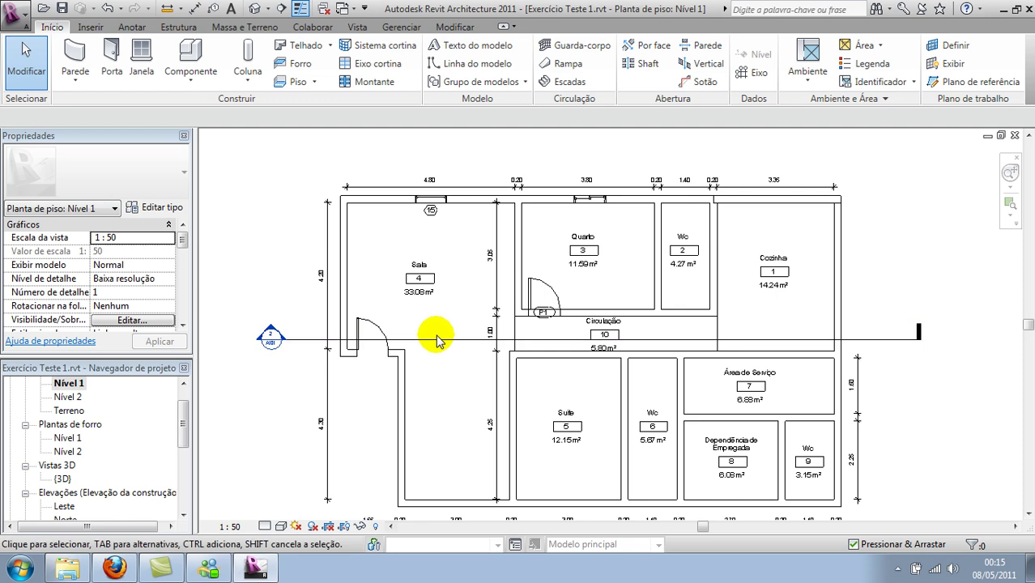
click(265, 527)
click(279, 508)
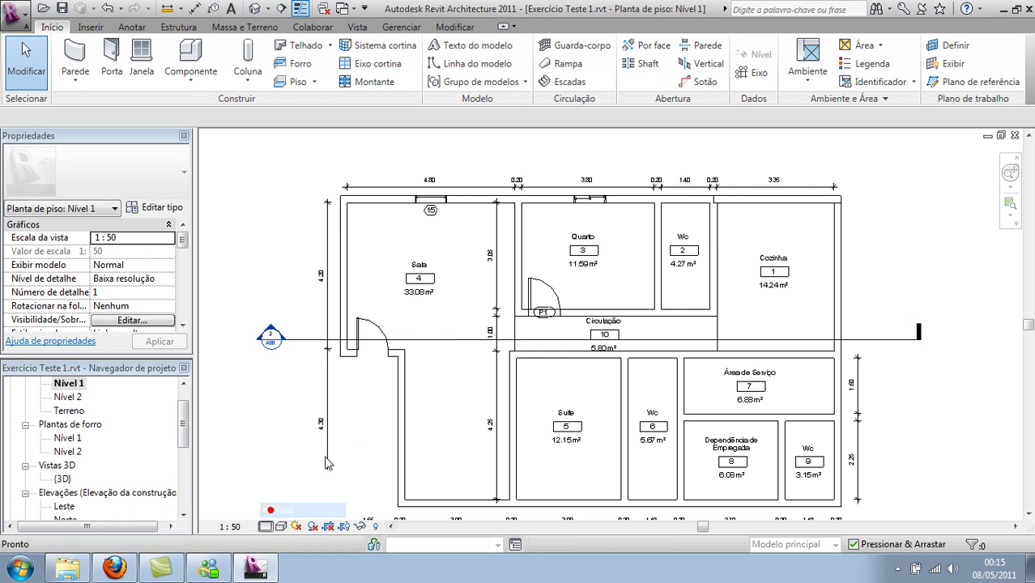
scroll(383, 231, up, 2)
scroll(352, 220, up, 2)
scroll(316, 222, down, 1)
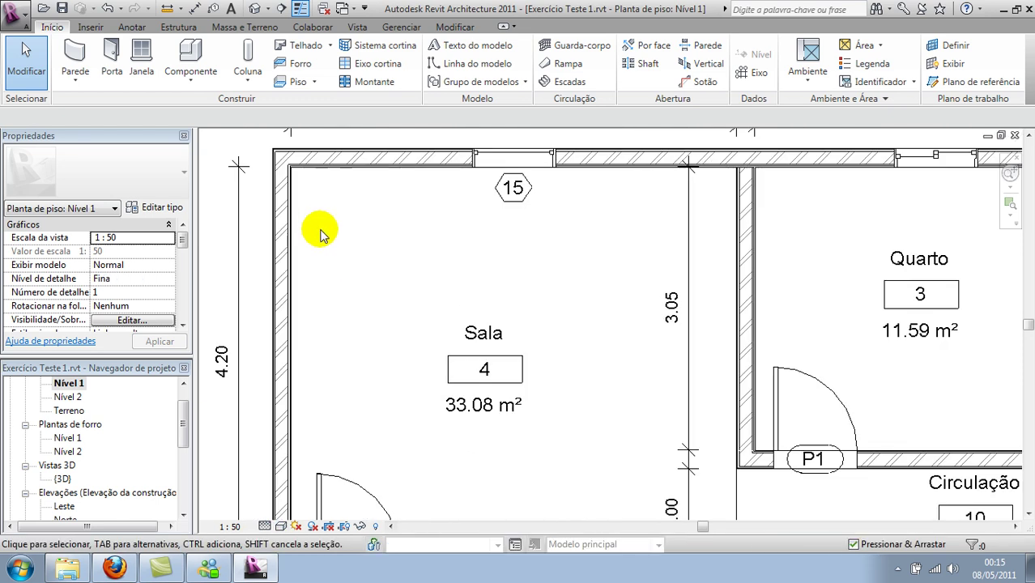
scroll(523, 235, down, 3)
- Pan to show more rooms and settle on Baixa resolução detail
middle_drag(676, 279, 539, 261)
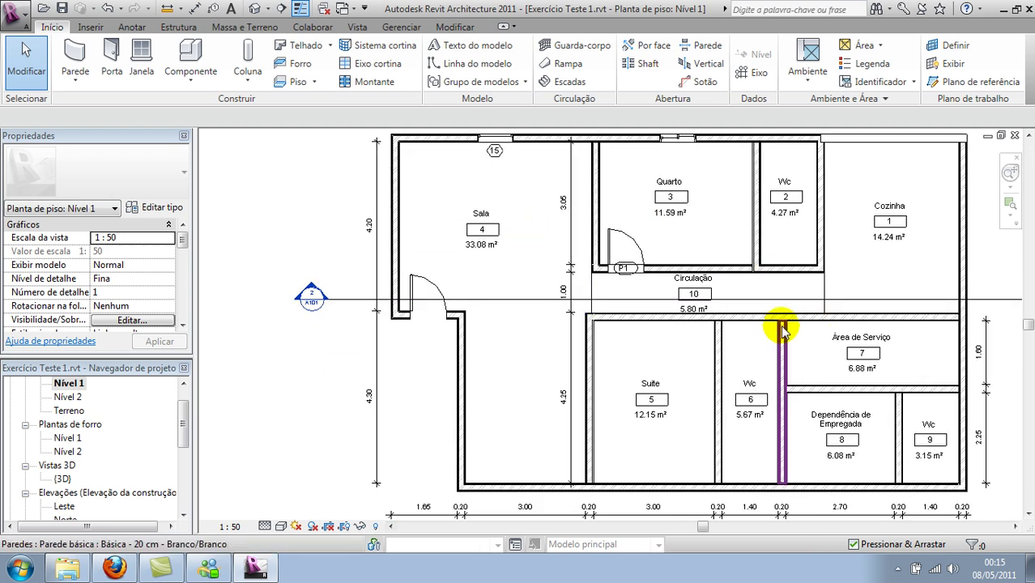
middle_drag(721, 331, 701, 334)
scroll(716, 416, down, 2)
scroll(705, 412, down, 1)
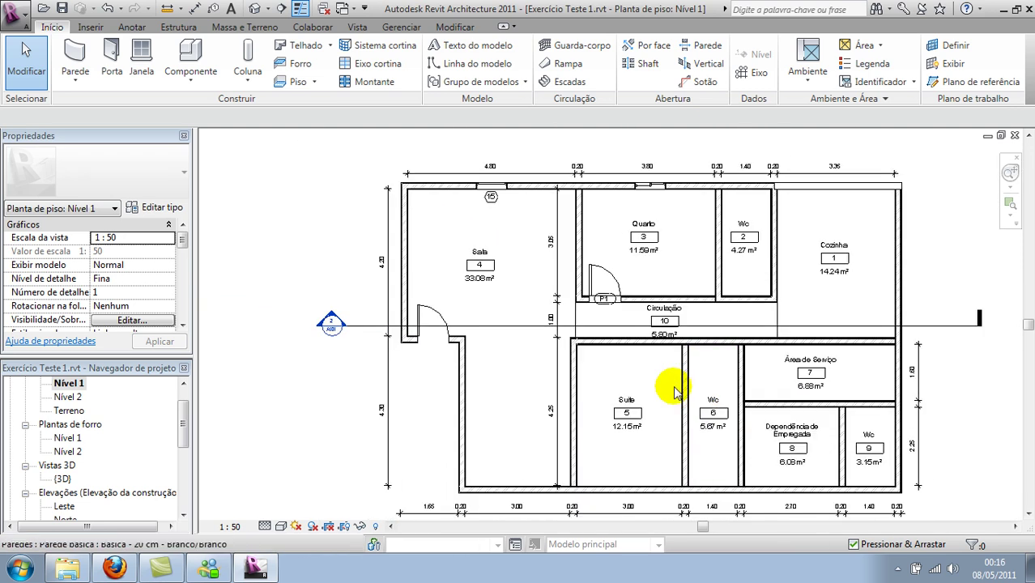
click(265, 527)
click(276, 475)
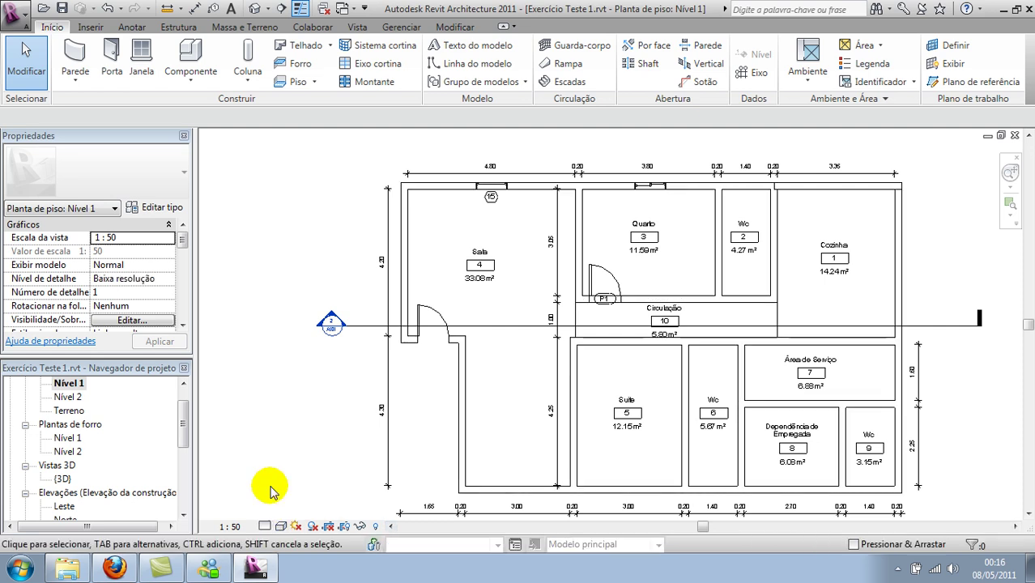
- Switch to the house's default {3D} view in the Realista style, panned up slightly
click(281, 526)
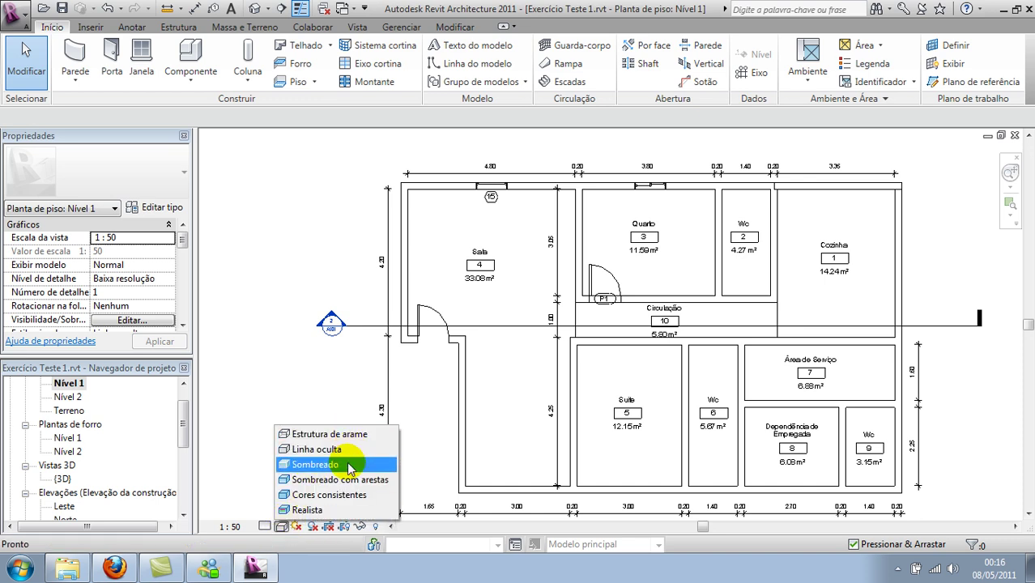
click(305, 242)
click(254, 9)
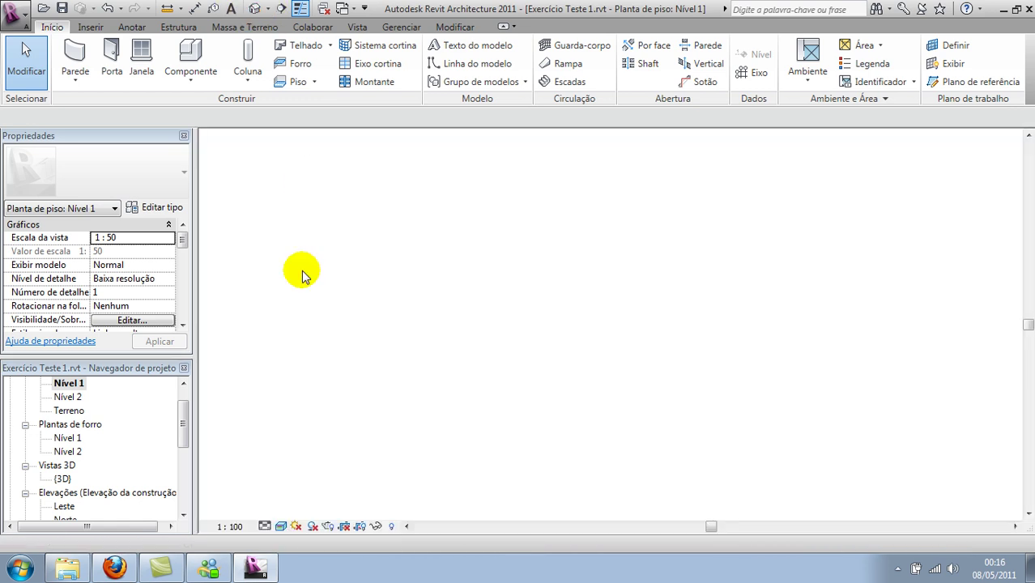
middle_drag(439, 463, 460, 446)
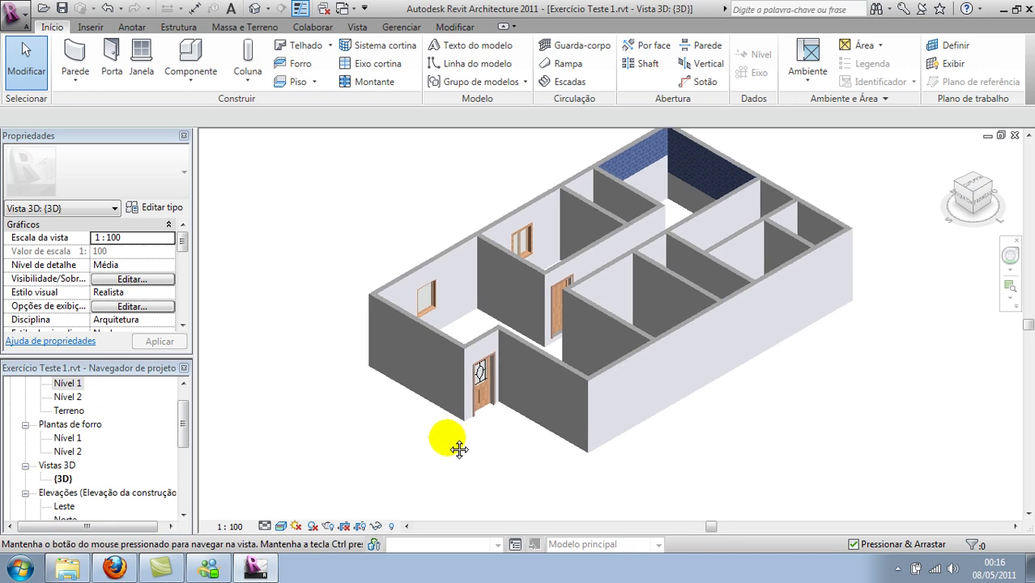
click(277, 527)
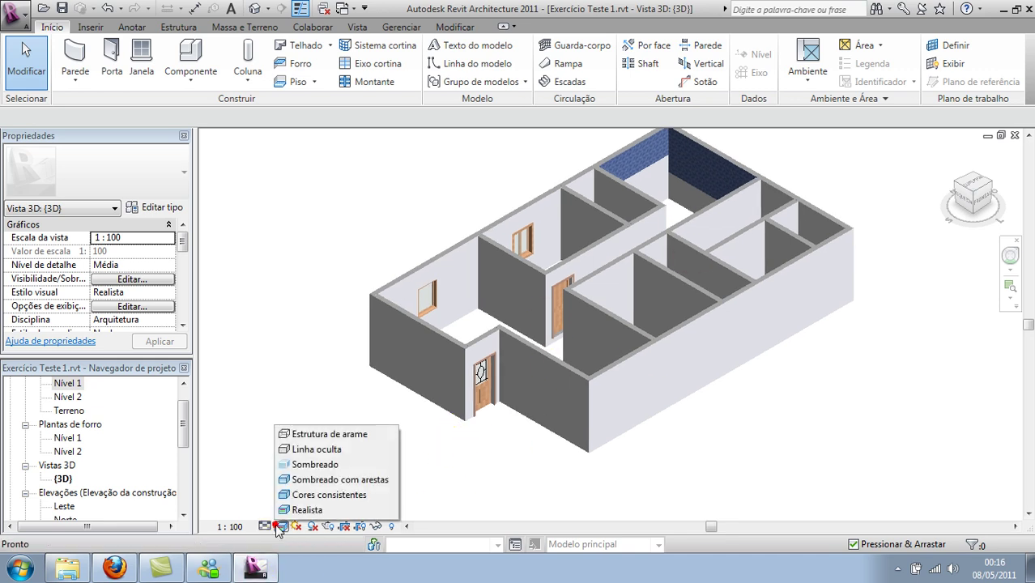
click(338, 511)
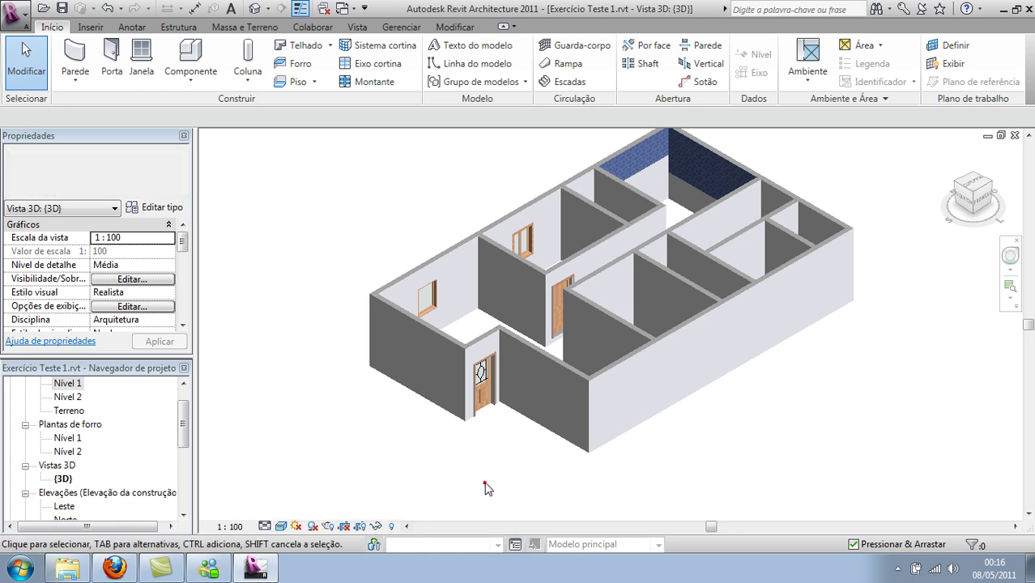
scroll(501, 416, up, 3)
scroll(481, 388, up, 4)
scroll(454, 391, up, 3)
scroll(449, 405, up, 2)
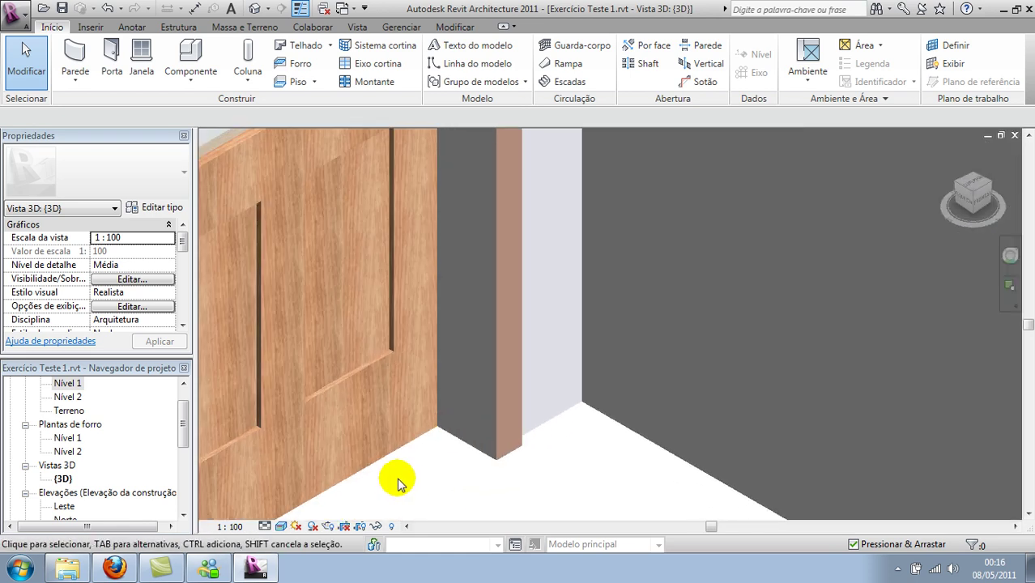
scroll(399, 465, up, 2)
scroll(474, 397, down, 2)
scroll(474, 396, down, 2)
scroll(474, 393, down, 3)
scroll(503, 395, down, 2)
scroll(488, 336, up, 2)
scroll(513, 307, up, 3)
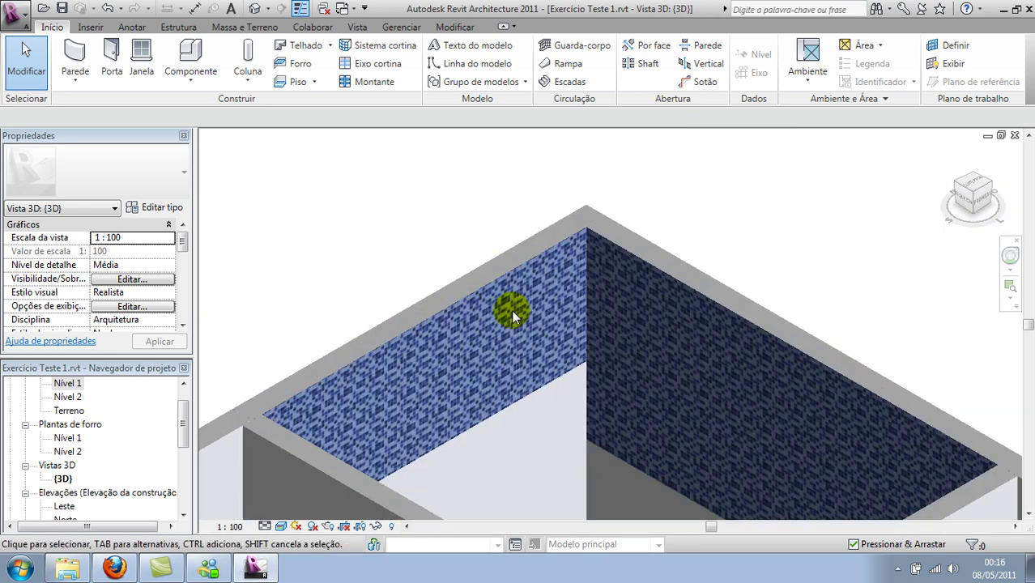
scroll(460, 296, up, 3)
scroll(462, 298, up, 3)
scroll(502, 302, up, 3)
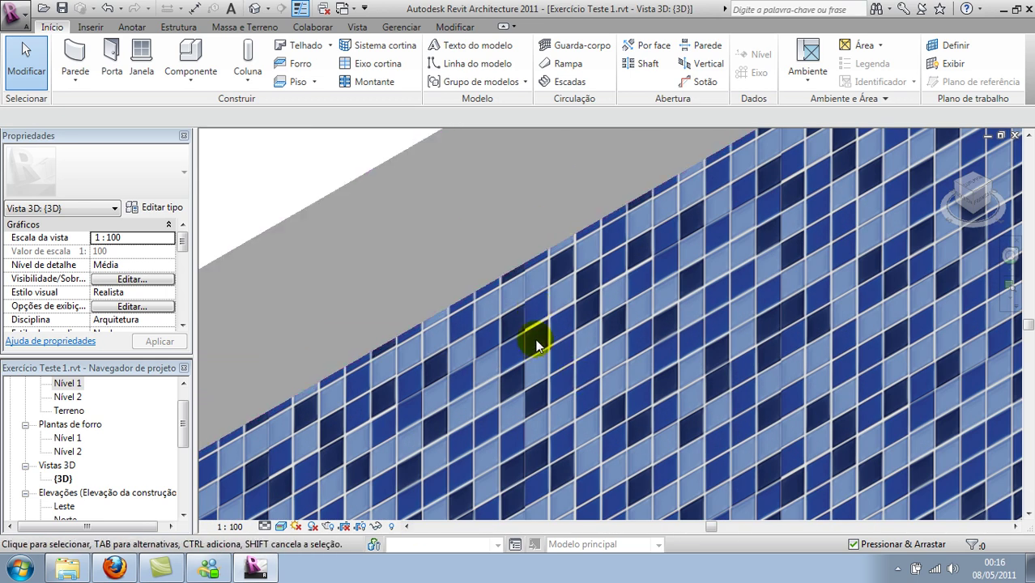
scroll(535, 345, up, 2)
scroll(532, 336, down, 2)
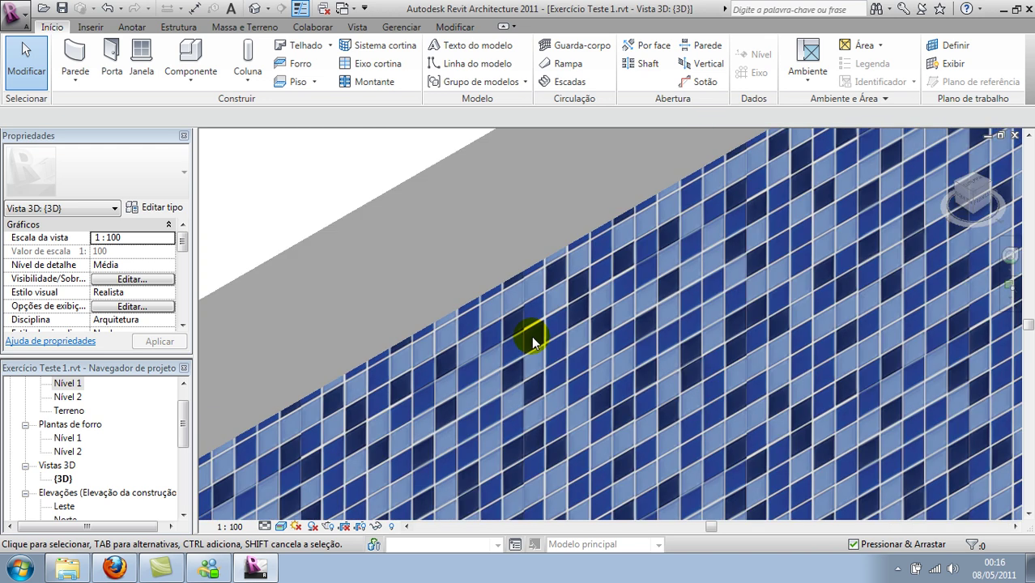
scroll(533, 335, down, 2)
scroll(533, 335, down, 3)
scroll(531, 344, down, 1)
scroll(534, 365, down, 3)
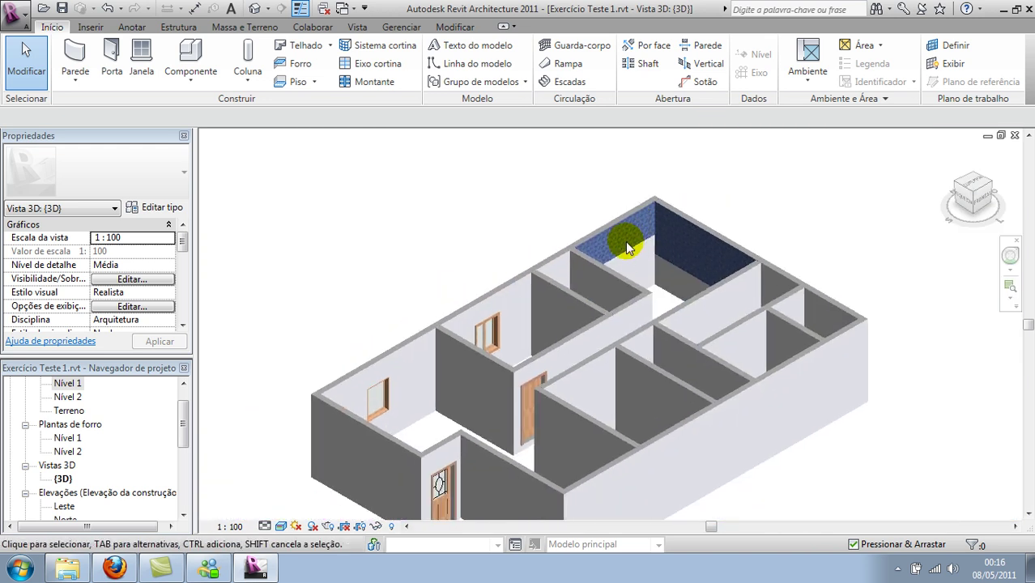
mouse_move(752, 397)
shift+middle_down()
mouse_move(555, 412)
mouse_move(365, 371)
mouse_move(350, 377)
mouse_move(528, 427)
mouse_move(786, 371)
shift+middle_up()
scroll(601, 393, up, 1)
scroll(559, 406, up, 2)
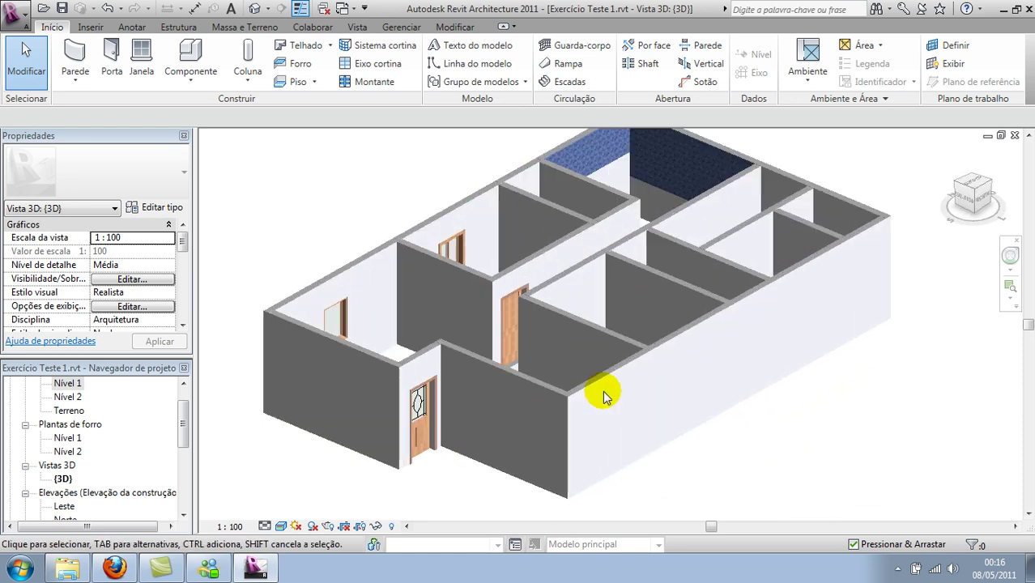
scroll(559, 407, down, 2)
scroll(559, 406, down, 1)
scroll(511, 412, up, 2)
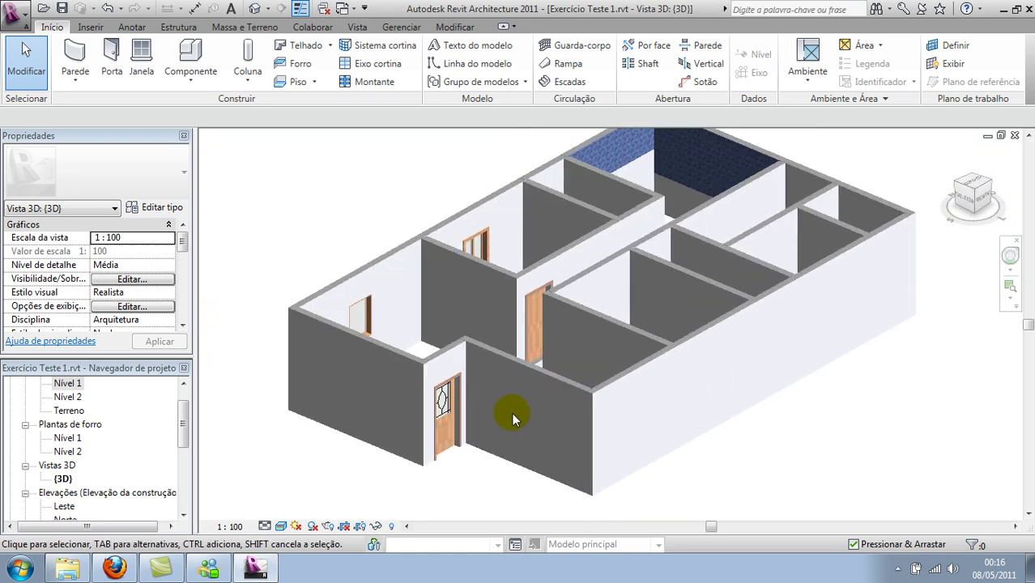
middle_drag(511, 413, 528, 448)
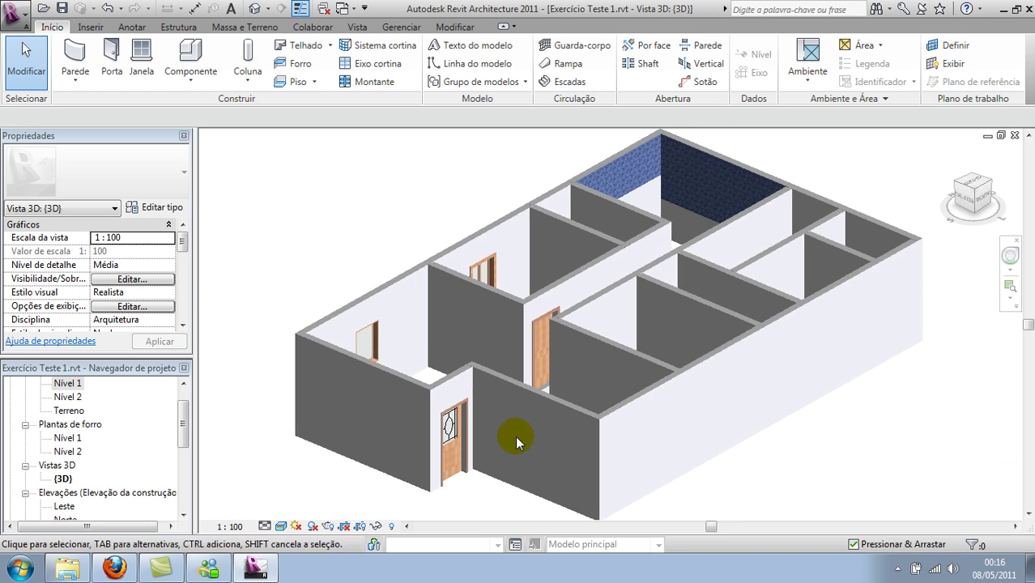
- Display the house as Estrutura de arame wireframe and orbit it to a new angle
click(280, 528)
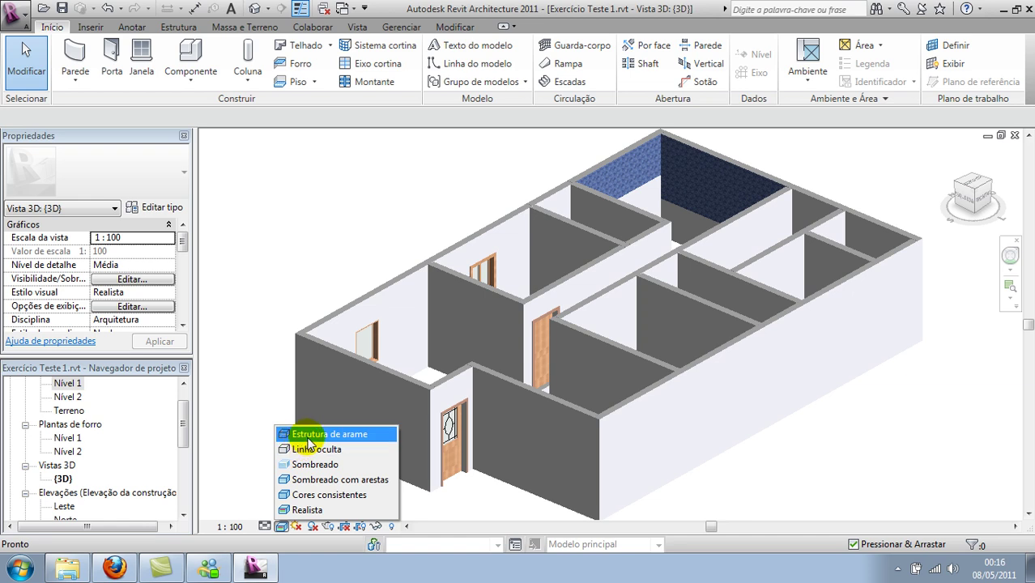
click(298, 434)
mouse_move(473, 484)
shift+middle_down()
mouse_move(536, 474)
mouse_move(769, 388)
mouse_move(746, 231)
mouse_move(587, 297)
mouse_move(463, 415)
mouse_move(462, 481)
mouse_move(399, 513)
mouse_move(333, 496)
mouse_move(456, 488)
mouse_move(490, 513)
mouse_move(486, 496)
shift+middle_up()
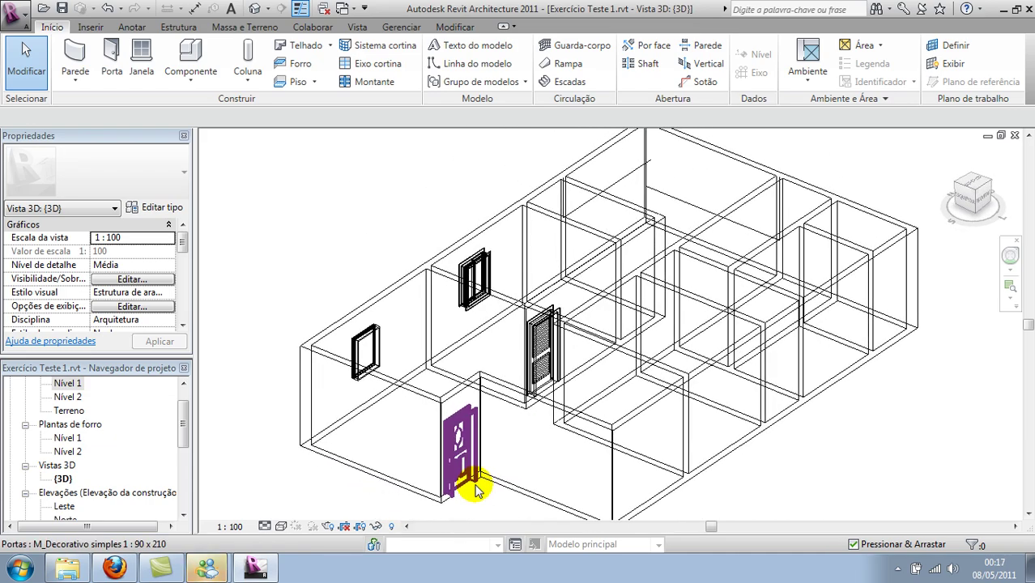
- Switch the house to Linha oculta hidden-line display and reframe it in view
click(282, 527)
click(312, 451)
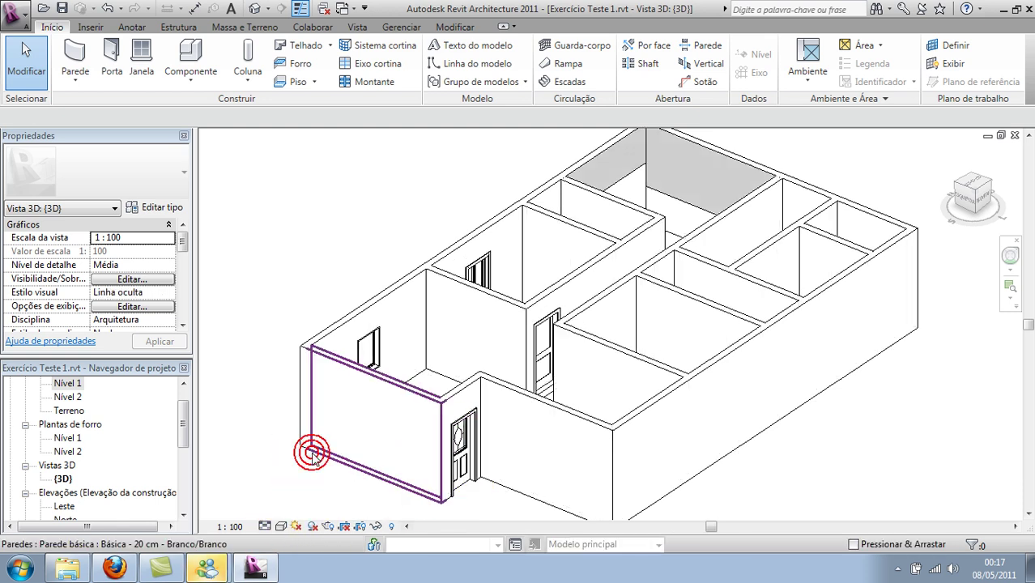
mouse_move(844, 446)
shift+middle_down()
mouse_move(486, 443)
mouse_move(751, 439)
mouse_move(778, 422)
mouse_move(814, 478)
mouse_move(798, 494)
mouse_move(827, 463)
shift+middle_up()
scroll(775, 480, down, 3)
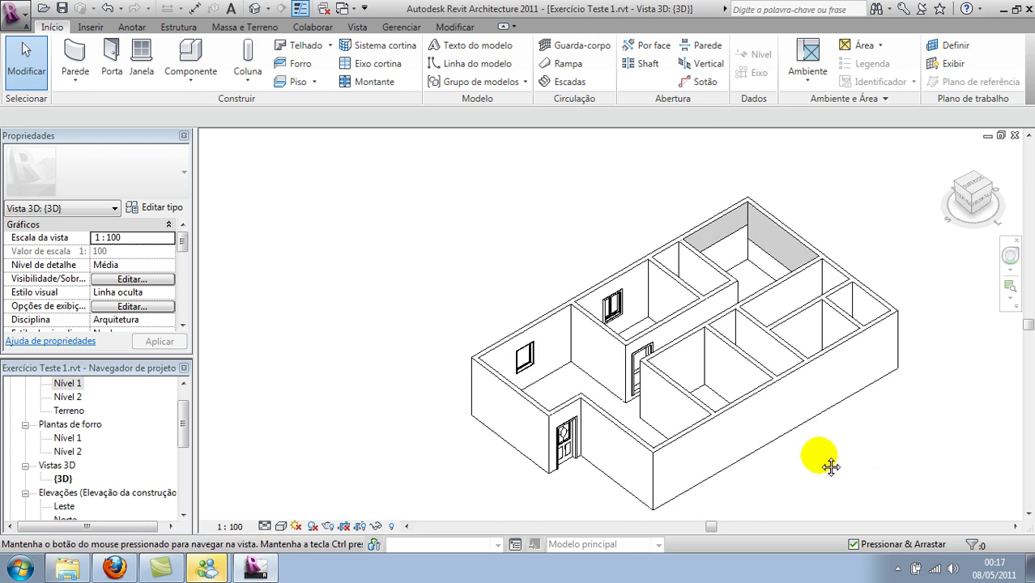
scroll(688, 488, up, 4)
middle_drag(689, 487, 684, 499)
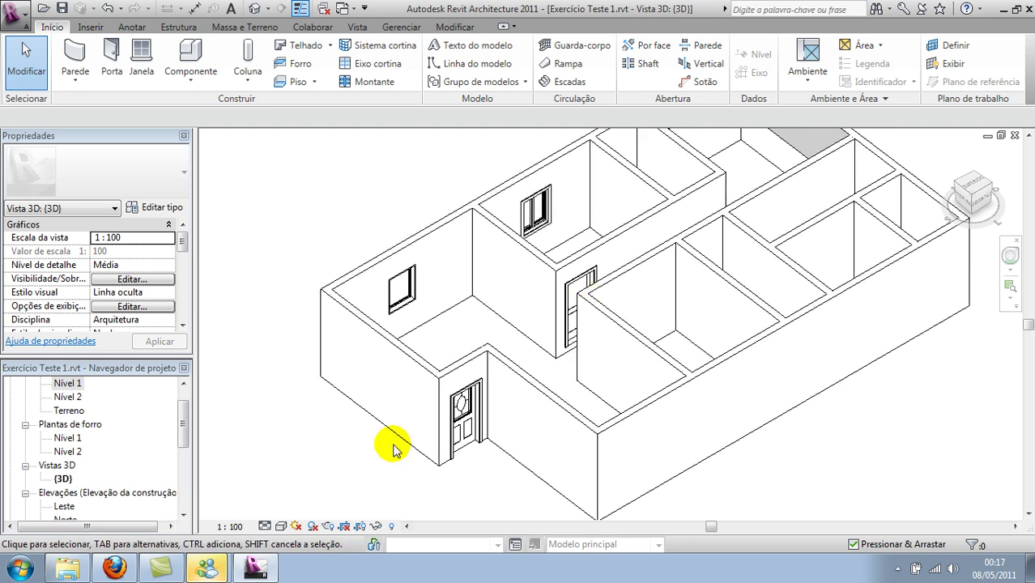
click(281, 527)
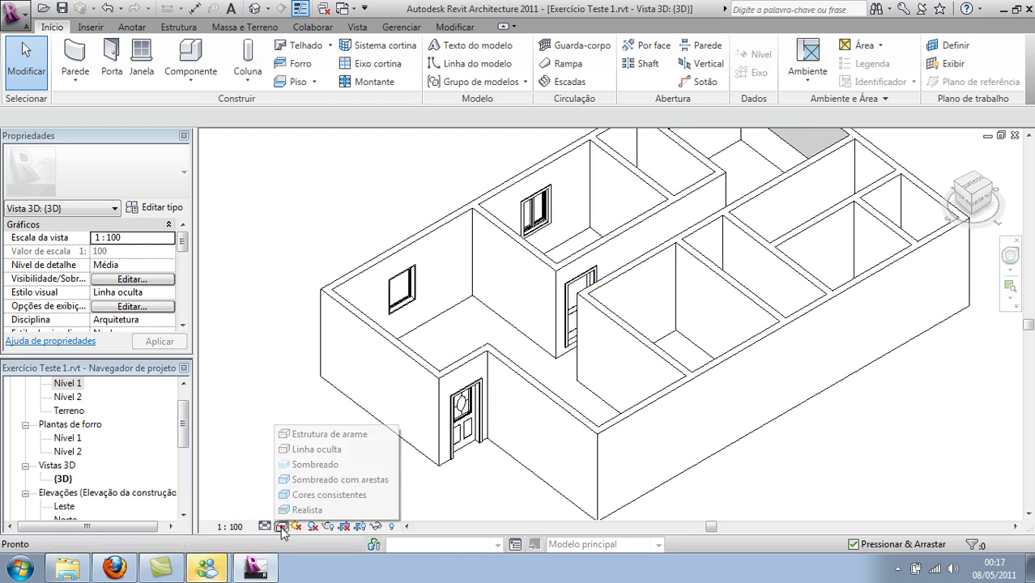
- Try Sombreado, then Sombreado com arestas, and orbit the shaded-with-edges house
click(313, 464)
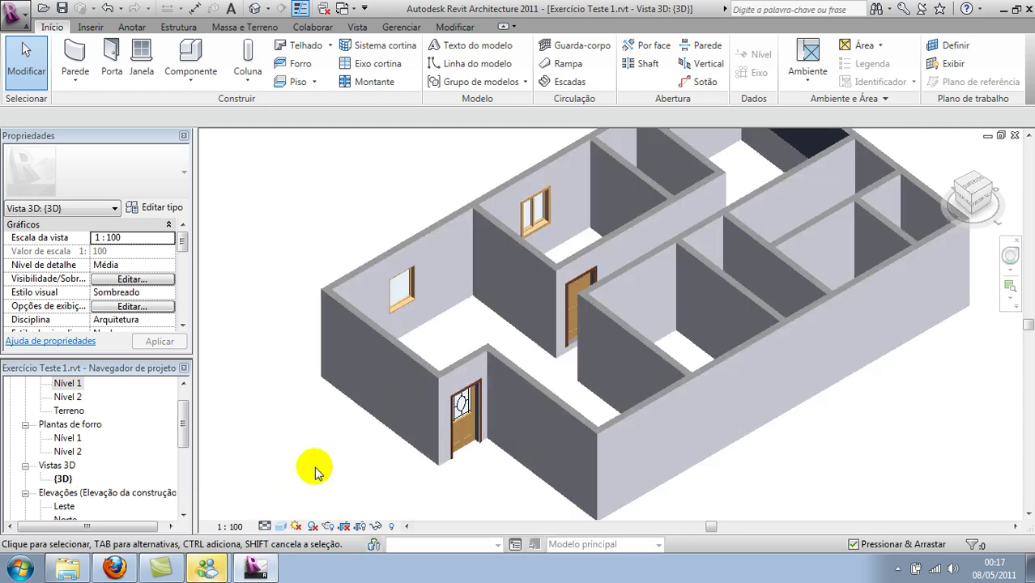
click(279, 527)
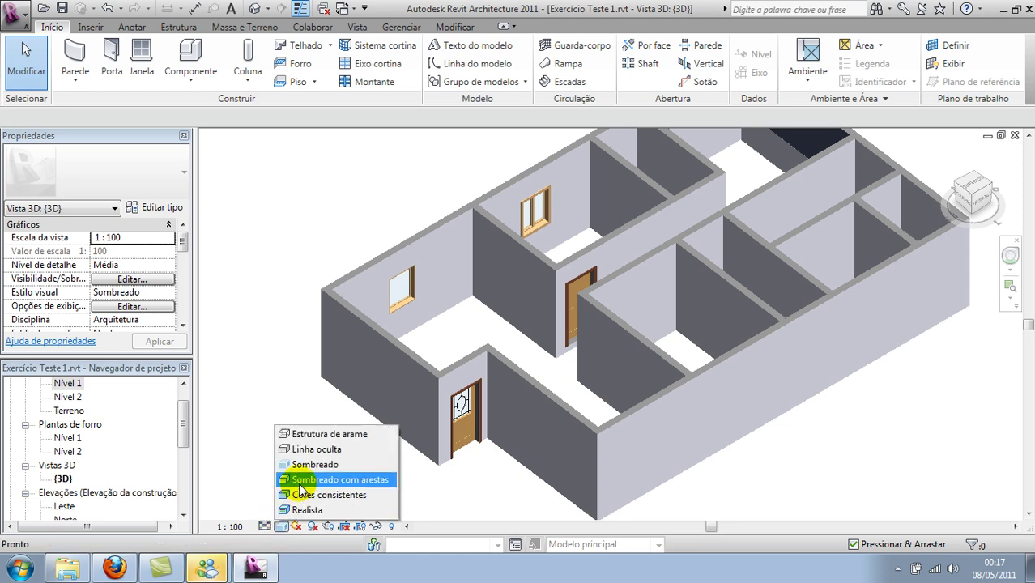
click(292, 481)
mouse_move(346, 475)
shift+middle_down()
mouse_move(392, 467)
mouse_move(531, 370)
mouse_move(664, 330)
mouse_move(458, 382)
mouse_move(358, 432)
shift+middle_up()
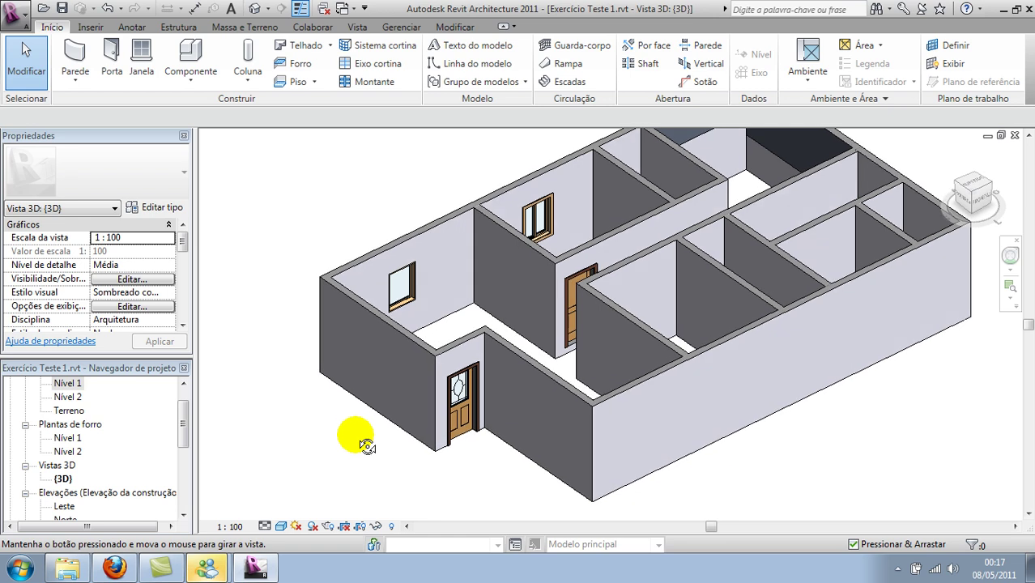
shift+middle_drag(491, 450, 564, 454)
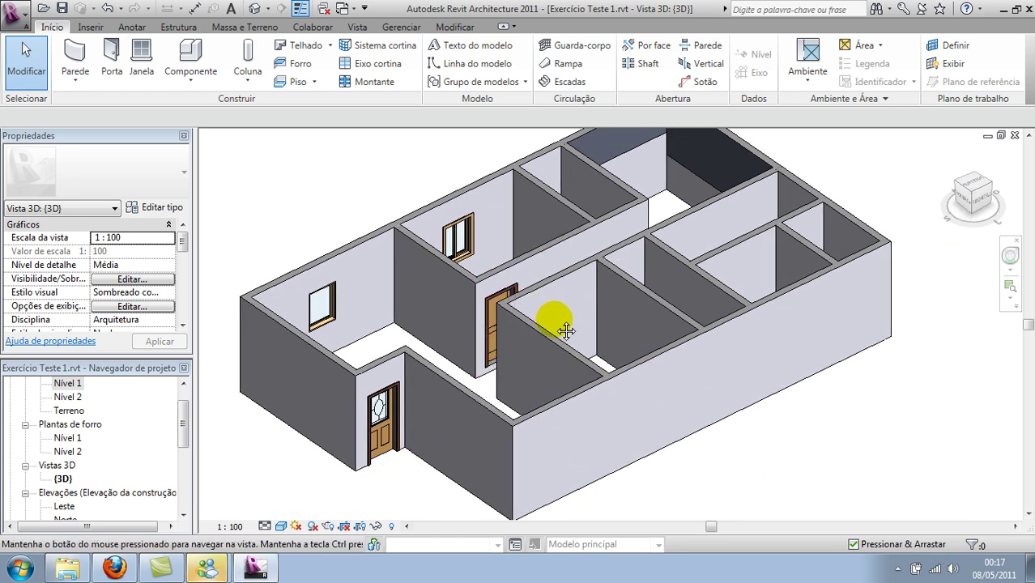
- Cycle through Linha oculta and Sombreado com arestas to Cores consistentes, orbiting more top-down
click(281, 527)
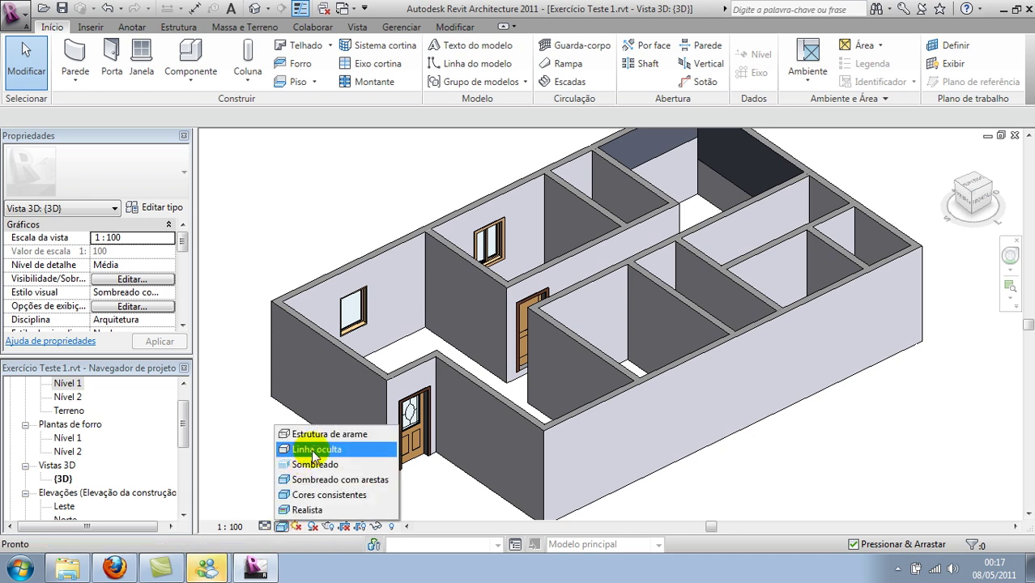
click(312, 450)
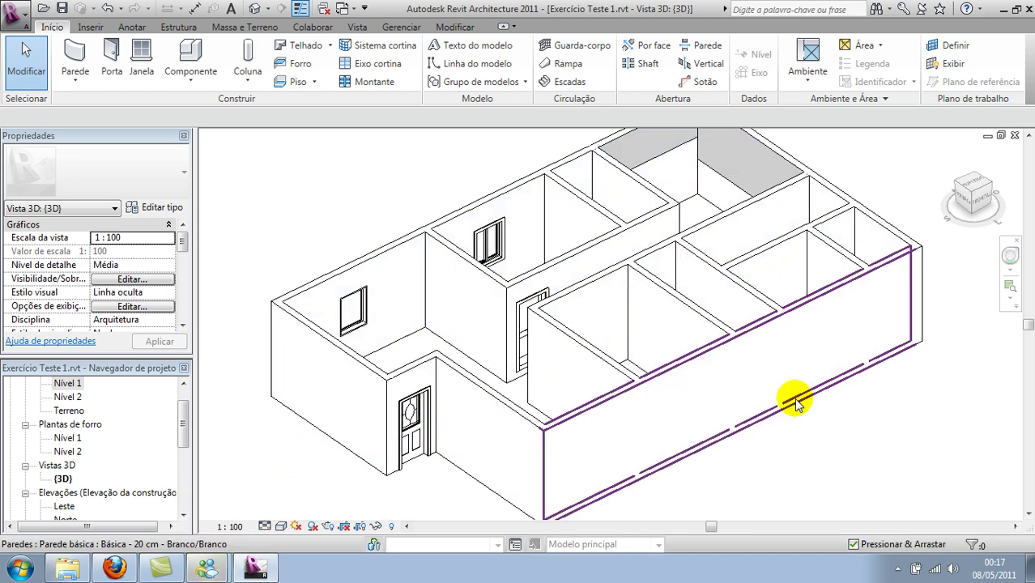
click(283, 525)
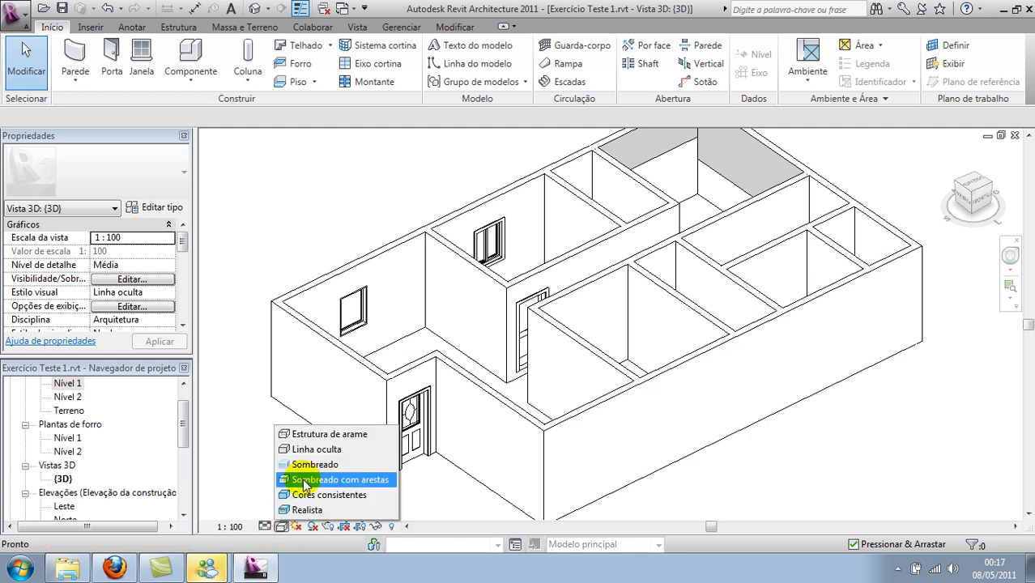
click(304, 481)
click(282, 527)
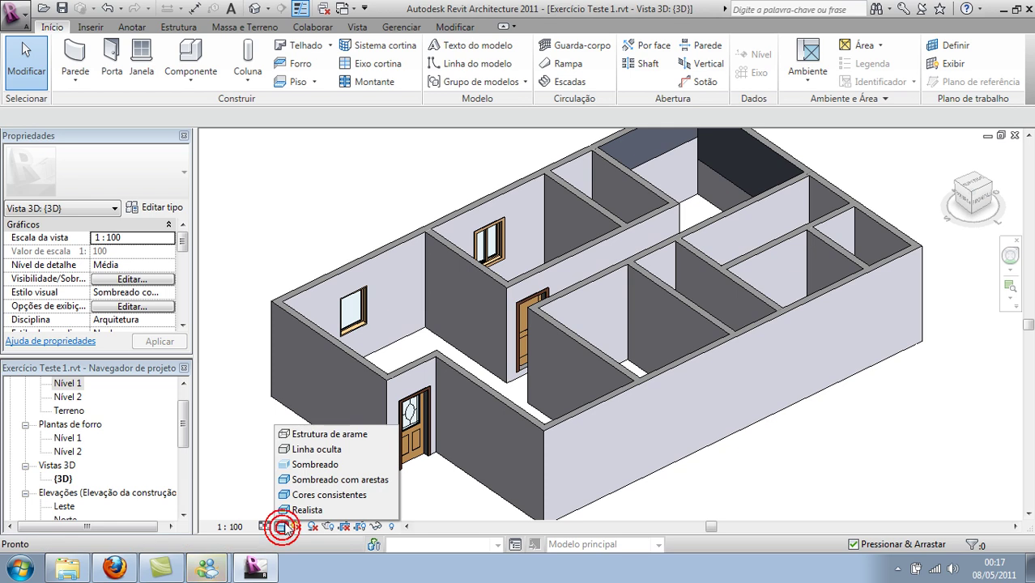
click(335, 503)
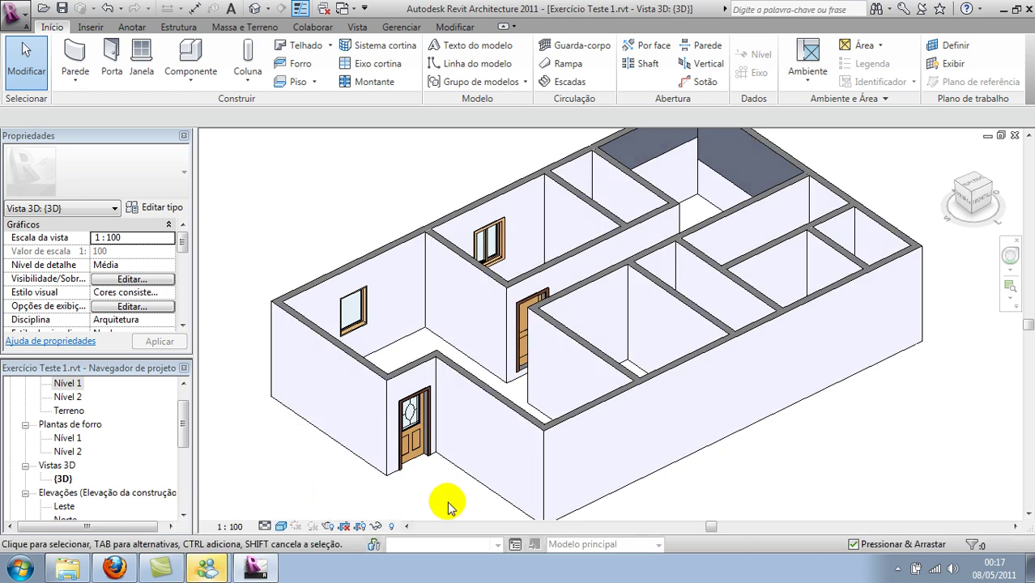
mouse_move(446, 502)
shift+middle_down()
mouse_move(573, 477)
mouse_move(724, 417)
mouse_move(469, 423)
mouse_move(480, 491)
shift+middle_up()
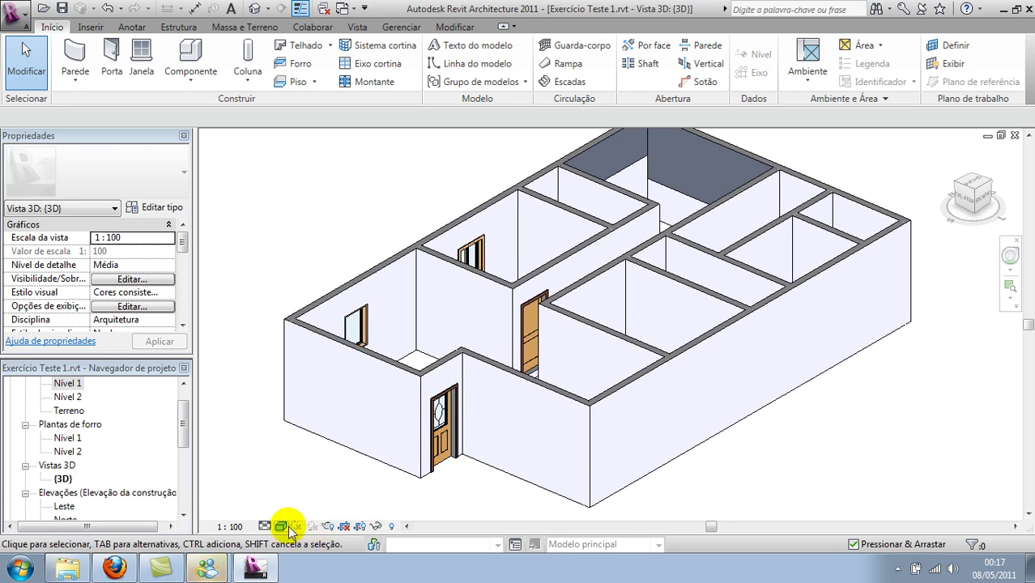
- Repeat Linha oculta and Sombreado com arestas, ending on Cores consistentes at a new angle
click(291, 529)
click(324, 452)
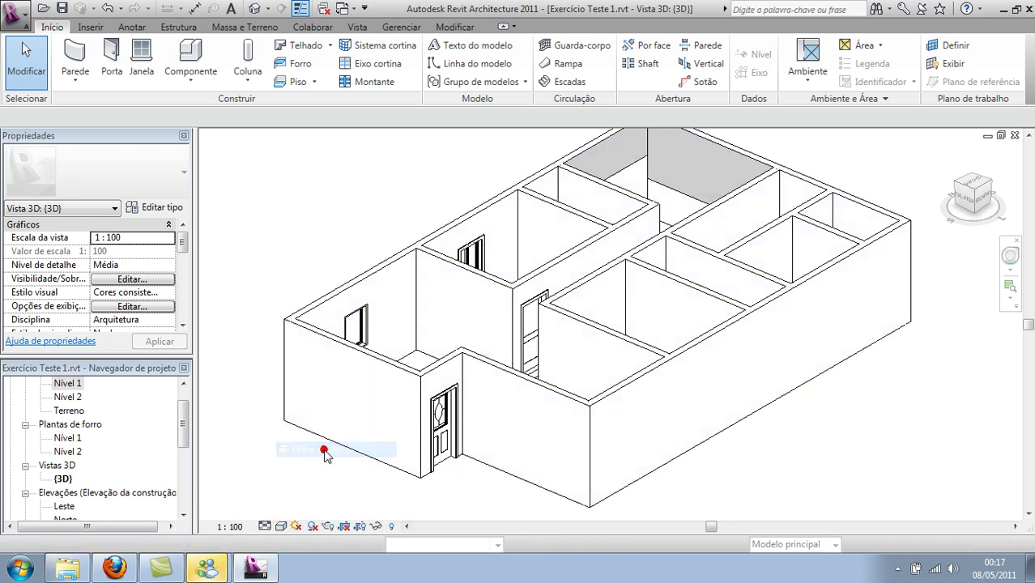
click(288, 530)
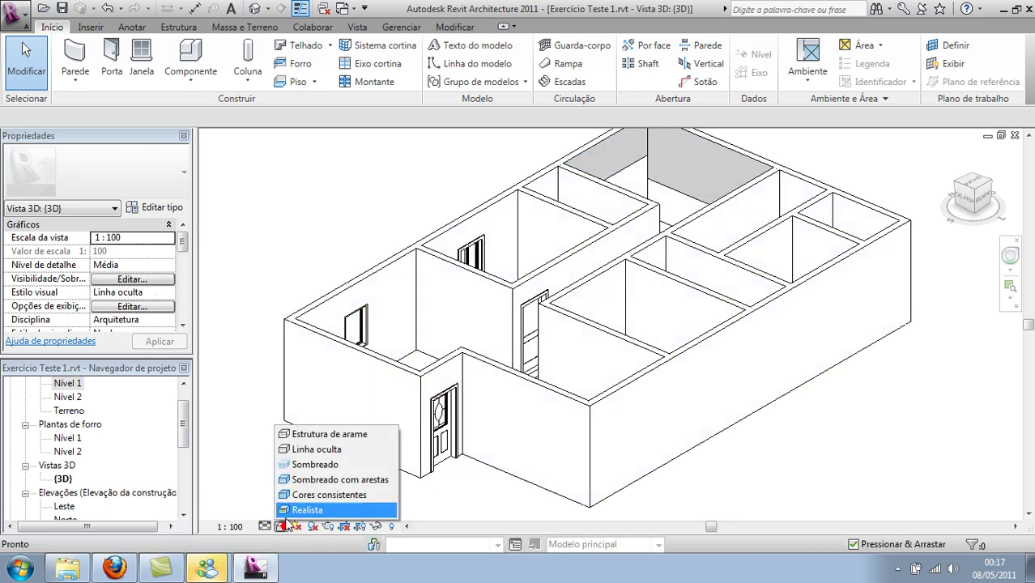
click(324, 481)
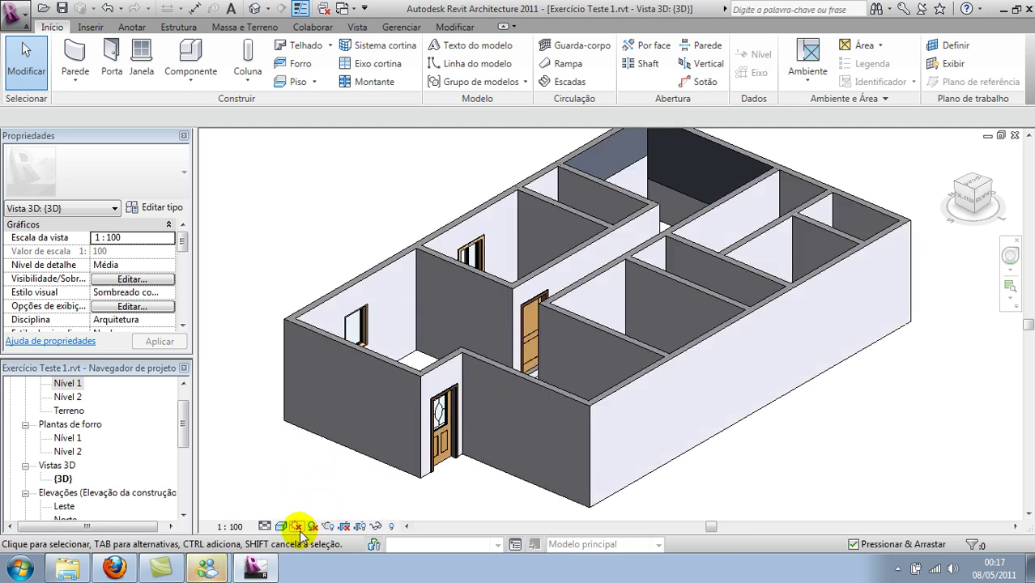
click(297, 528)
click(299, 496)
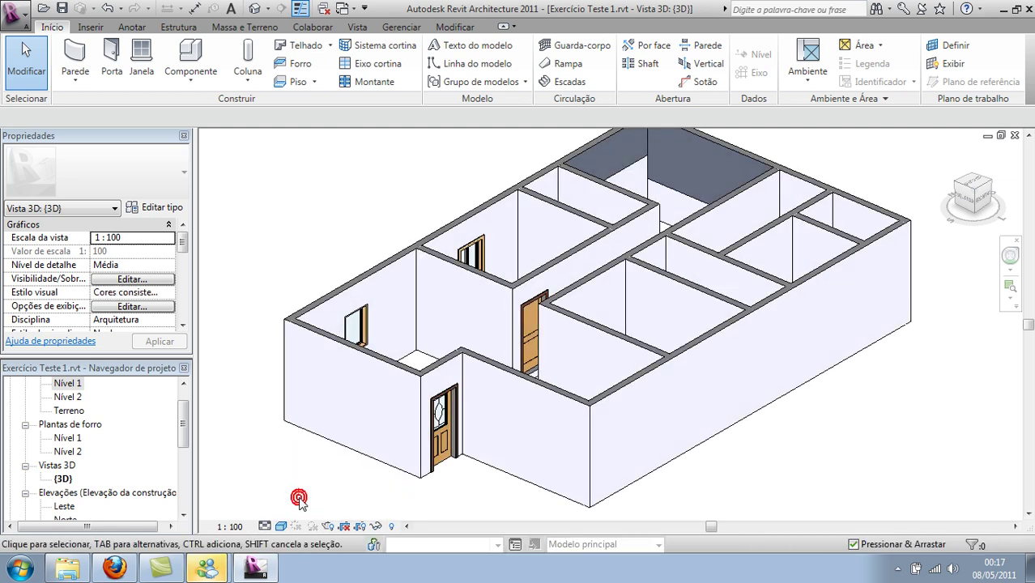
mouse_move(492, 509)
shift+middle_down()
mouse_move(442, 501)
mouse_move(483, 491)
mouse_move(487, 501)
mouse_move(599, 507)
mouse_move(515, 499)
mouse_move(388, 523)
mouse_move(439, 569)
mouse_move(515, 545)
shift+middle_up()
scroll(492, 458, down, 3)
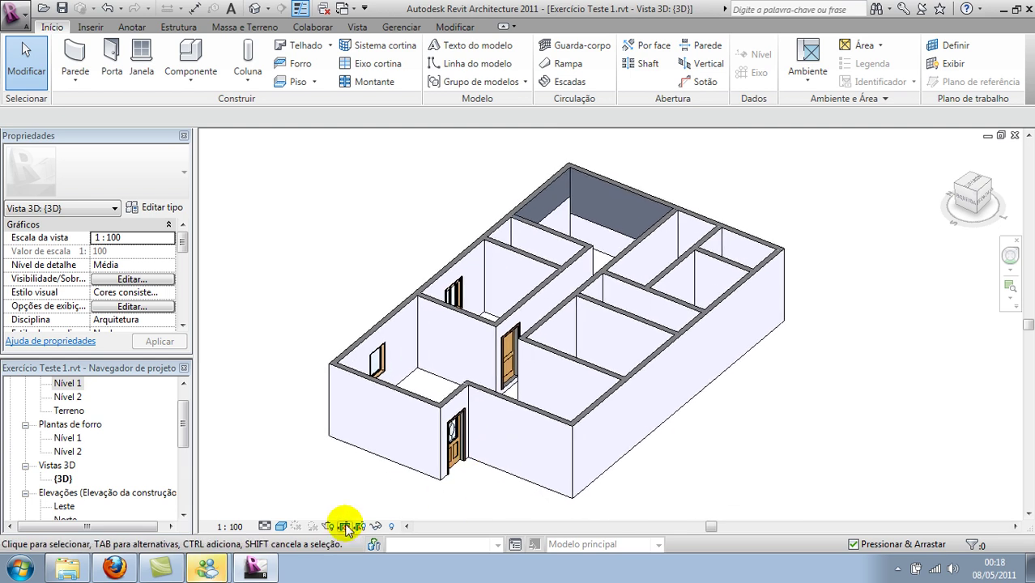
- Switch the house to Realista display and reframe it by zooming, orbiting and panning right
click(282, 527)
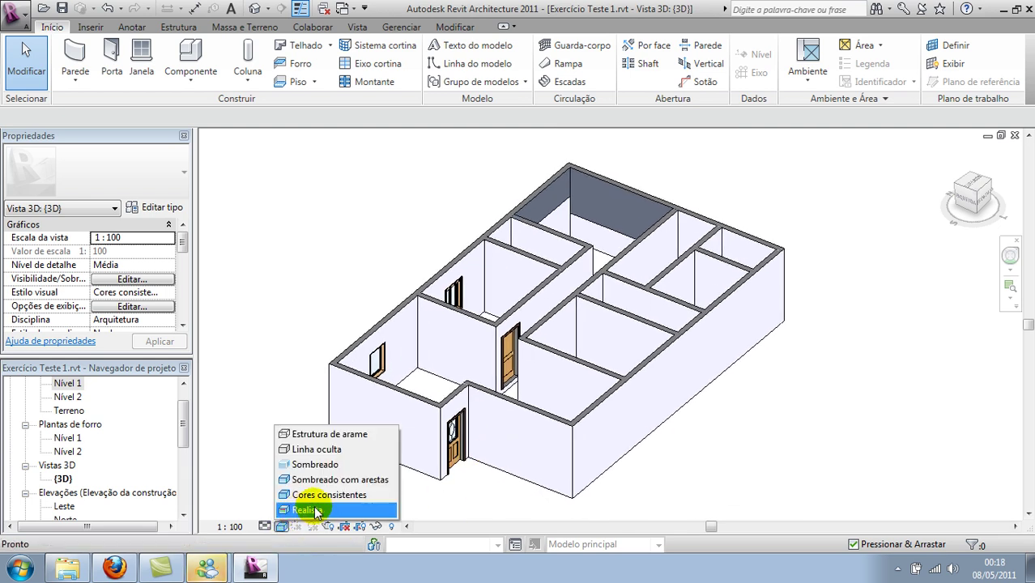
click(308, 510)
scroll(425, 433, up, 2)
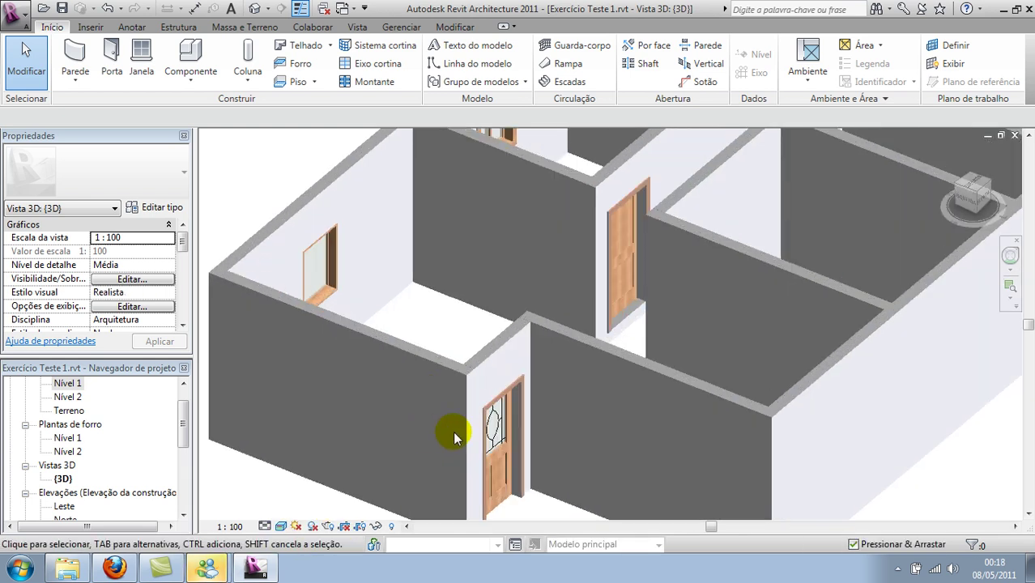
scroll(454, 462, up, 2)
scroll(454, 463, up, 1)
scroll(515, 452, down, 3)
scroll(515, 451, down, 4)
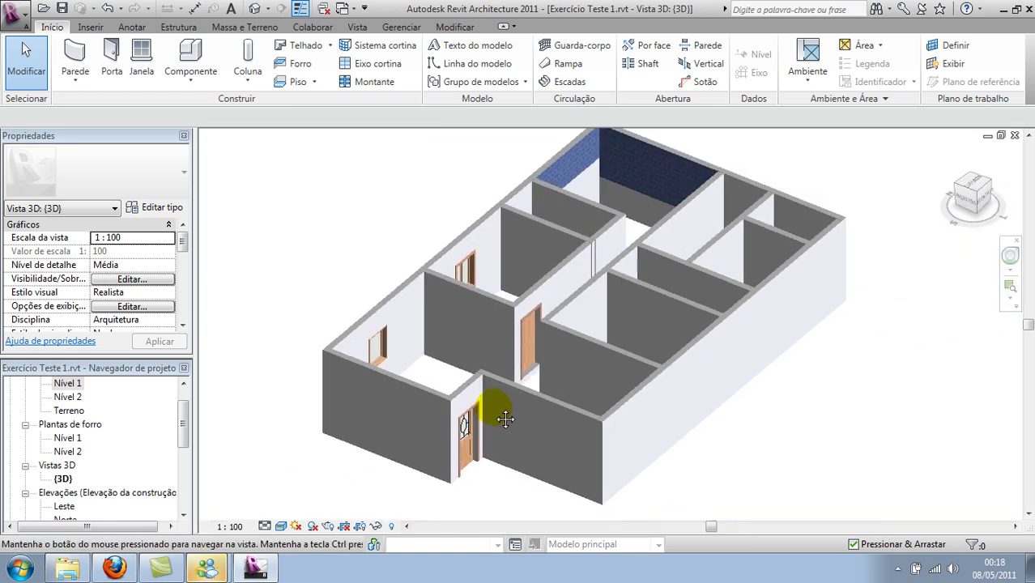
shift+middle_drag(614, 390, 693, 424)
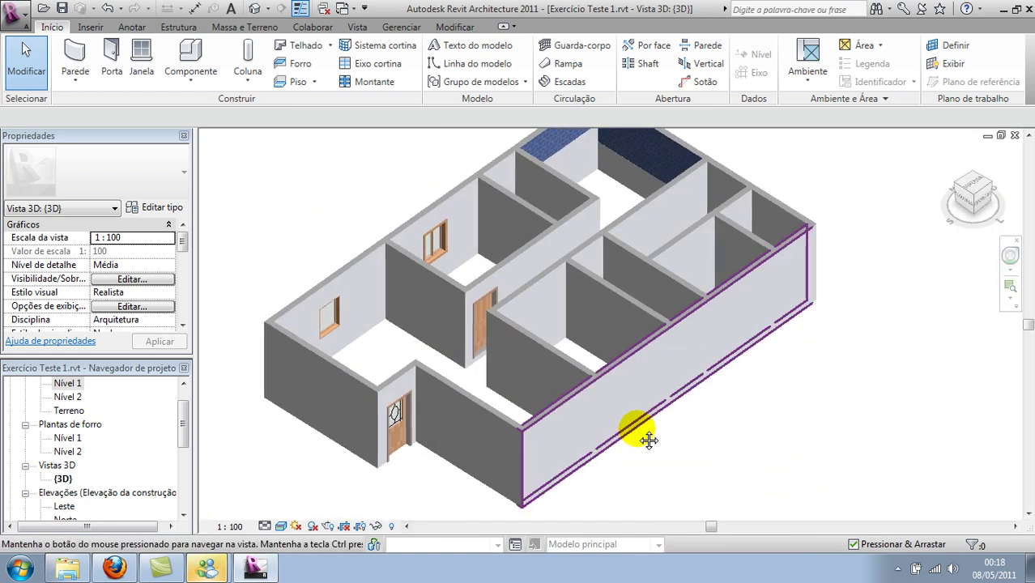
middle_drag(384, 478, 483, 466)
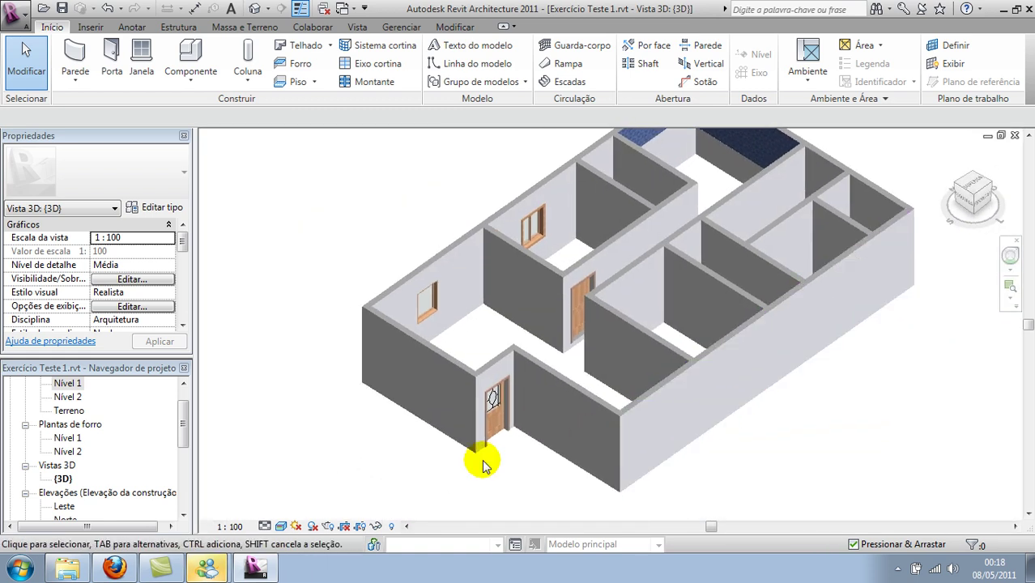
- Try Cores consistentes, then settle on the Linha oculta hidden-line style
click(280, 526)
click(288, 492)
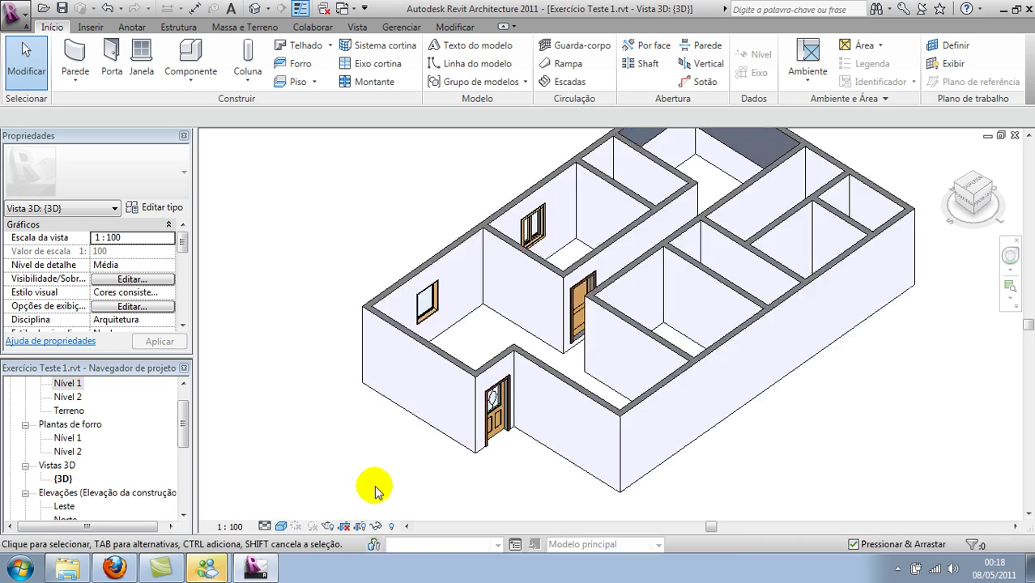
click(280, 526)
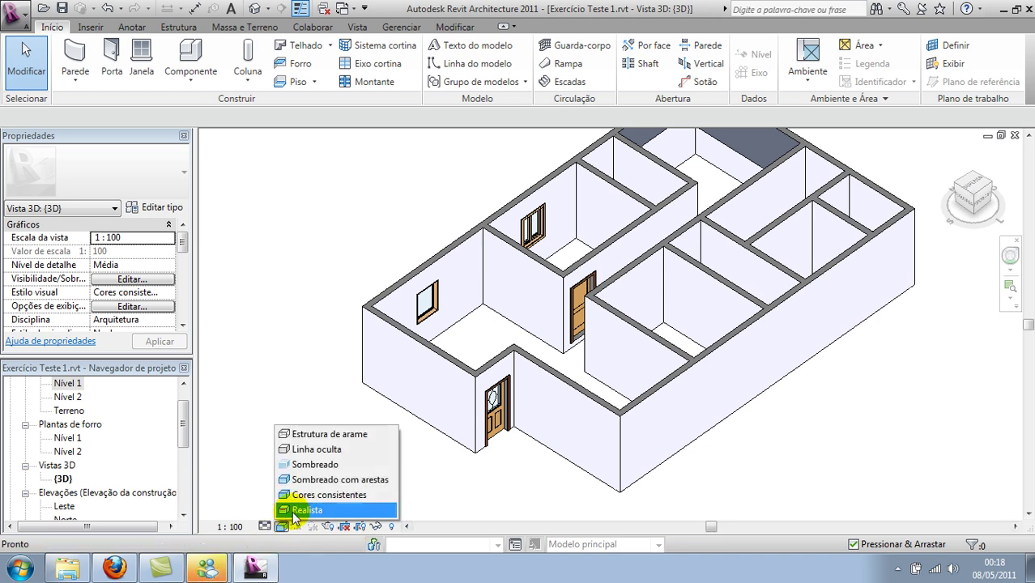
click(310, 450)
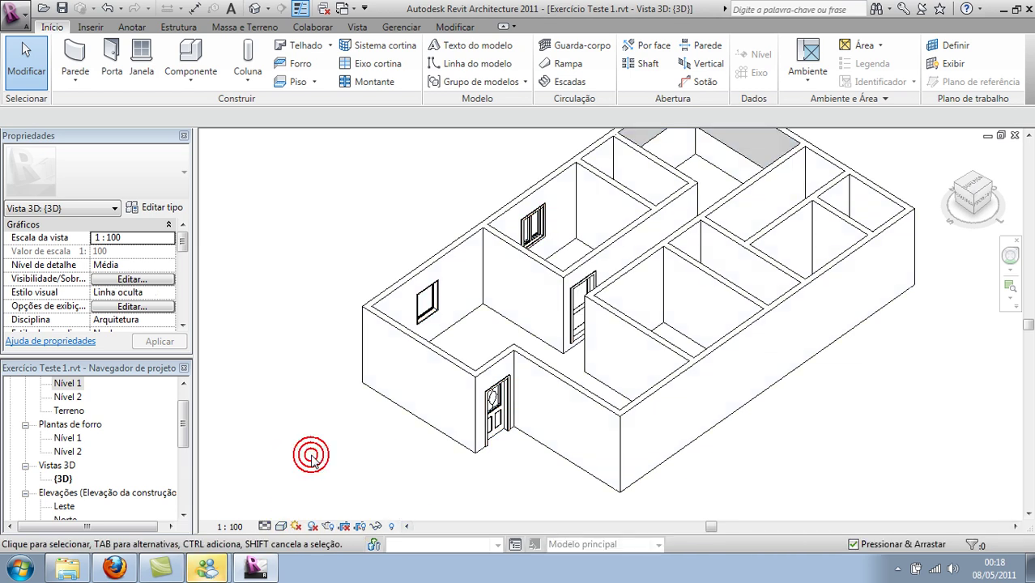
click(298, 527)
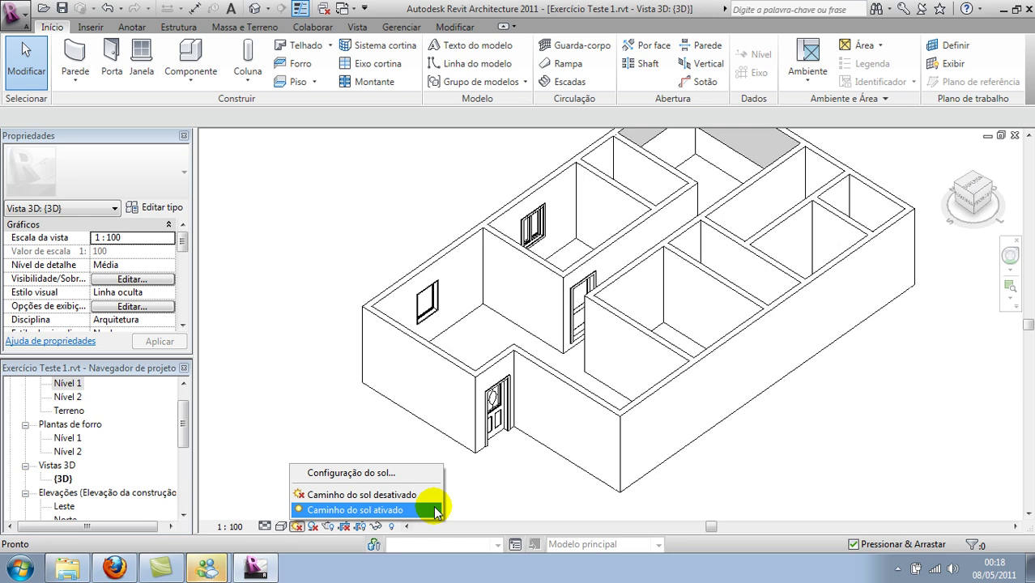
- Turn shadows on for the house, then orbit and zoom to view another side
click(499, 489)
click(314, 527)
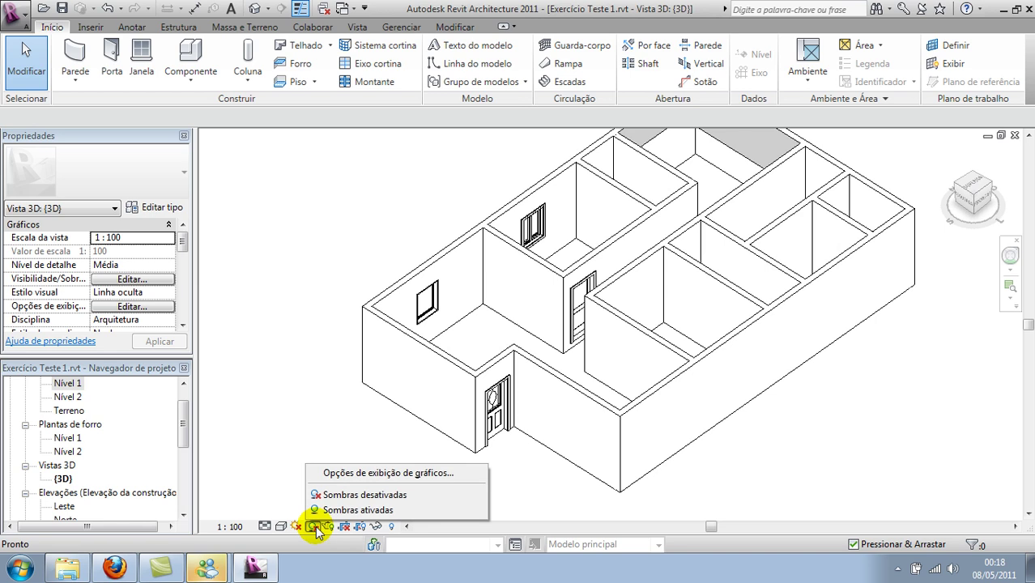
click(335, 512)
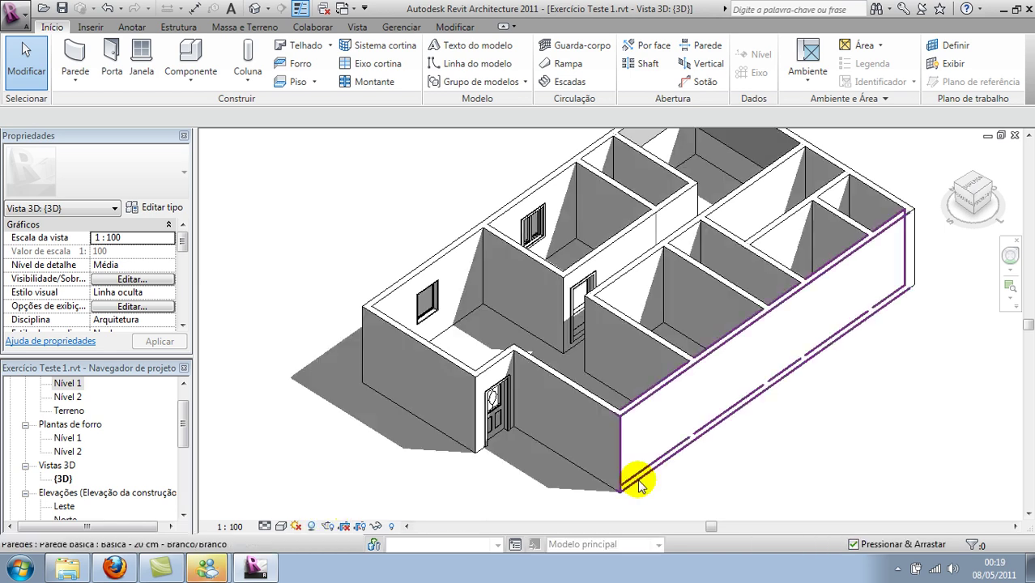
scroll(804, 357, down, 2)
mouse_move(735, 411)
shift+middle_down()
mouse_move(563, 423)
mouse_move(453, 393)
mouse_move(809, 370)
mouse_move(818, 405)
mouse_move(807, 395)
shift+middle_up()
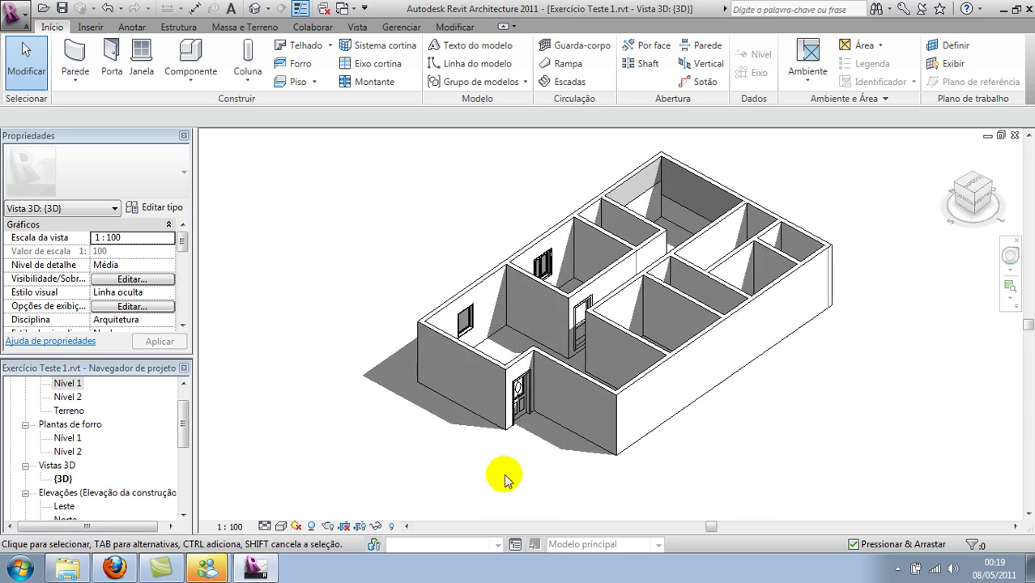
scroll(506, 480, up, 1)
scroll(498, 486, up, 1)
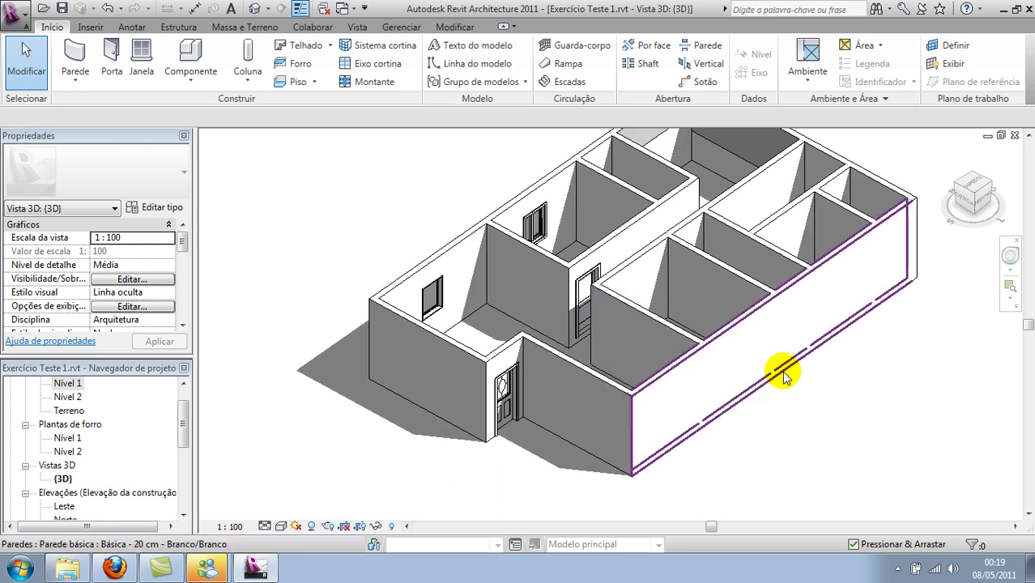
scroll(786, 389, up, 2)
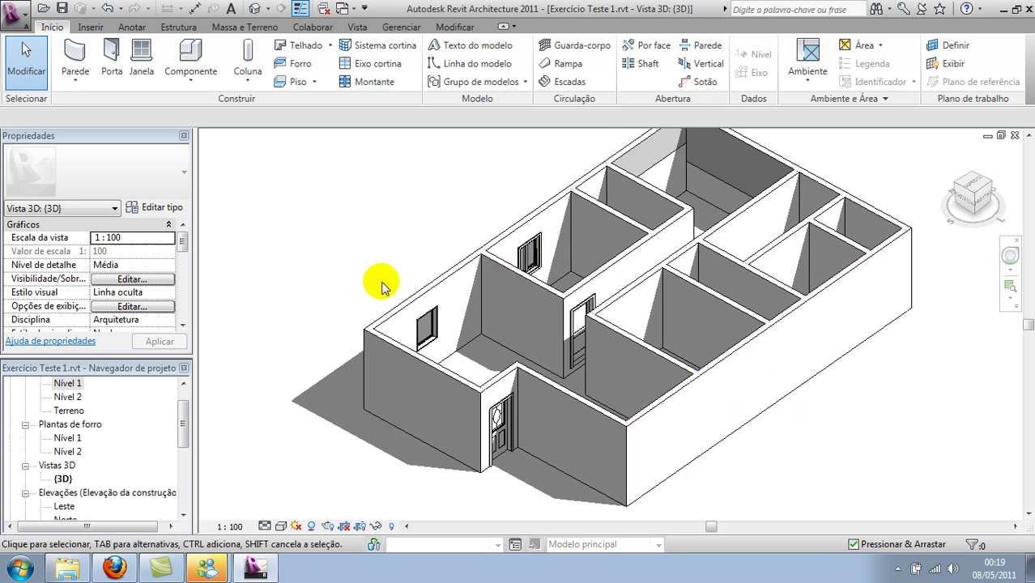
- Switch the shadows back off and bring up the Renderização rendering settings
click(312, 526)
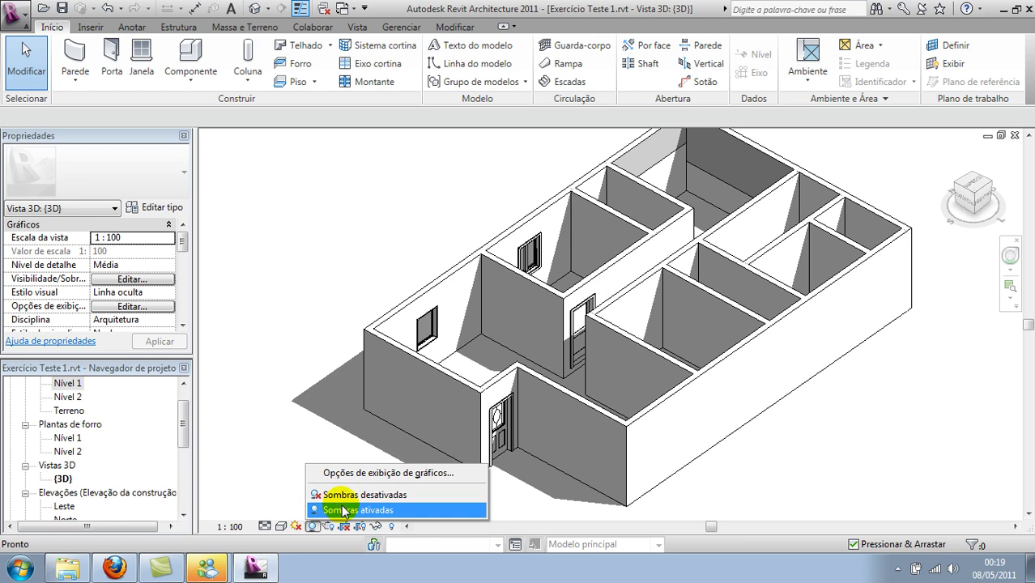
click(342, 508)
click(312, 527)
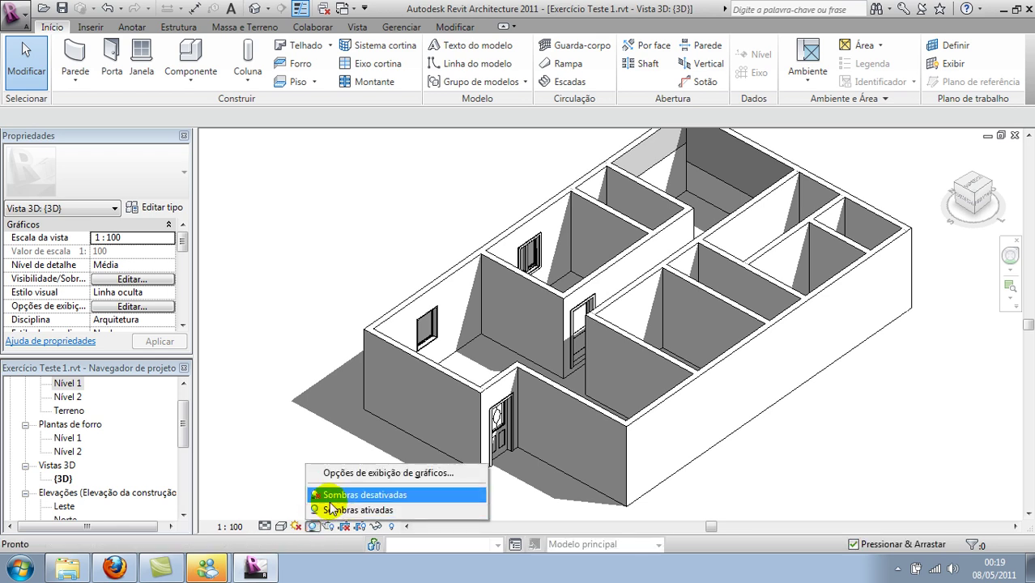
click(328, 494)
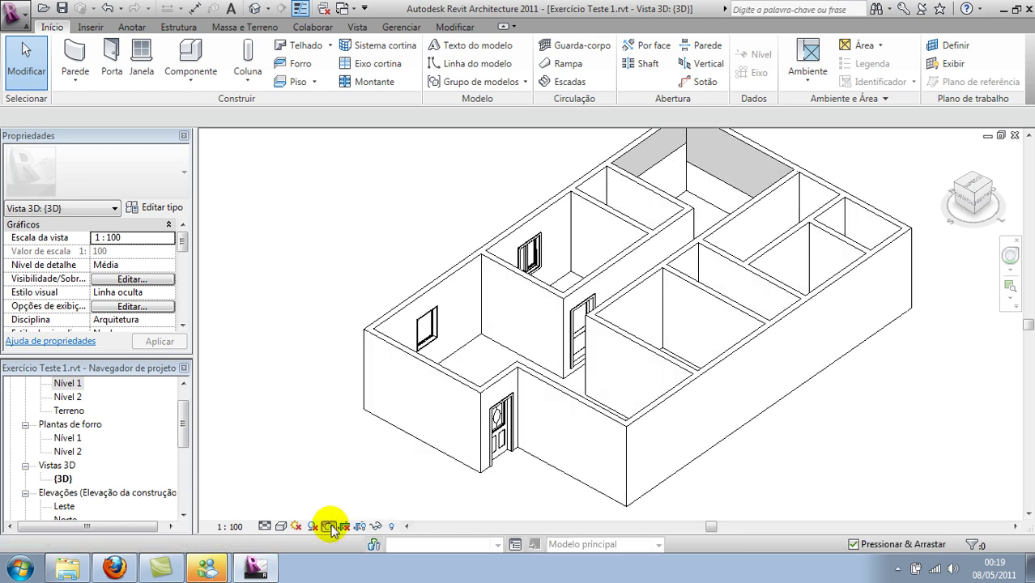
click(330, 527)
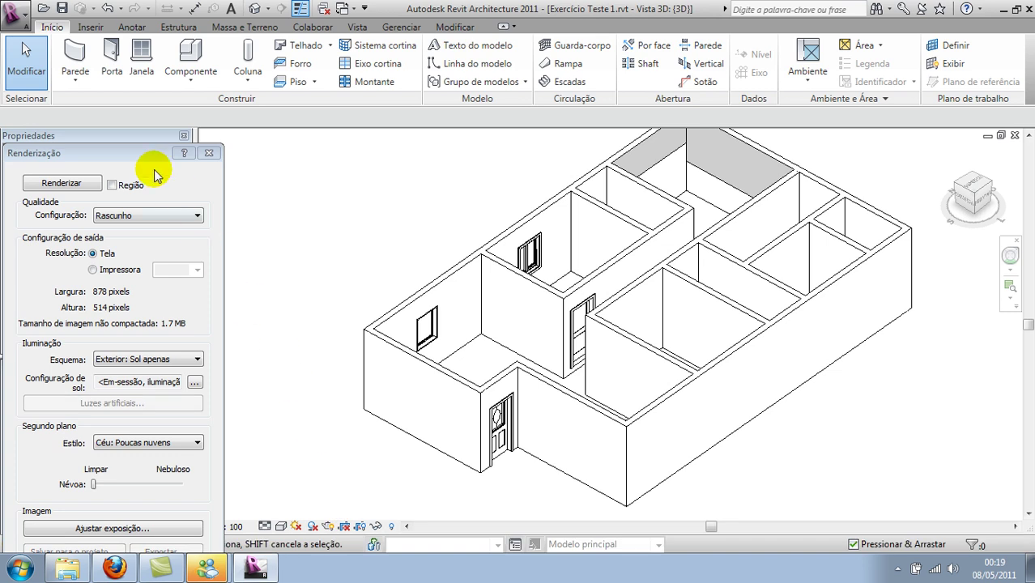
- Move the Renderização dialog aside, then close it
drag(140, 160, 190, 67)
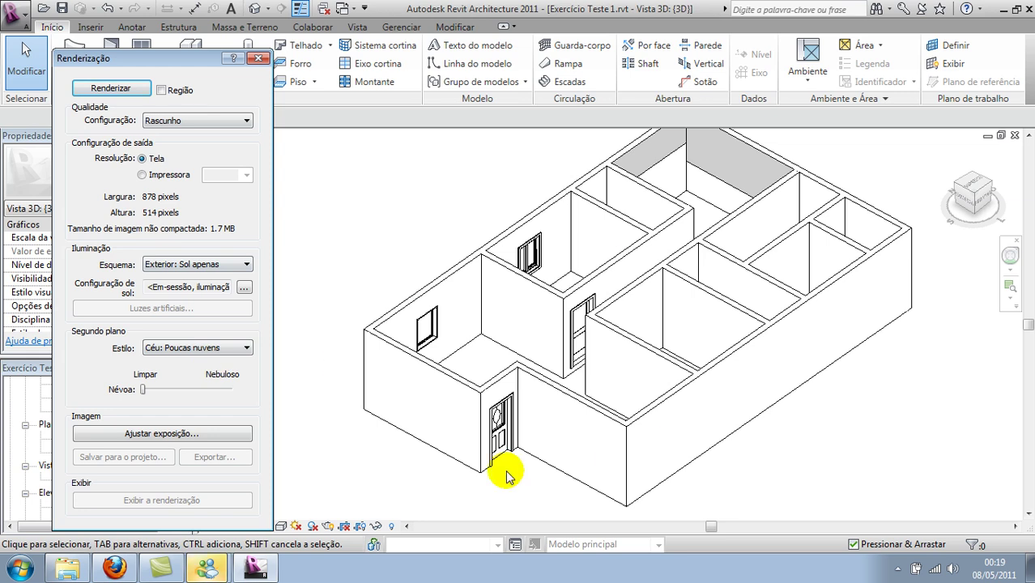
click(258, 59)
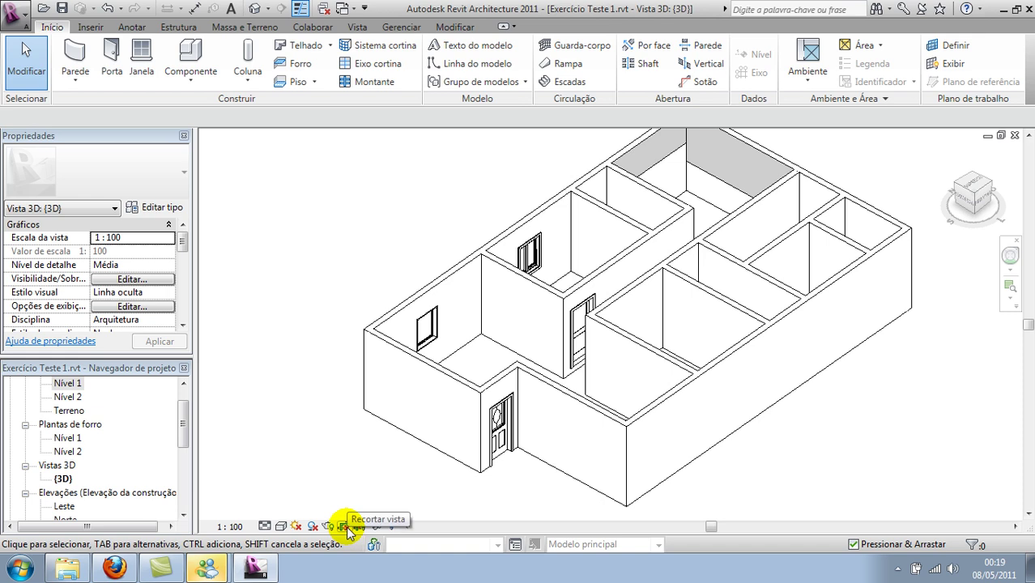
- Center the house, show its crop region, and pull the bottom, top and left edges inward
scroll(342, 446, down, 2)
middle_drag(342, 423, 340, 393)
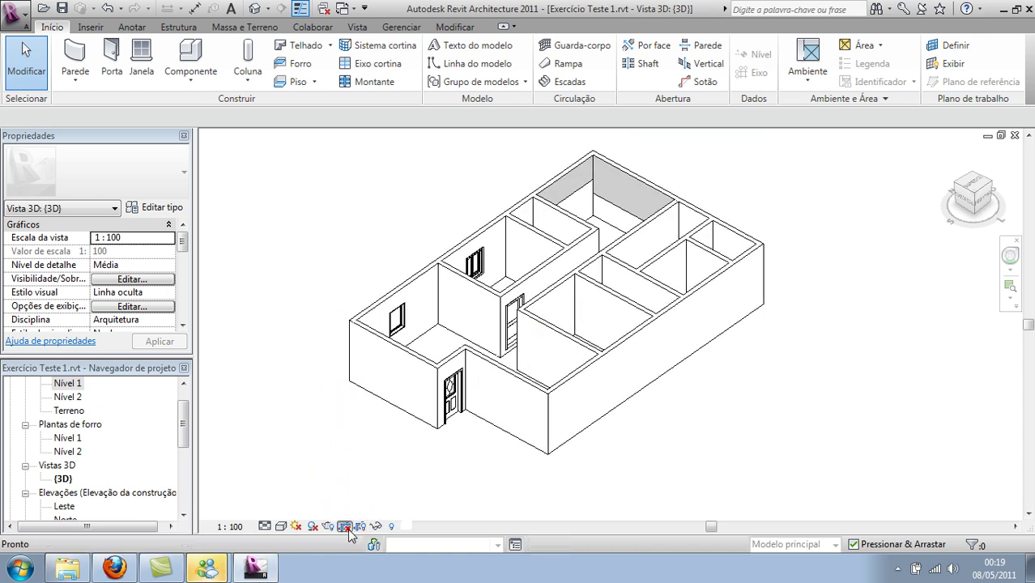
scroll(548, 456, down, 5)
middle_drag(545, 450, 570, 359)
scroll(551, 379, up, 3)
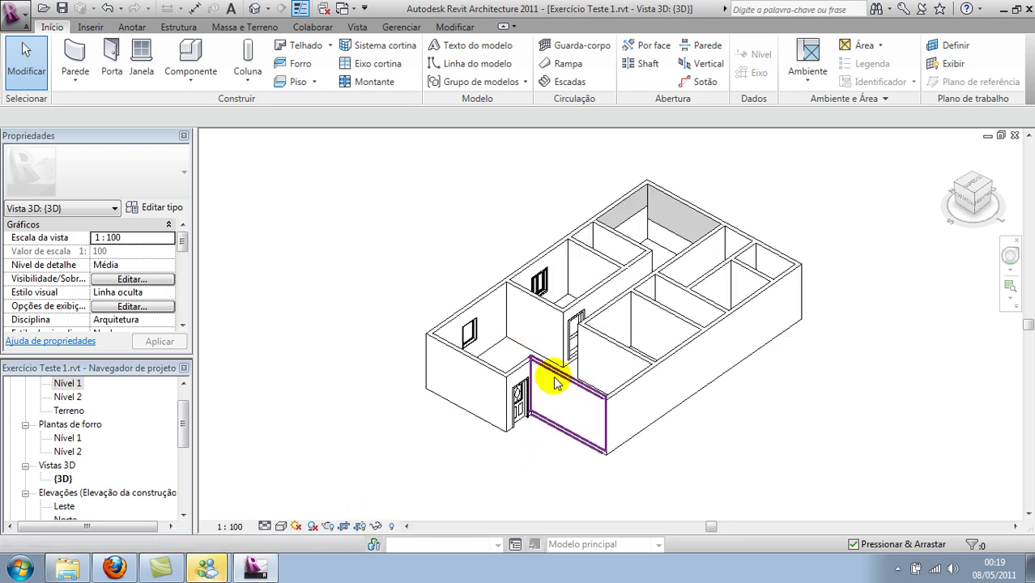
click(361, 526)
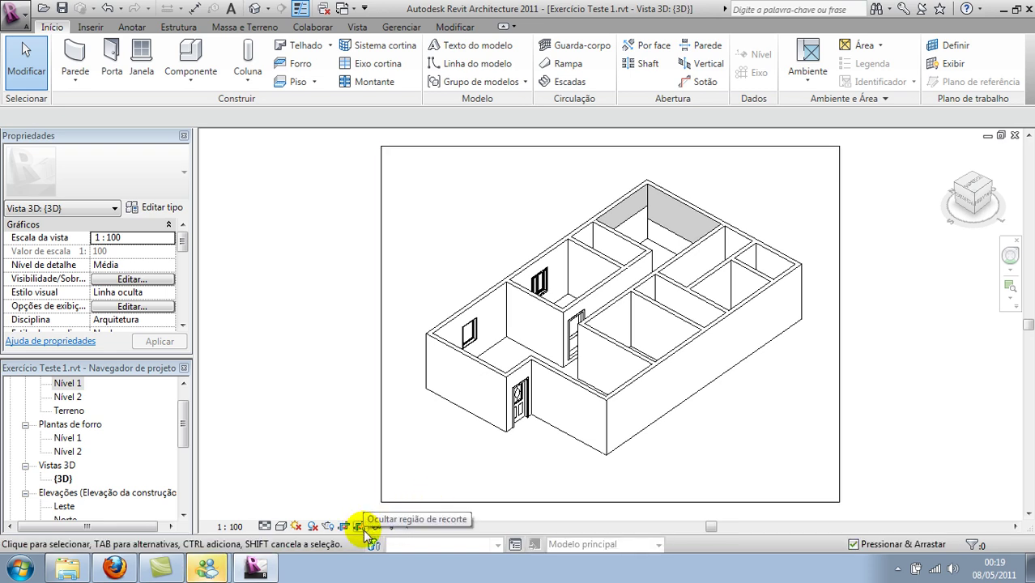
click(442, 503)
drag(609, 502, 647, 352)
drag(612, 151, 614, 217)
drag(381, 284, 480, 277)
click(376, 273)
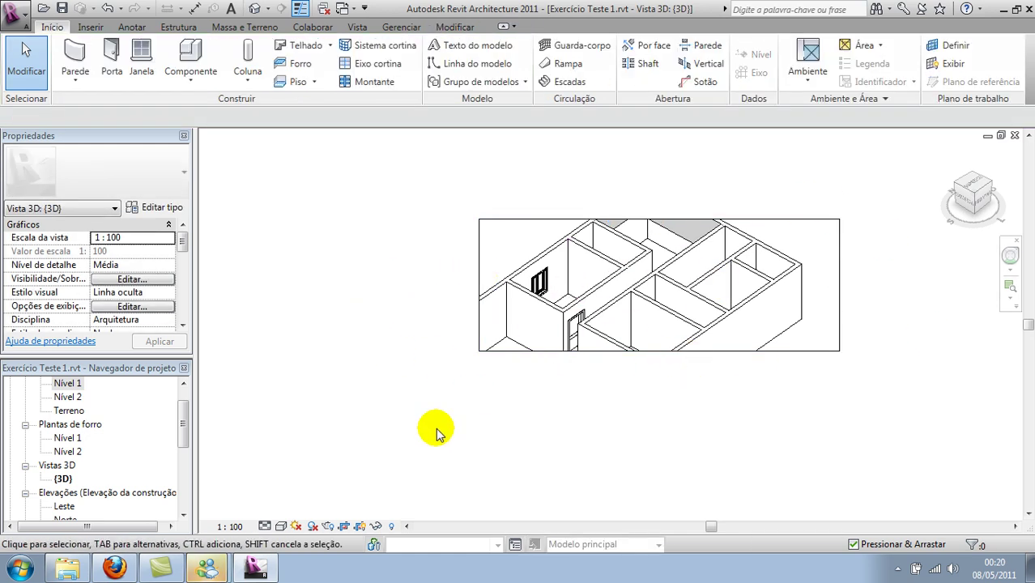
- Apply Don't Crop View and hide the crop region so the whole house shows
click(361, 526)
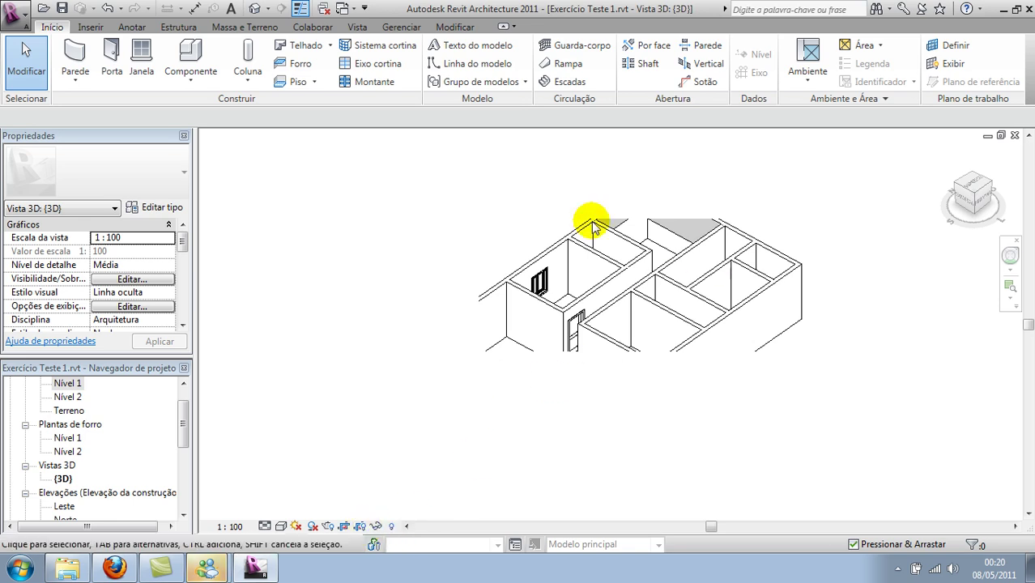
click(570, 351)
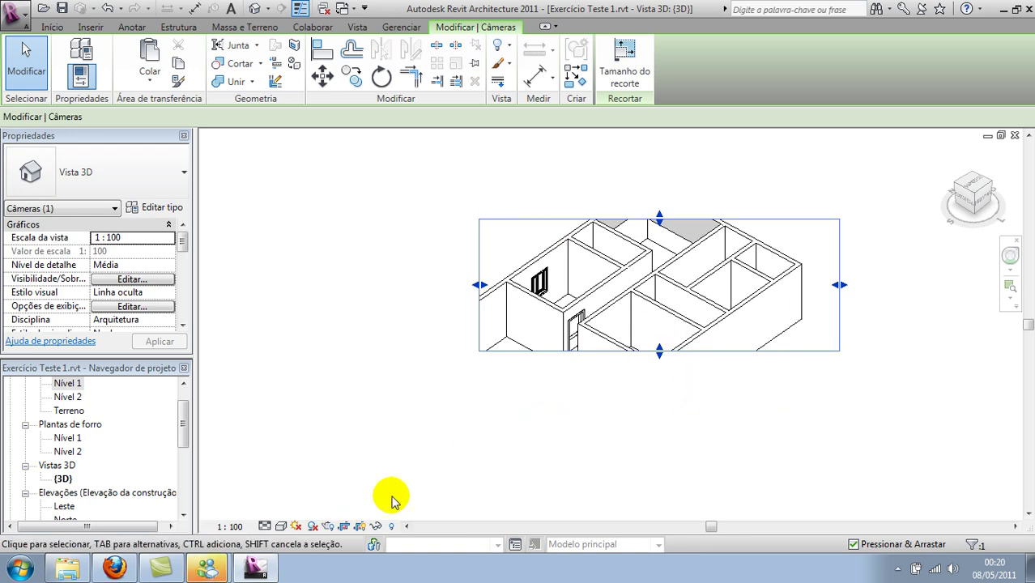
click(347, 527)
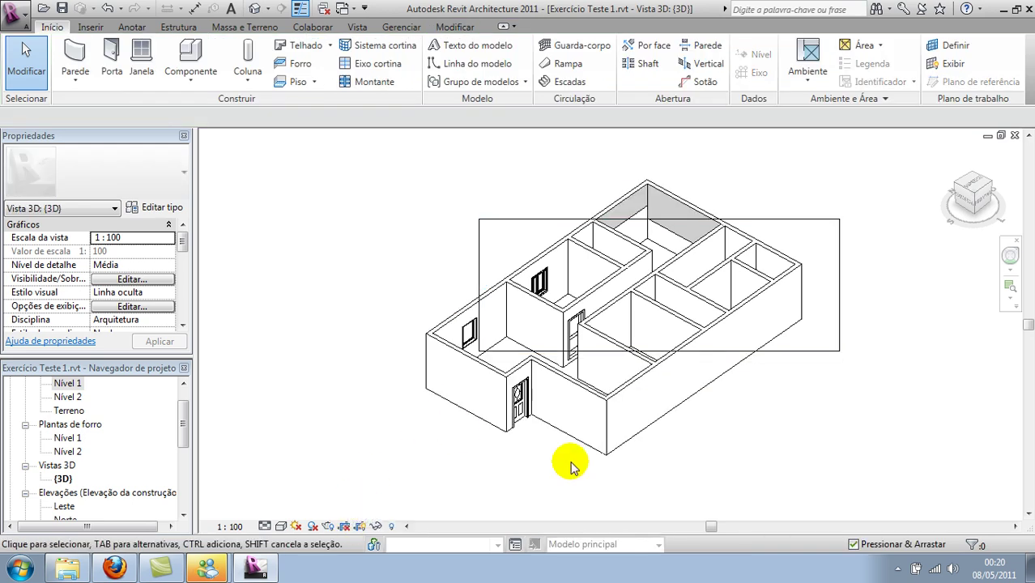
click(361, 527)
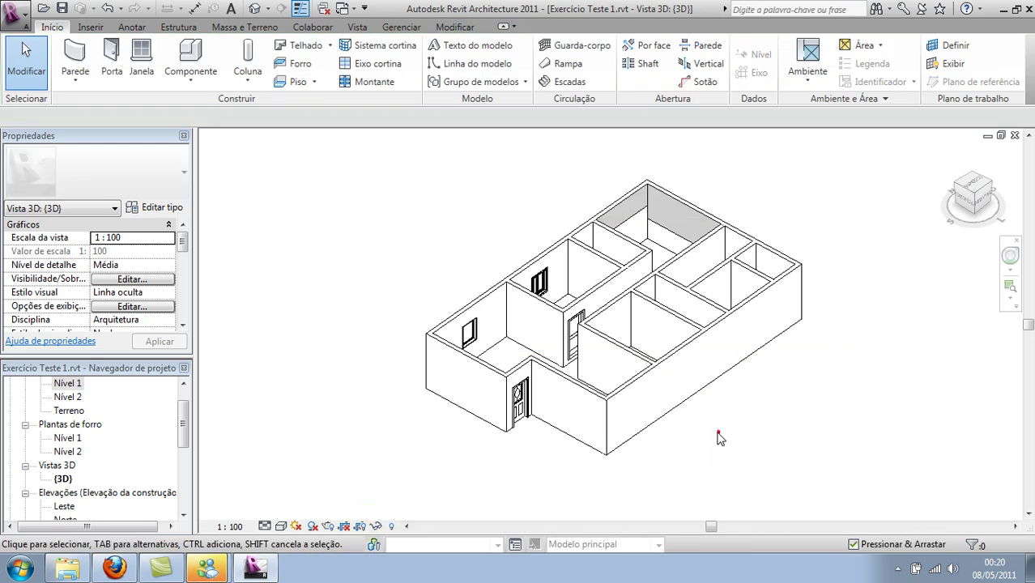
middle_drag(410, 476, 388, 458)
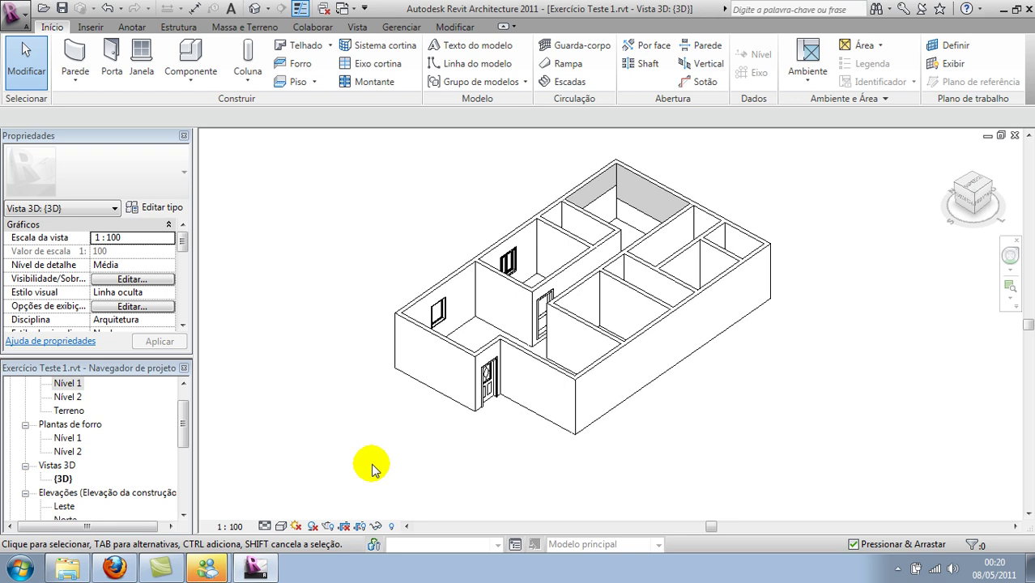
click(376, 527)
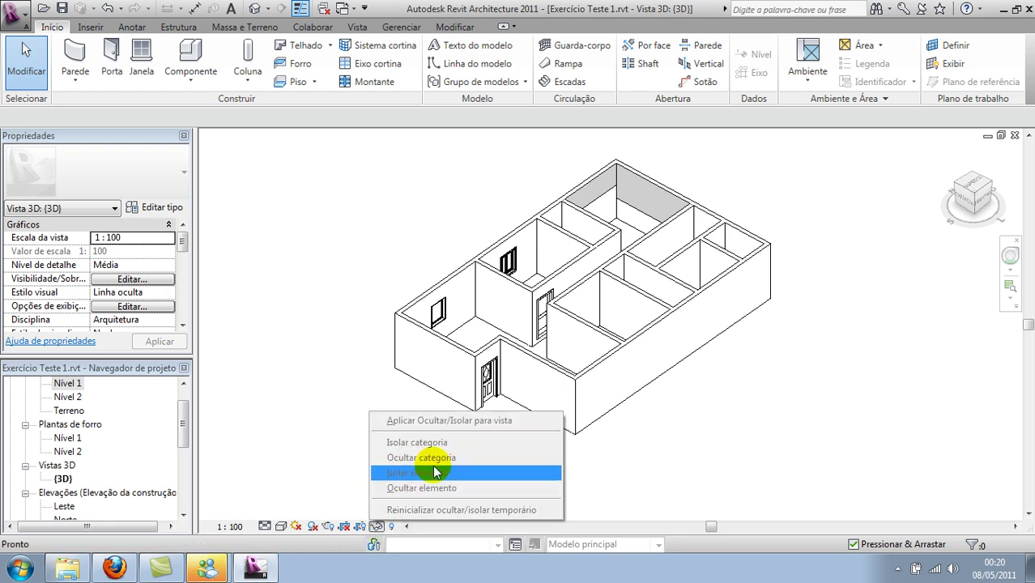
- Zoom into the house, select the long interior wall crossing its middle, and delete it
click(307, 412)
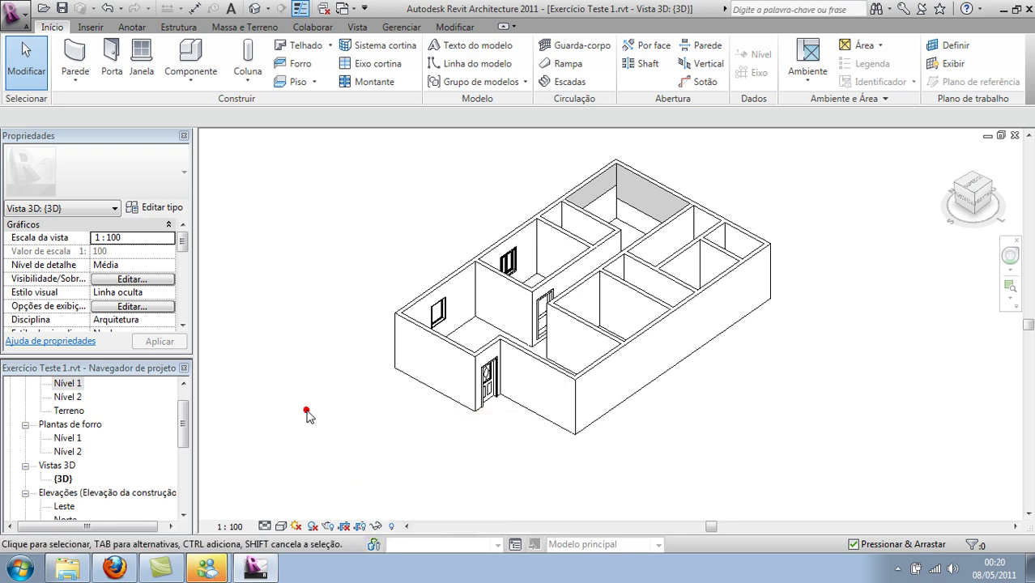
scroll(439, 456, up, 2)
scroll(428, 446, up, 3)
scroll(439, 451, up, 1)
mouse_move(439, 451)
middle_down()
mouse_move(359, 478)
mouse_move(462, 438)
middle_up()
scroll(359, 478, down, 1)
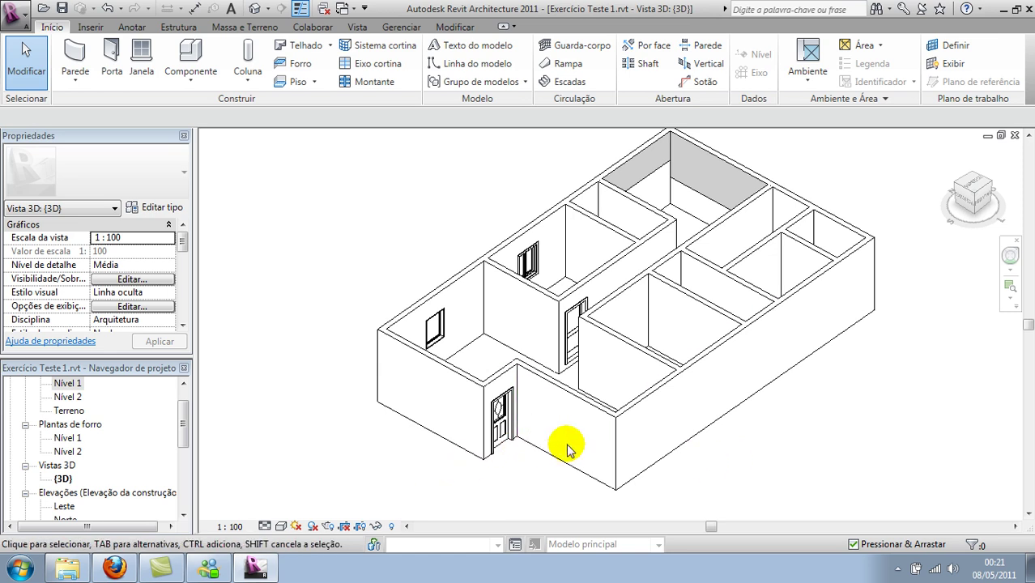
click(569, 466)
click(730, 485)
scroll(805, 369, up, 2)
middle_drag(806, 369, 670, 312)
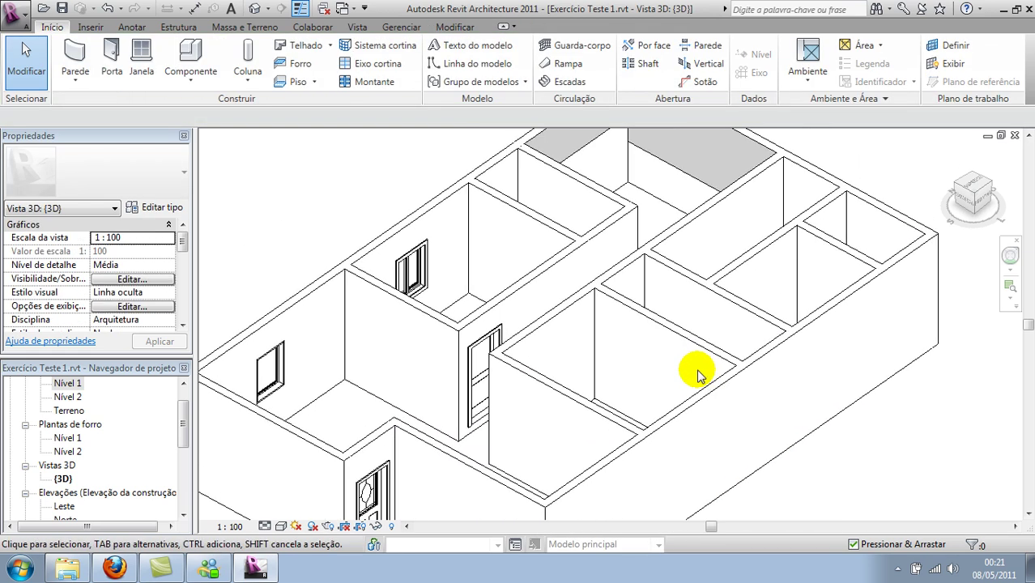
scroll(693, 365, down, 2)
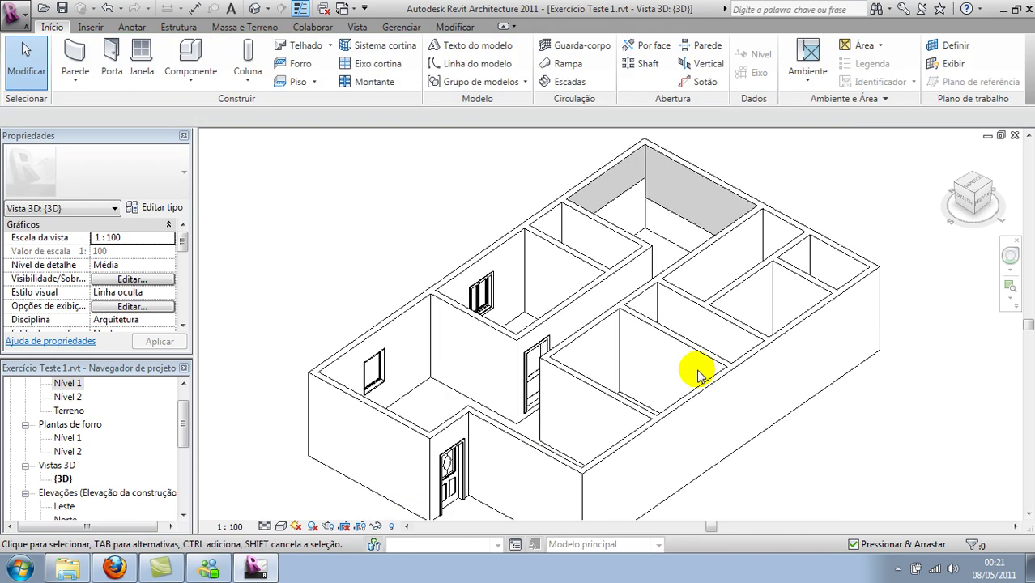
click(629, 339)
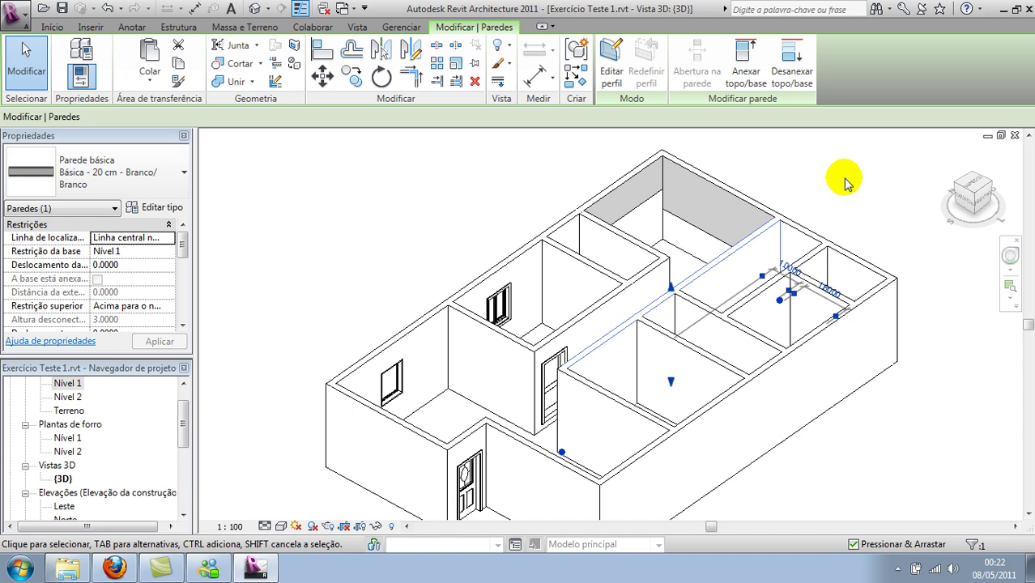
key(Delete)
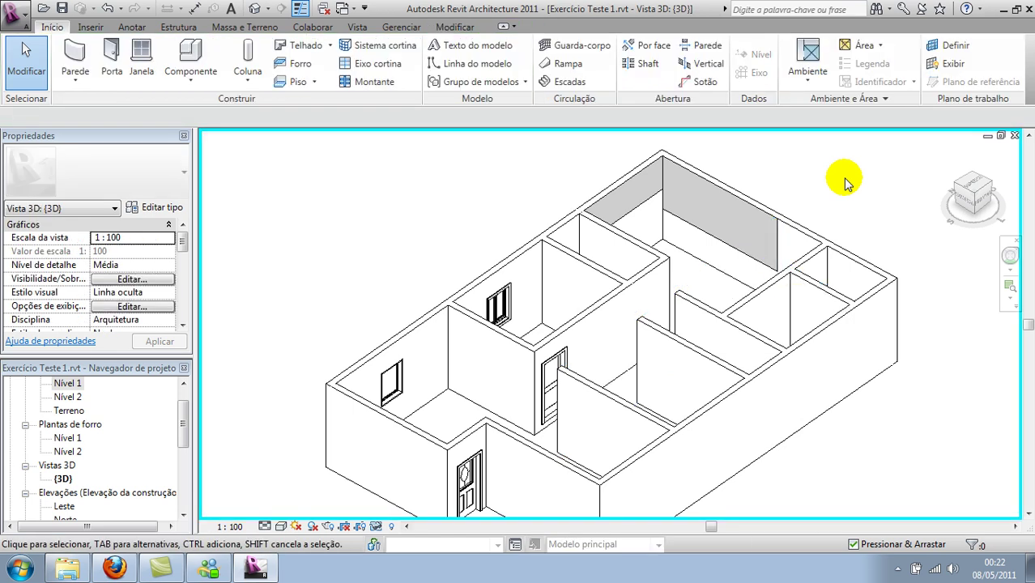
- Orbit the shaded house around to a new viewing angle
scroll(834, 188, down, 3)
mouse_move(827, 180)
shift+middle_down()
mouse_move(423, 231)
mouse_move(762, 214)
shift+middle_up()
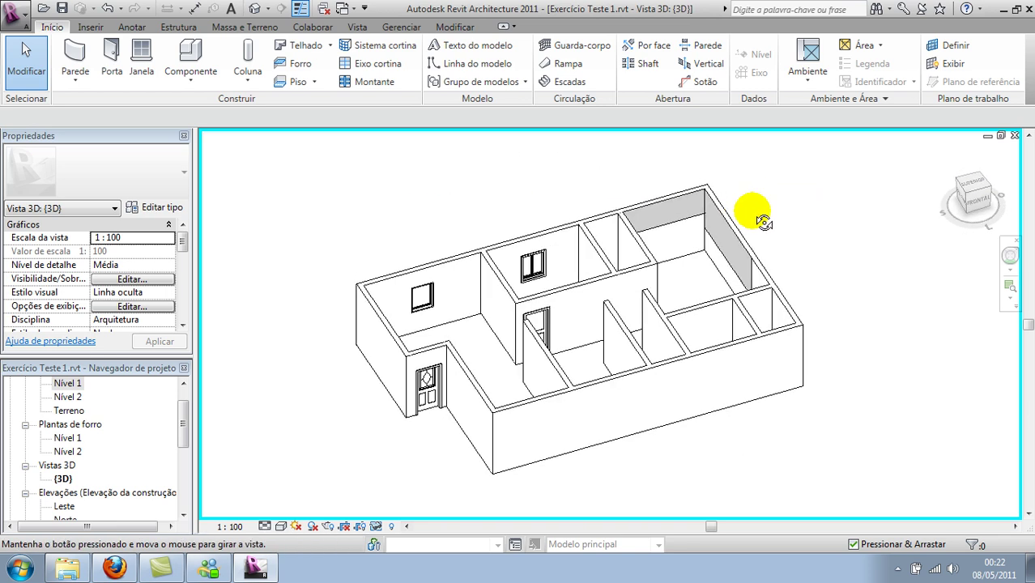
mouse_move(591, 251)
shift+middle_down()
mouse_move(532, 211)
mouse_move(654, 293)
mouse_move(737, 265)
mouse_move(652, 296)
mouse_move(551, 247)
mouse_move(529, 220)
shift+middle_up()
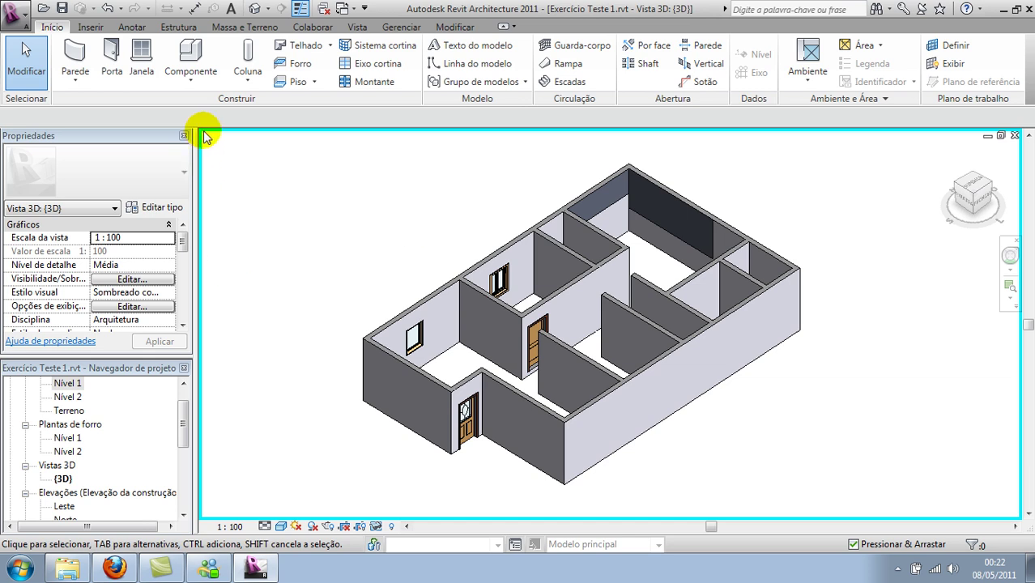
click(377, 527)
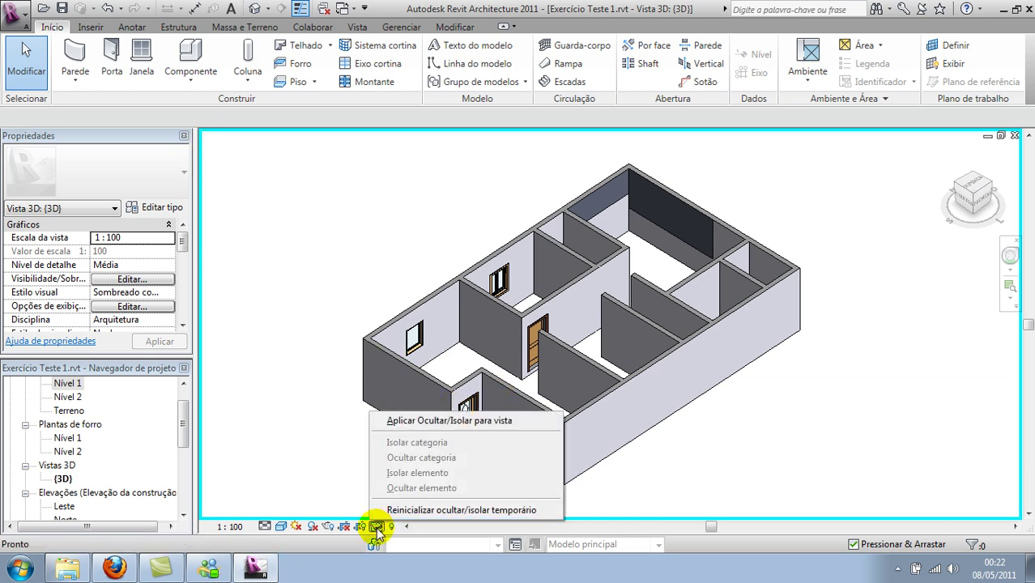
- Toggle Reveal Hidden Elements on and off, then orbit and zoom toward the front door
click(296, 397)
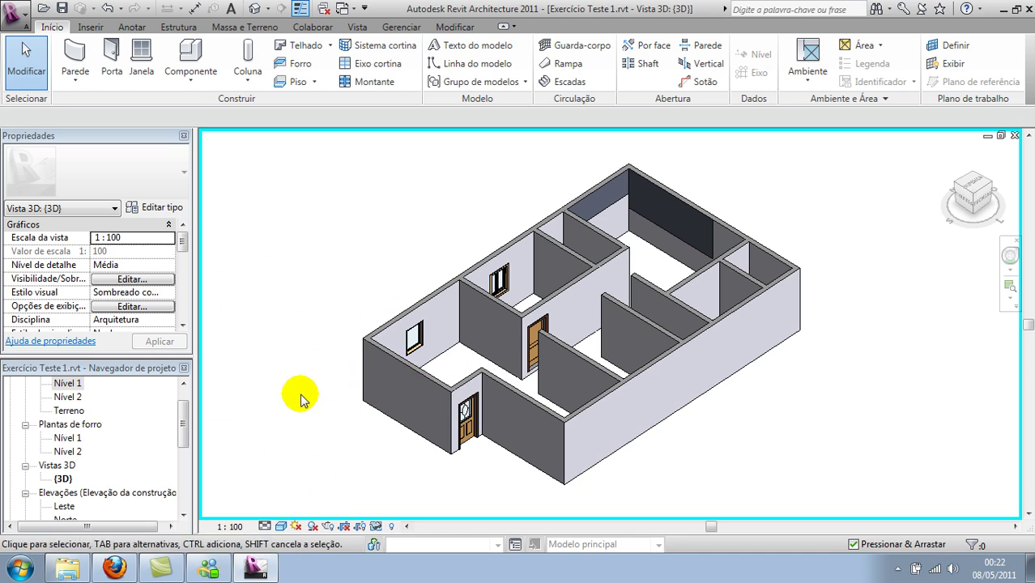
click(392, 527)
mouse_move(624, 300)
shift+middle_down()
mouse_move(693, 318)
mouse_move(823, 304)
mouse_move(702, 305)
mouse_move(761, 301)
shift+middle_up()
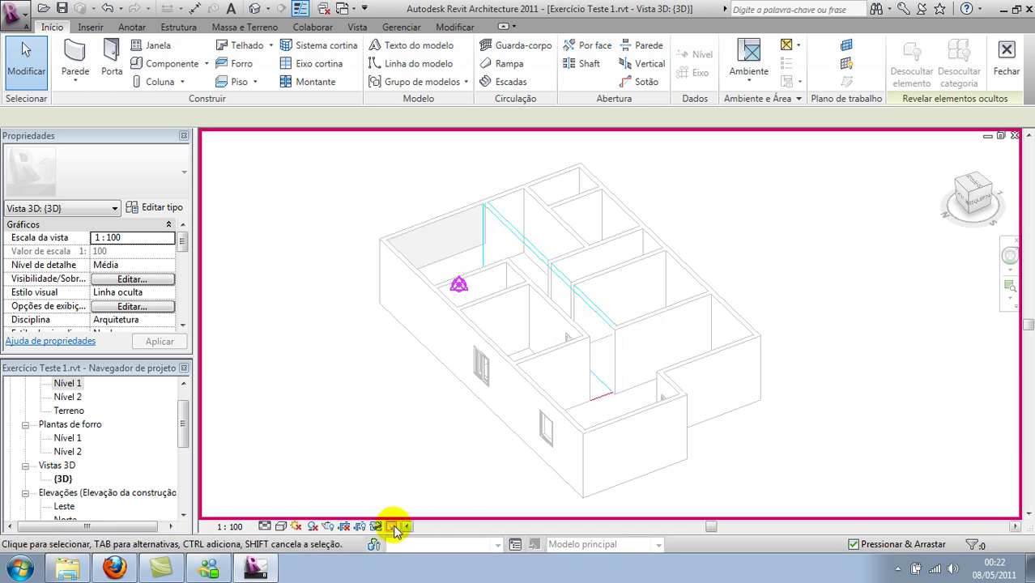
click(392, 526)
mouse_move(478, 450)
shift+middle_down()
mouse_move(369, 417)
mouse_move(282, 412)
mouse_move(328, 456)
mouse_move(478, 481)
mouse_move(527, 430)
mouse_move(494, 429)
shift+middle_up()
scroll(741, 459, up, 2)
scroll(695, 446, up, 2)
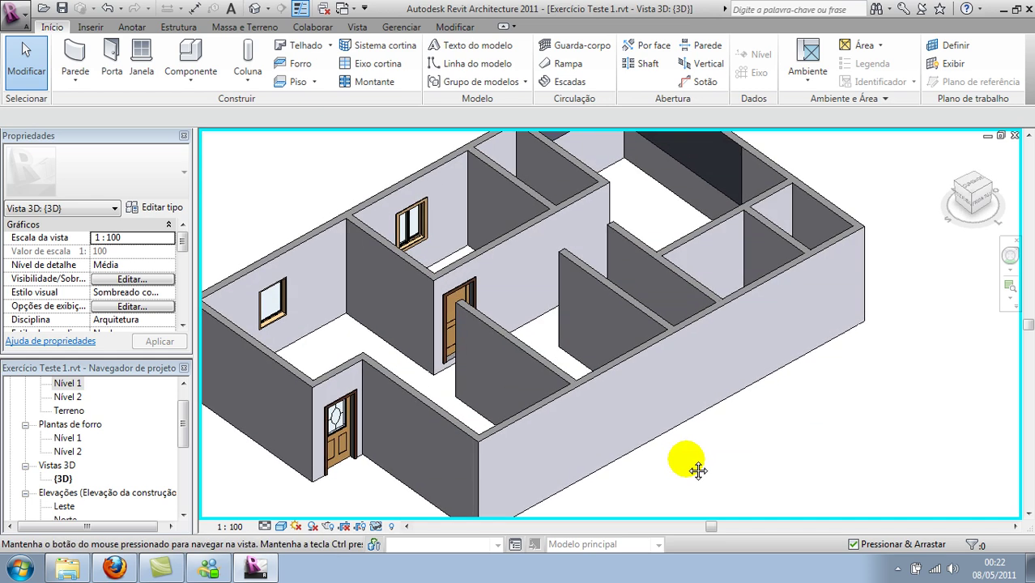
- Temporarily hide the wall beside the front door in the 3D view
click(426, 404)
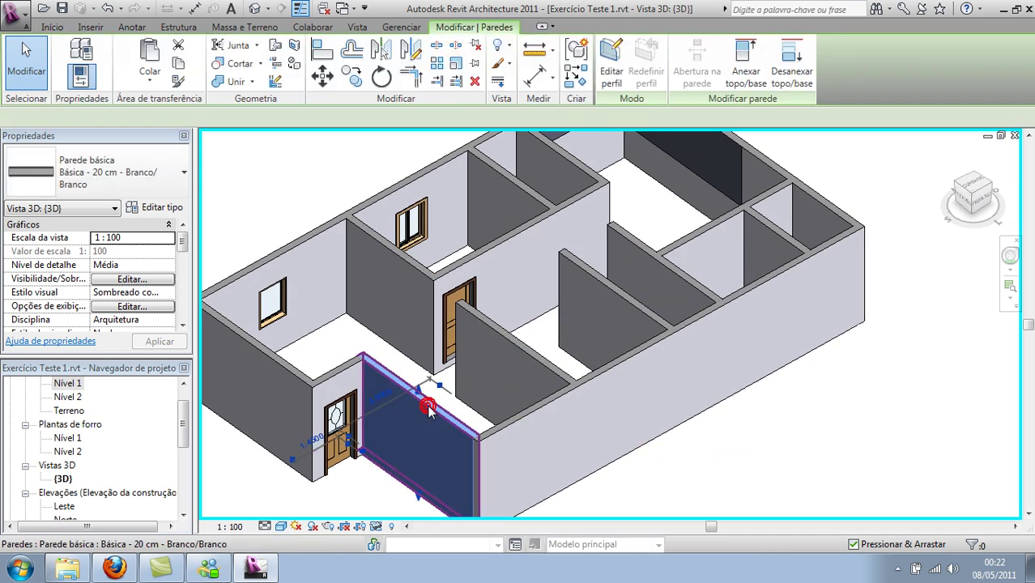
click(376, 526)
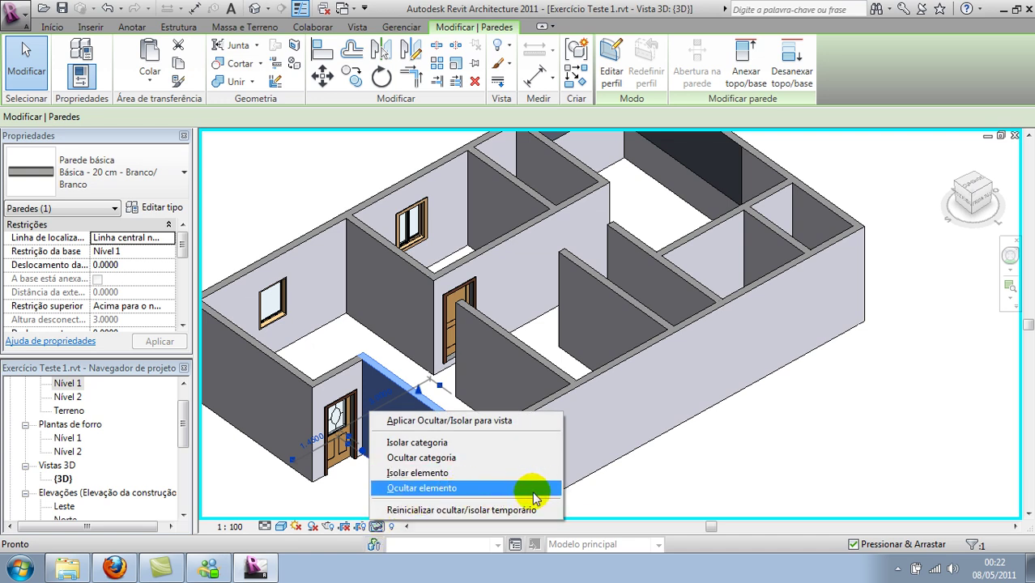
click(489, 497)
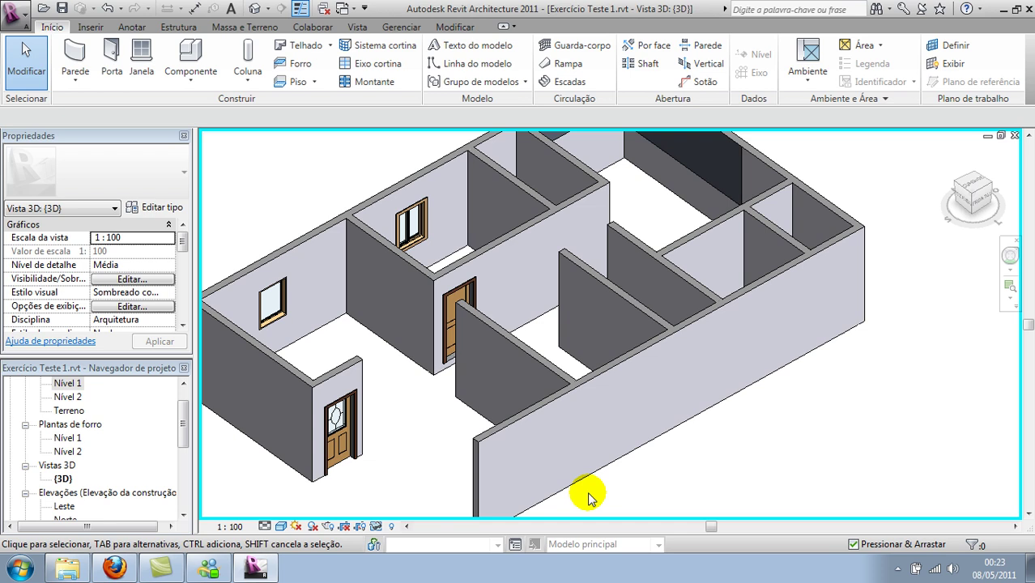
- Temporarily hide the whole Walls category with VH, leaving only doors and windows
scroll(589, 496, down, 3)
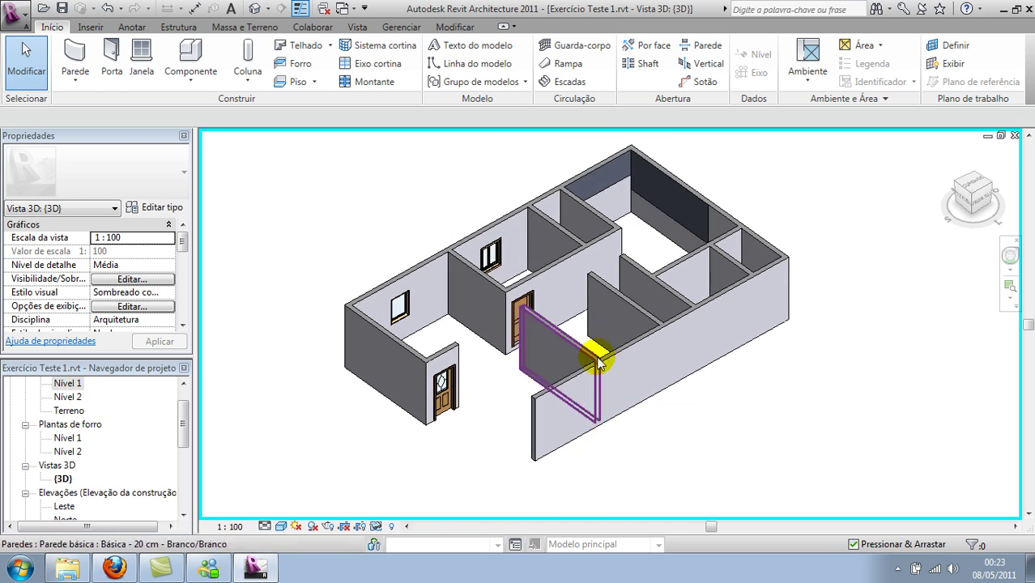
click(584, 346)
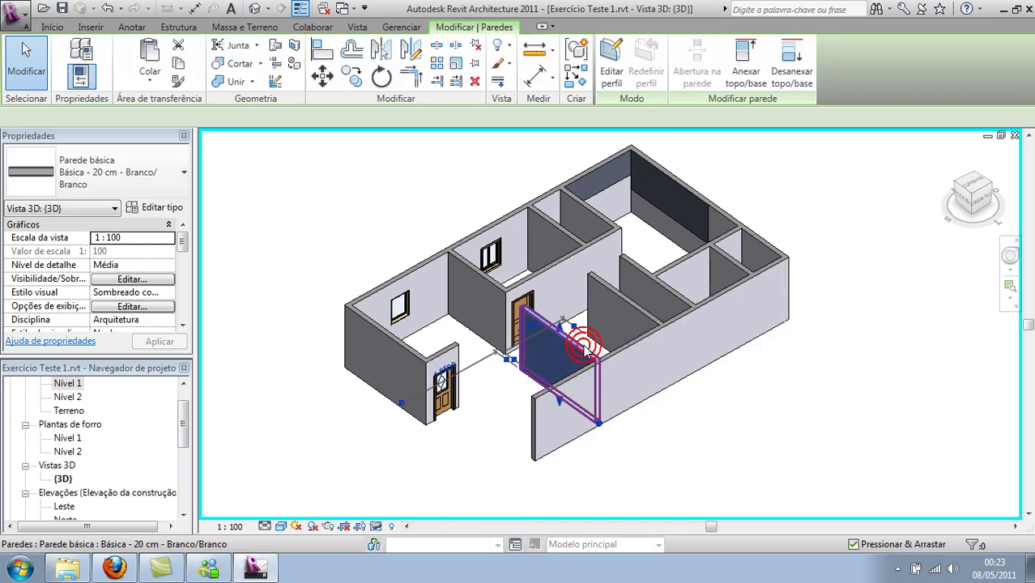
key(v)
key(h)
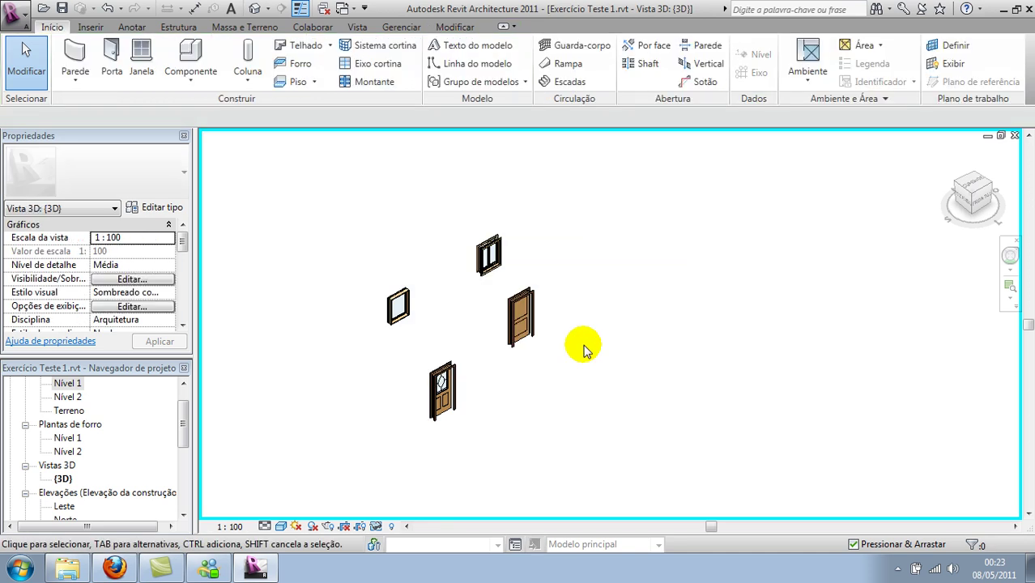
click(374, 528)
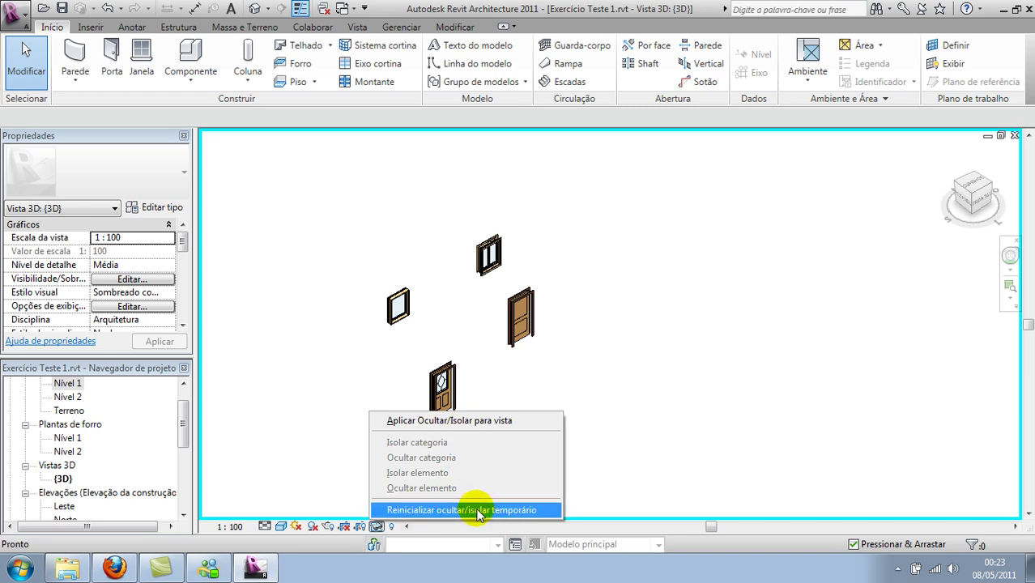
- Reset the temporary hide to restore the walls, delete the front door, and inspect the left-wall window
click(478, 512)
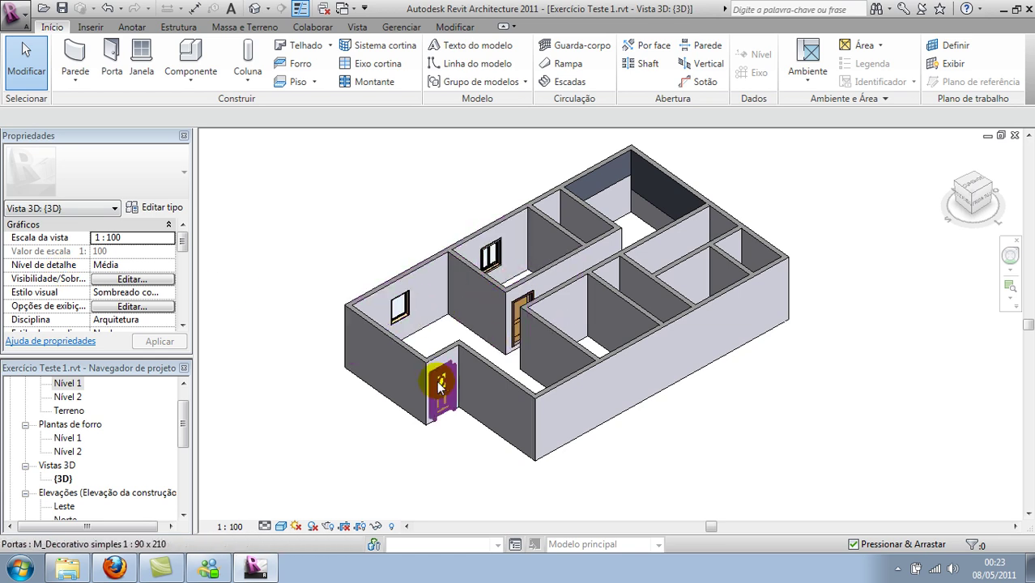
click(472, 389)
key(Delete)
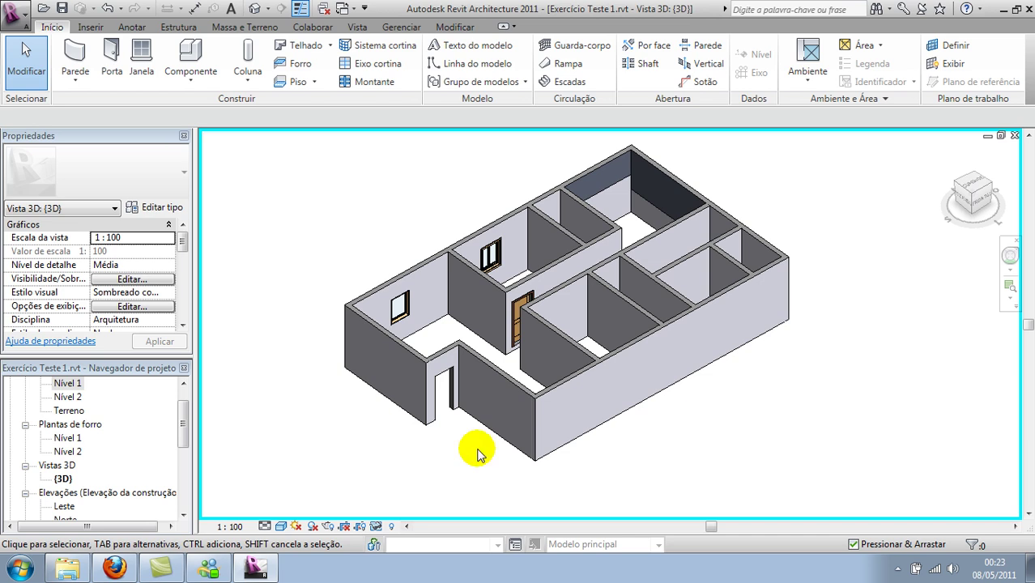
click(403, 319)
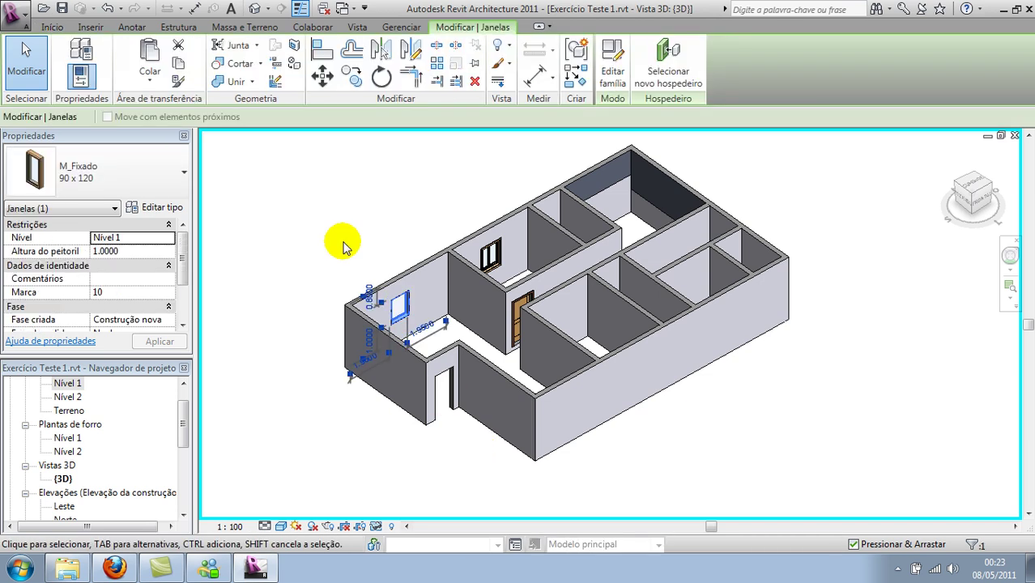
click(344, 247)
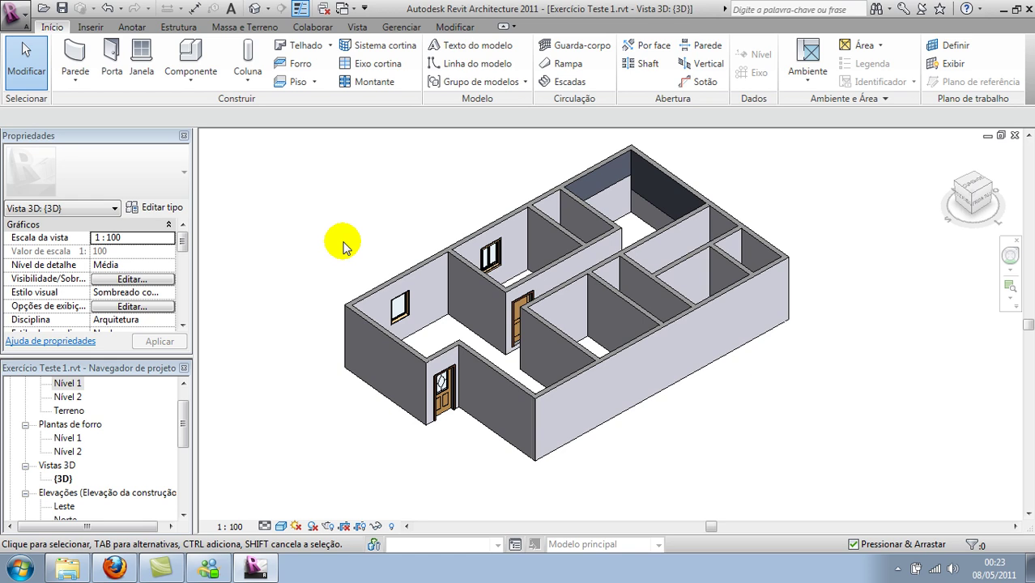
- Pan and orbit to look down on the house, then pick the Nível 1 floor plan
mouse_move(344, 247)
middle_down()
mouse_move(366, 259)
mouse_move(357, 223)
middle_up()
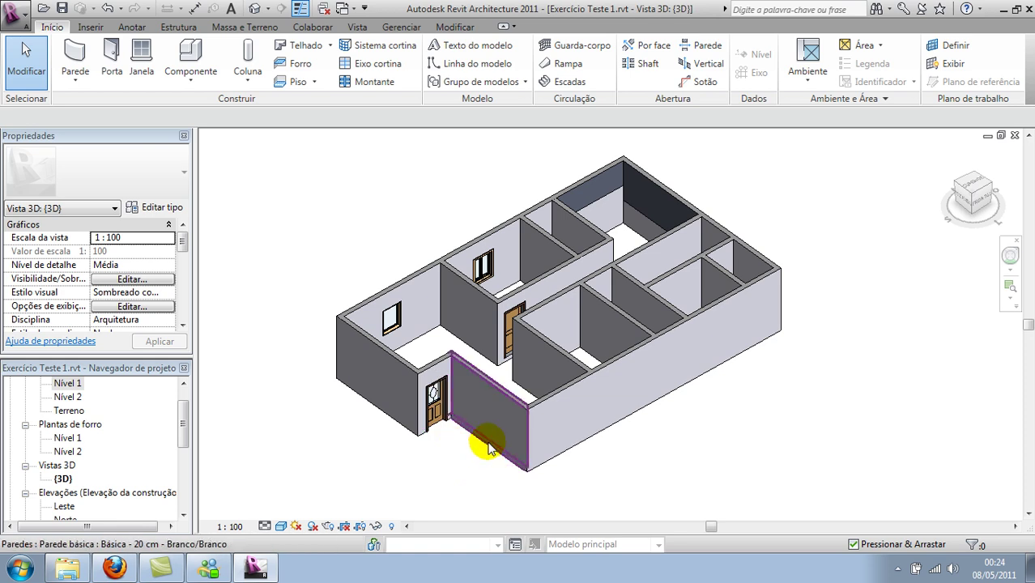
mouse_move(469, 418)
shift+middle_down()
mouse_move(597, 429)
mouse_move(534, 486)
mouse_move(504, 462)
shift+middle_up()
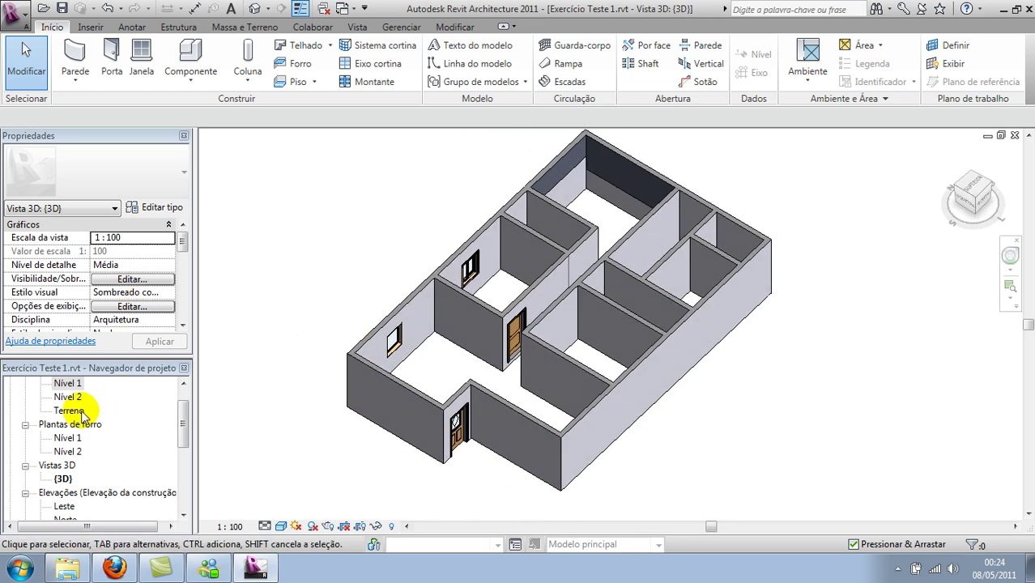
click(183, 393)
- Open the Nível 1 floor plan and zoom and pan it to the centre of the window
double_click(72, 411)
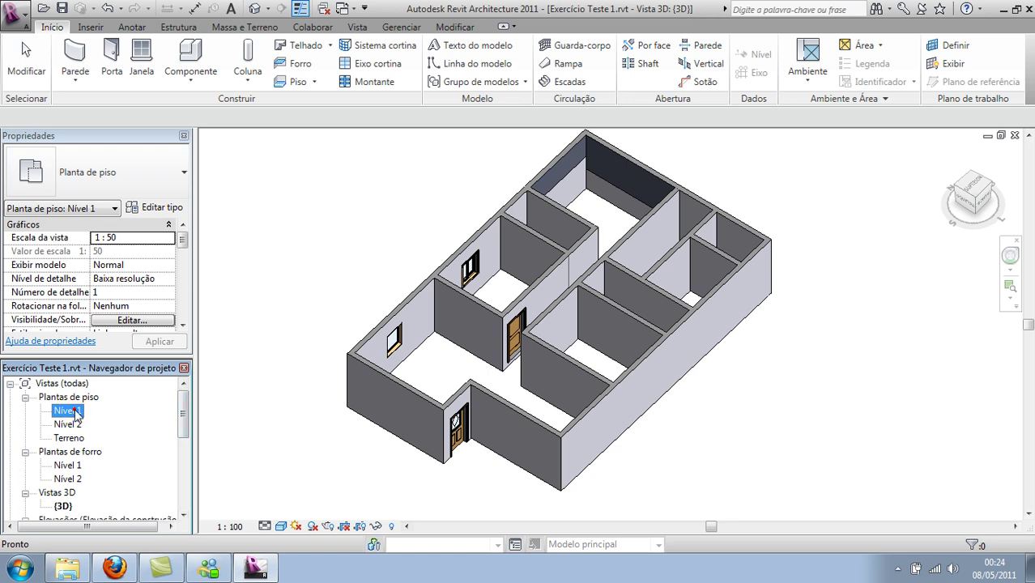
scroll(490, 397, down, 3)
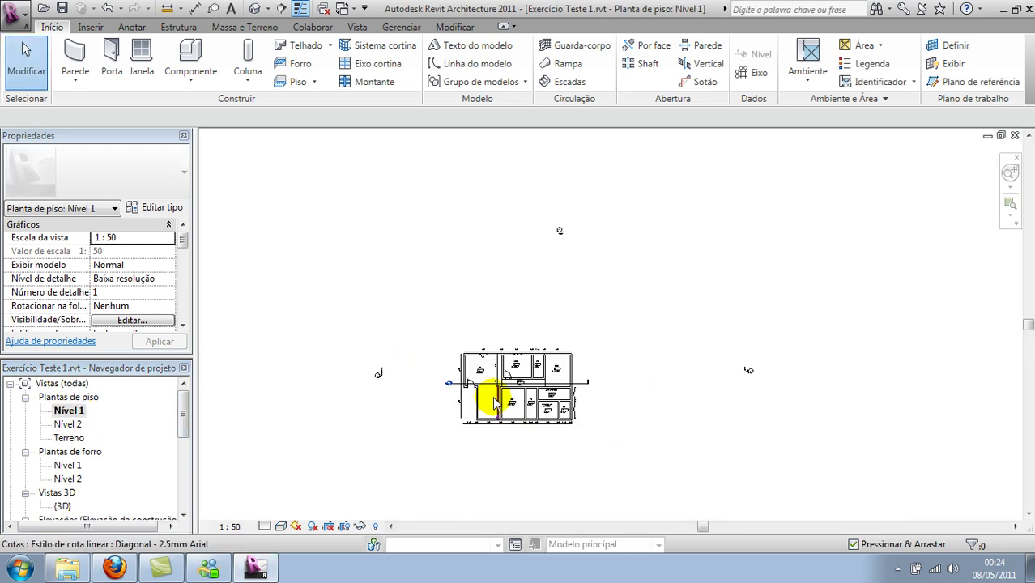
scroll(567, 429, up, 4)
scroll(519, 333, up, 2)
scroll(520, 340, up, 2)
scroll(520, 339, down, 2)
scroll(520, 337, down, 3)
scroll(496, 285, down, 3)
scroll(583, 397, down, 2)
middle_drag(555, 393, 580, 405)
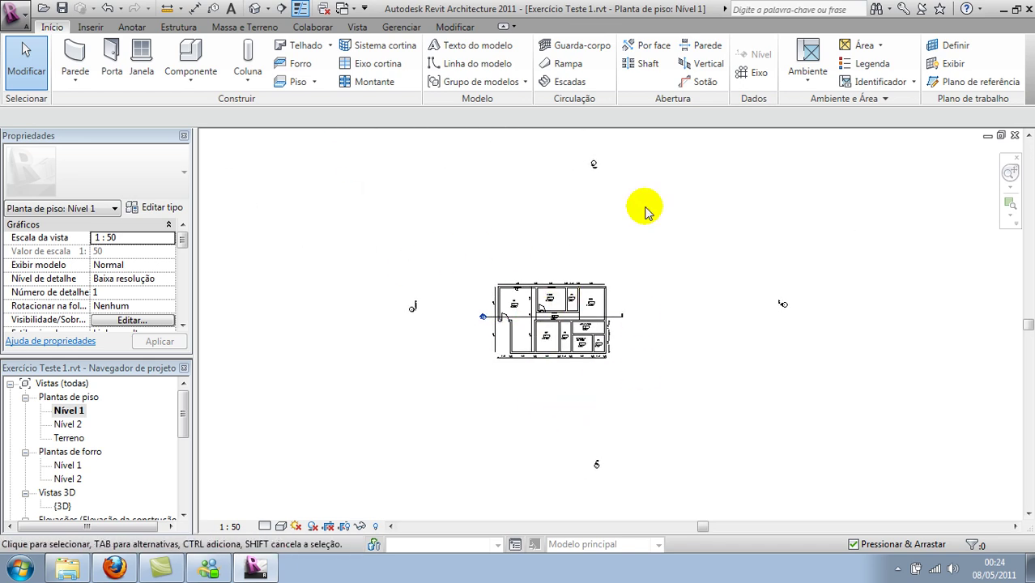
scroll(590, 170, up, 2)
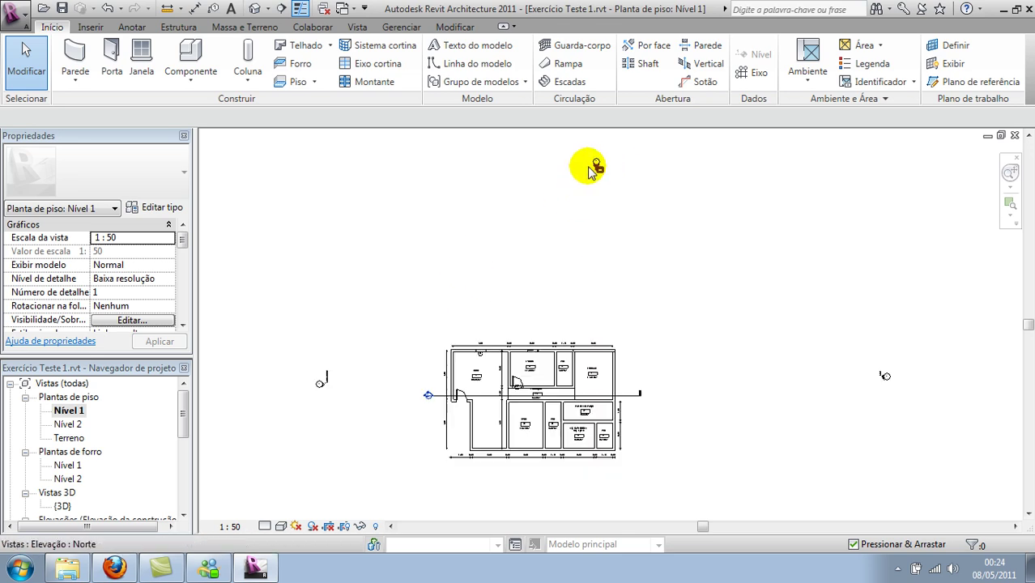
scroll(599, 166, up, 3)
scroll(617, 159, down, 3)
scroll(548, 196, down, 2)
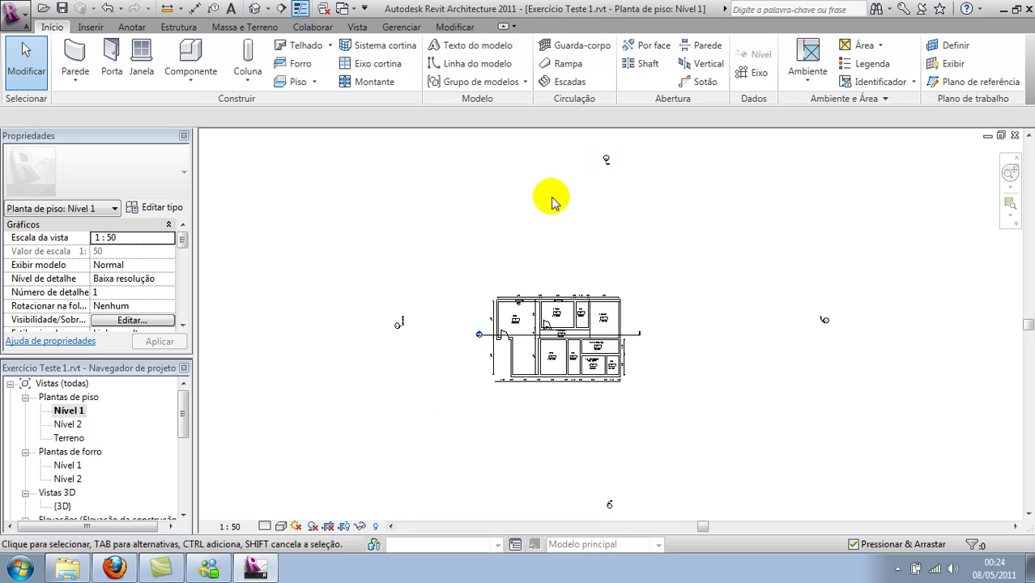
- Window-select two elements left of the plan, deselect them, and zoom in on the rooms
drag(497, 369, 492, 370)
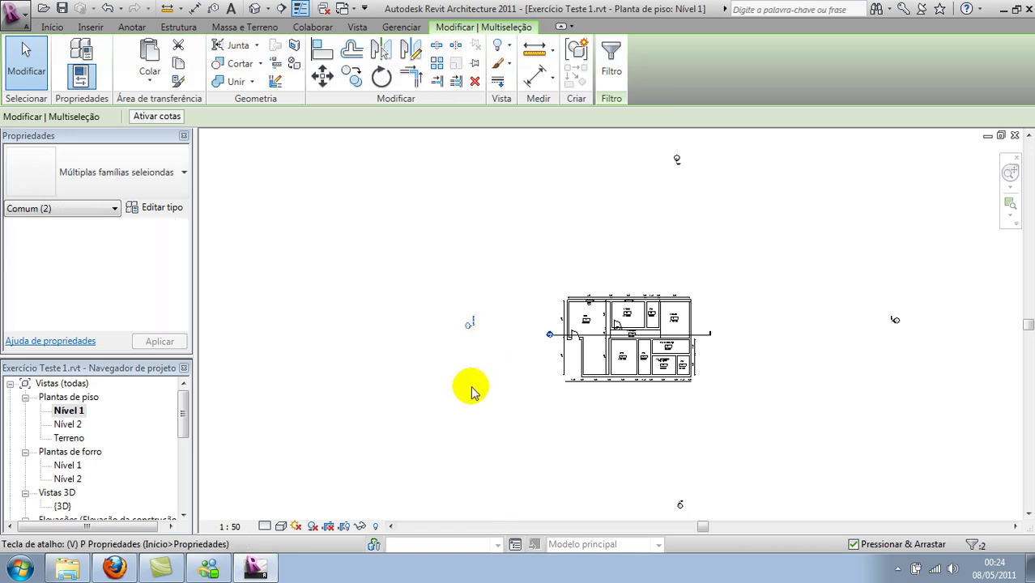
key(Escape)
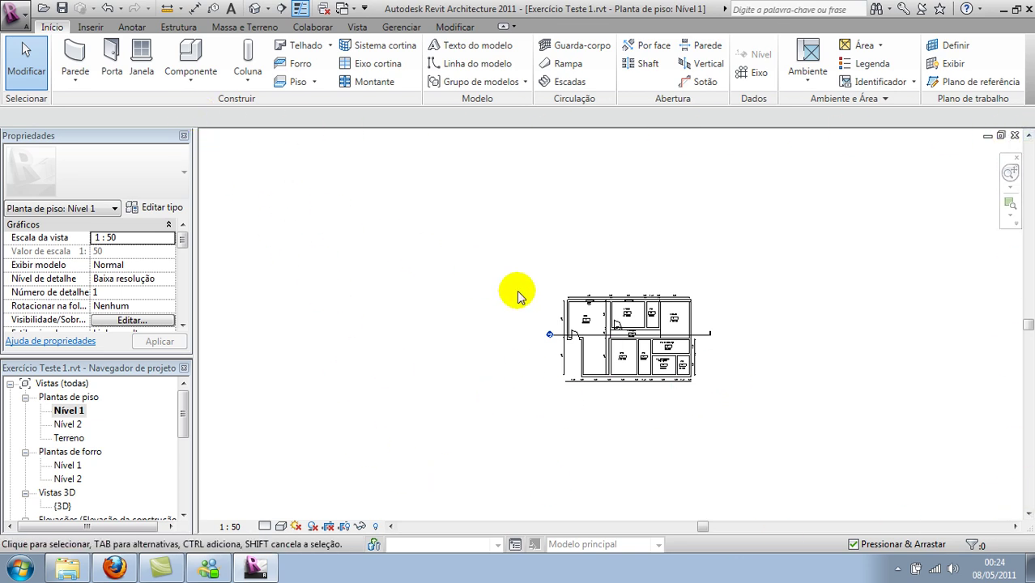
scroll(647, 393, up, 2)
scroll(625, 333, up, 2)
scroll(625, 332, up, 2)
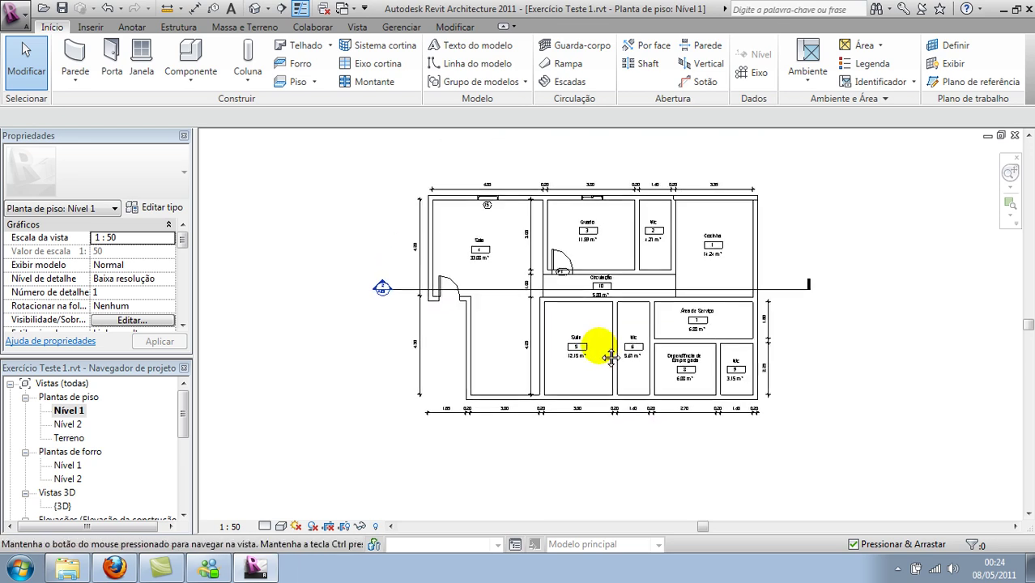
scroll(596, 352, down, 1)
middle_drag(677, 367, 688, 340)
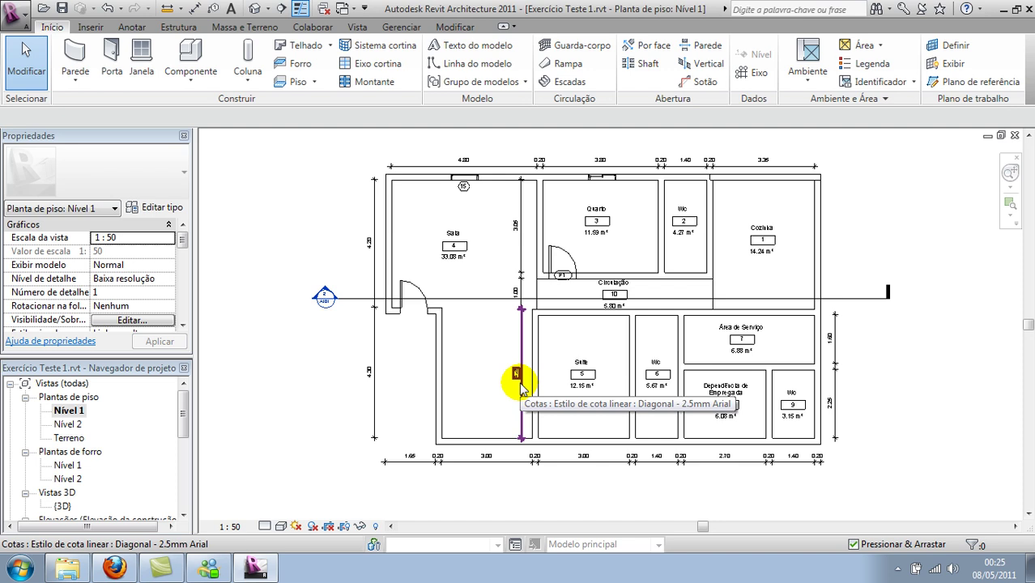
- Turn off the Elevações annotation category in the Nível 1 Visibility/Graphics overrides
key(v)
key(g)
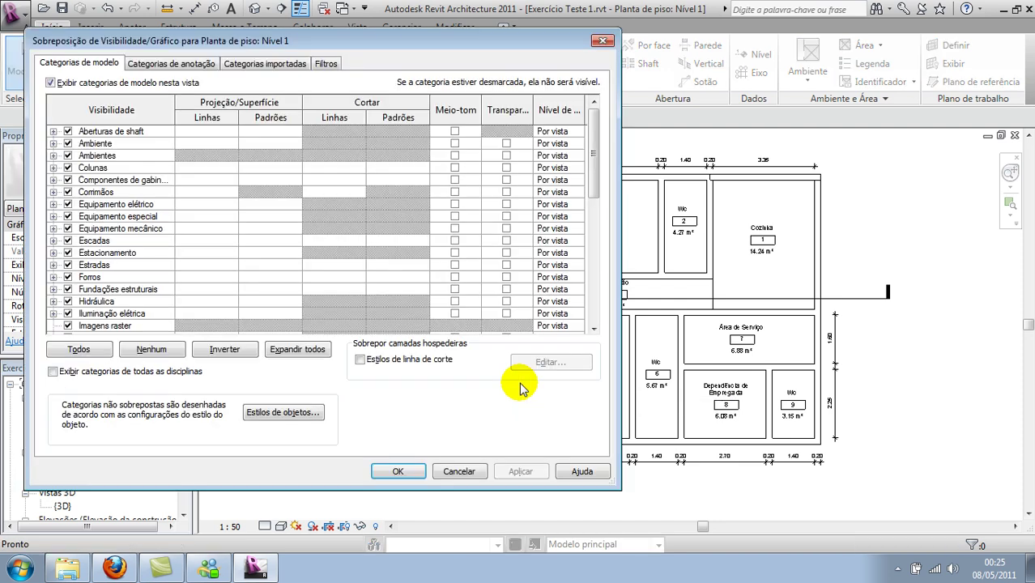
drag(303, 37, 503, 96)
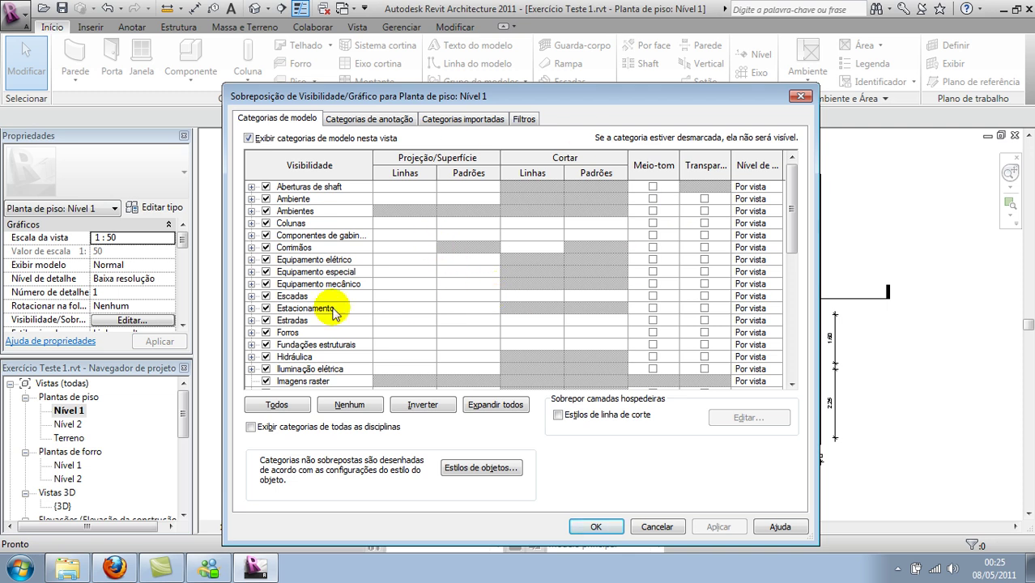
click(362, 122)
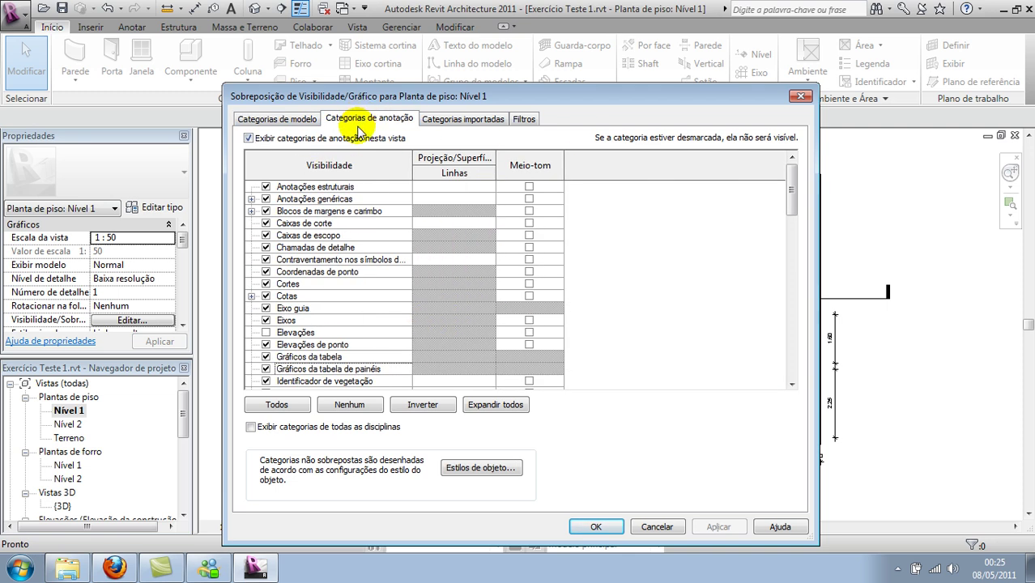
click(267, 333)
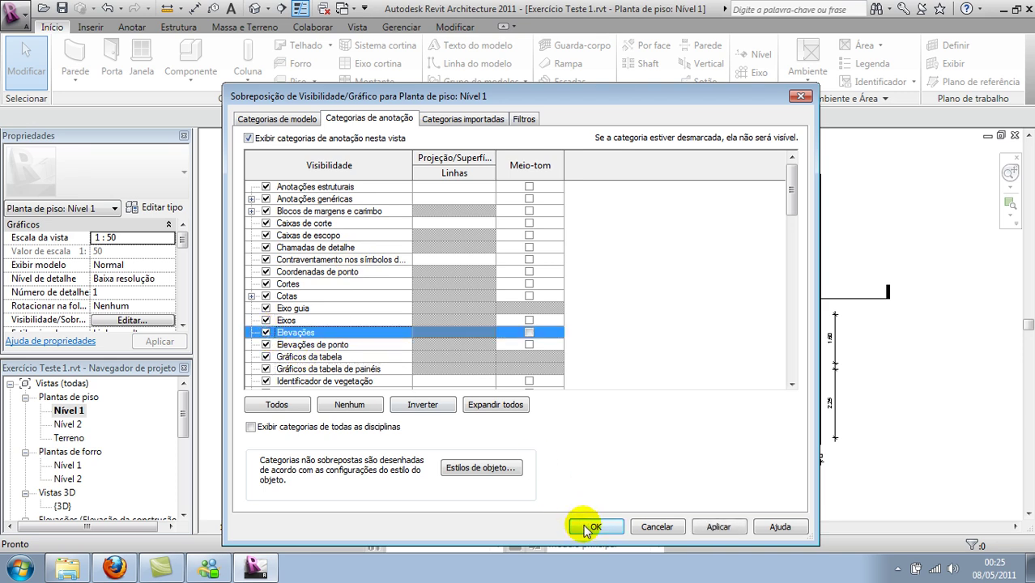
click(587, 526)
- Window-select the left elevation marker, delete it, and zoom the plan to fit
scroll(466, 464, down, 4)
middle_drag(470, 465, 452, 379)
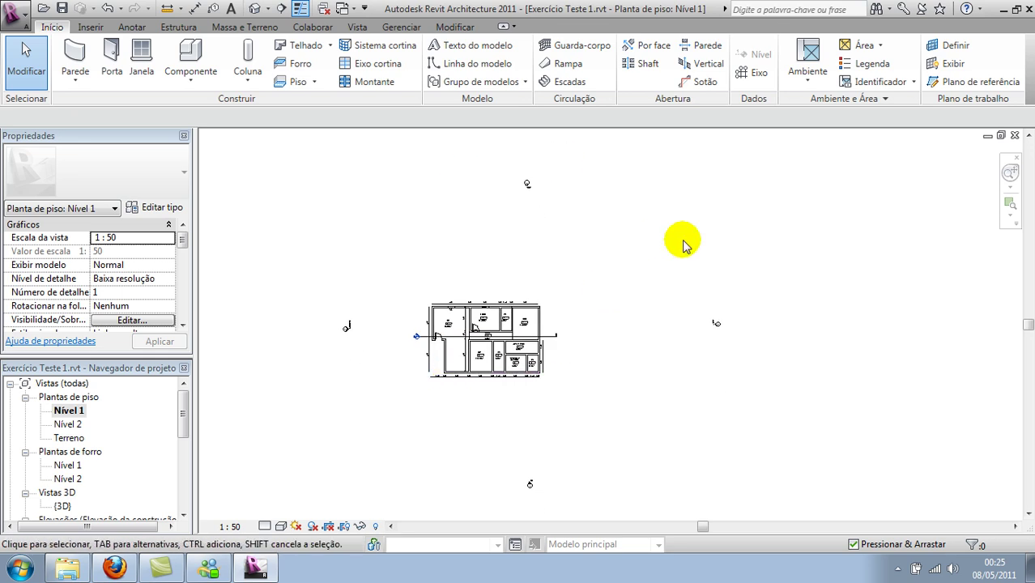
drag(303, 287, 371, 366)
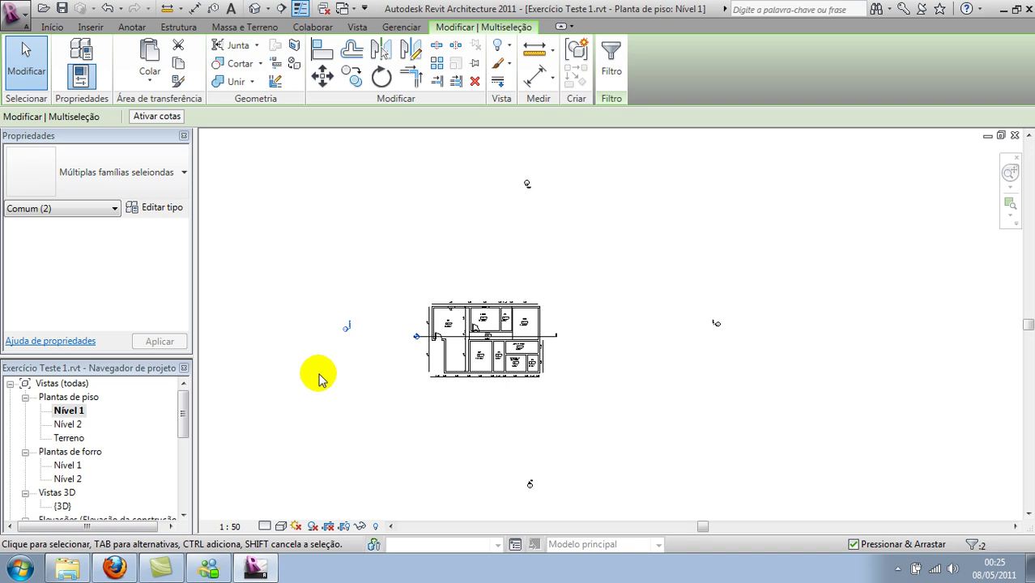
key(Delete)
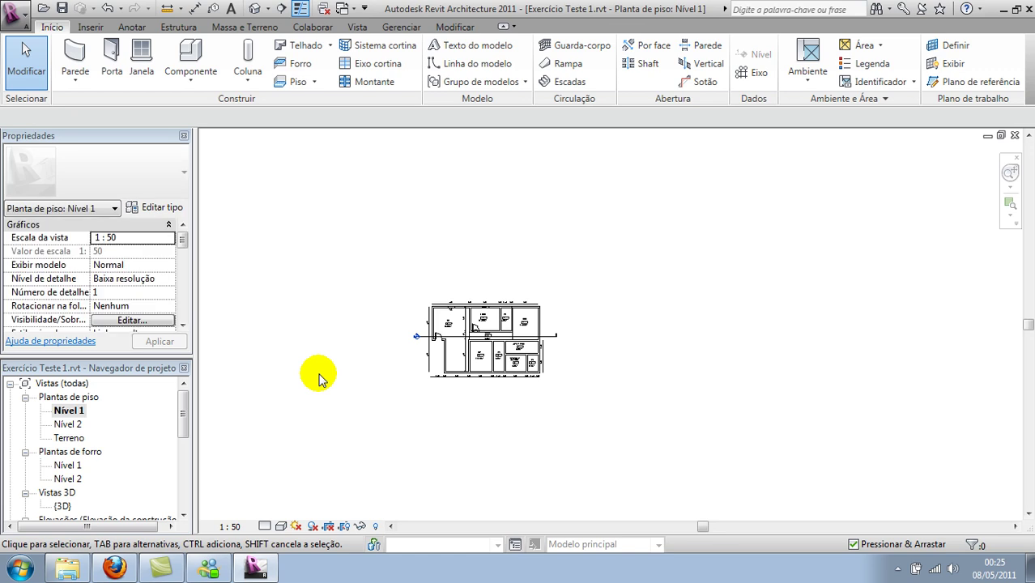
key(z)
key(f)
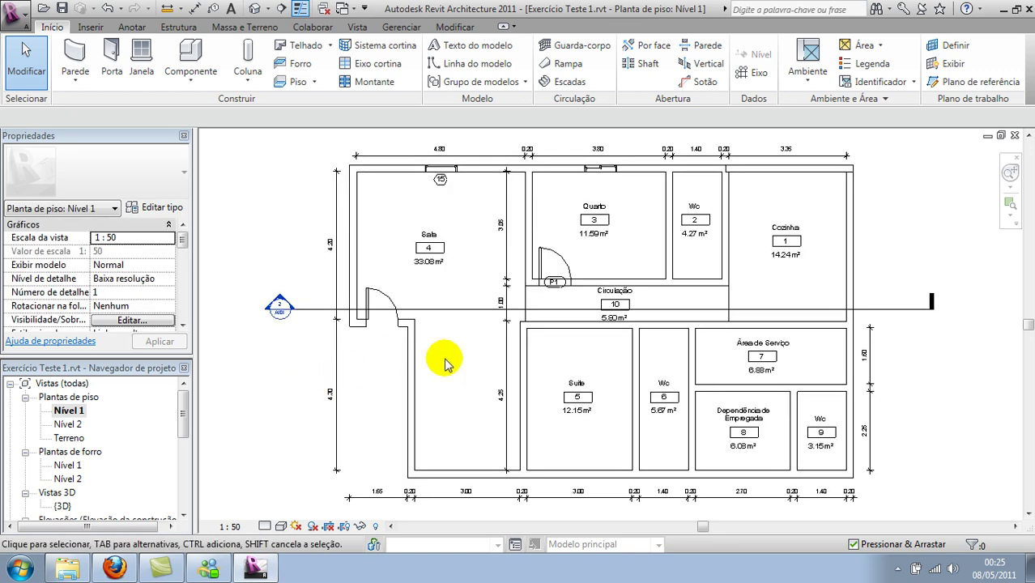
- Uncheck elevation markers again under annotation categories, then recentre and zoom in on the plan
scroll(456, 360, down, 1)
scroll(470, 356, down, 1)
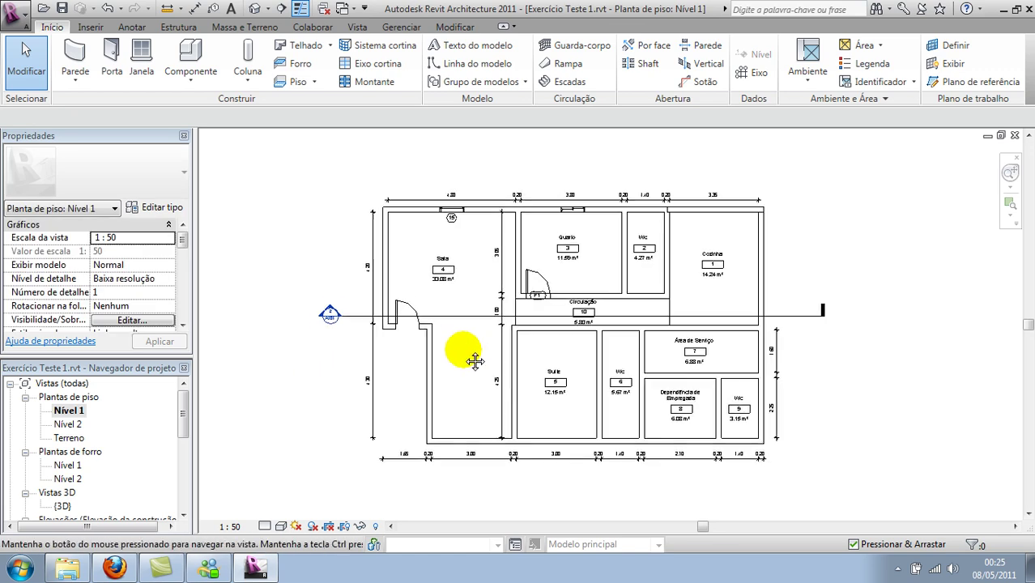
scroll(474, 354, down, 1)
key(g)
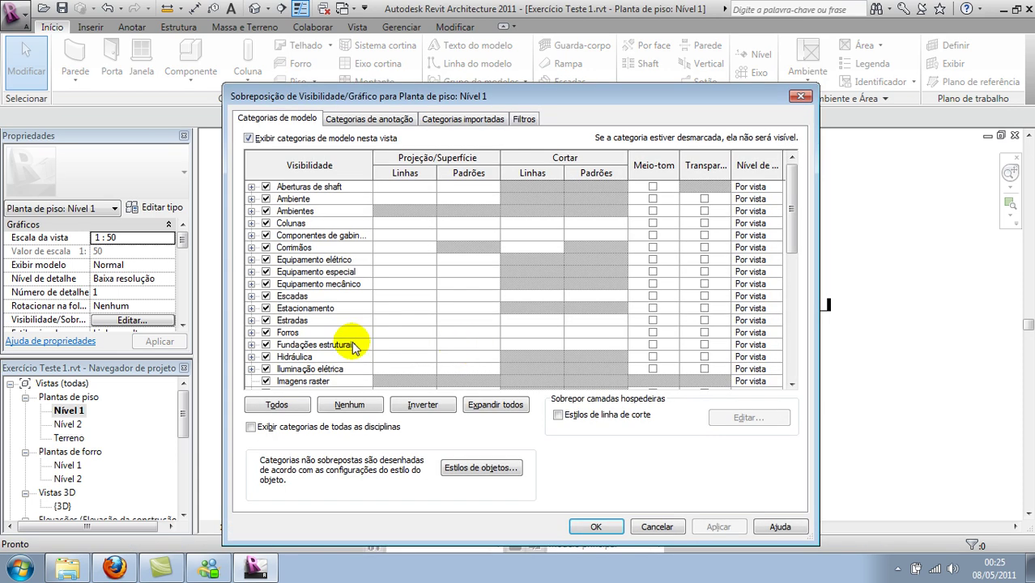
click(383, 121)
click(267, 332)
click(596, 526)
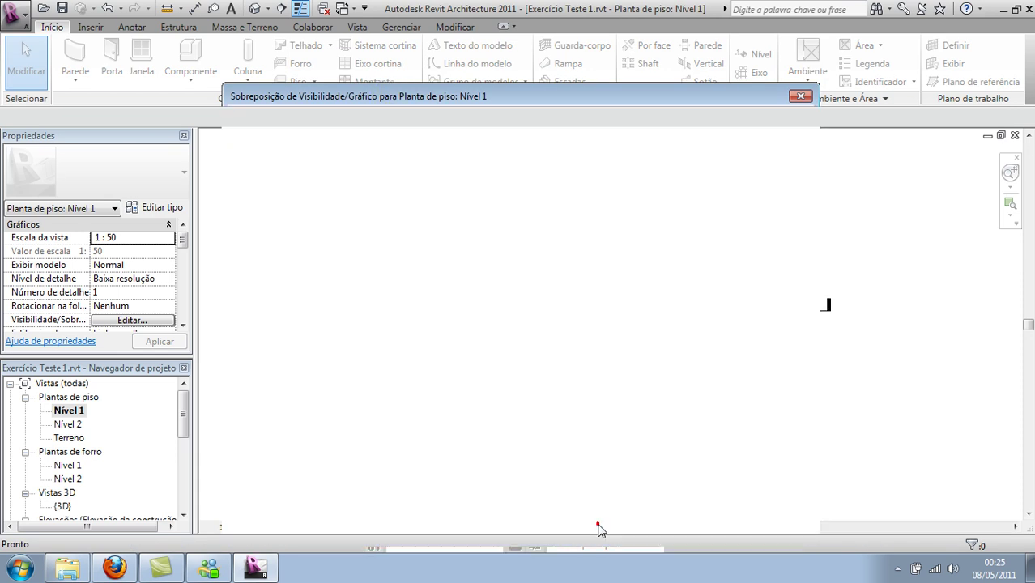
scroll(599, 449, down, 3)
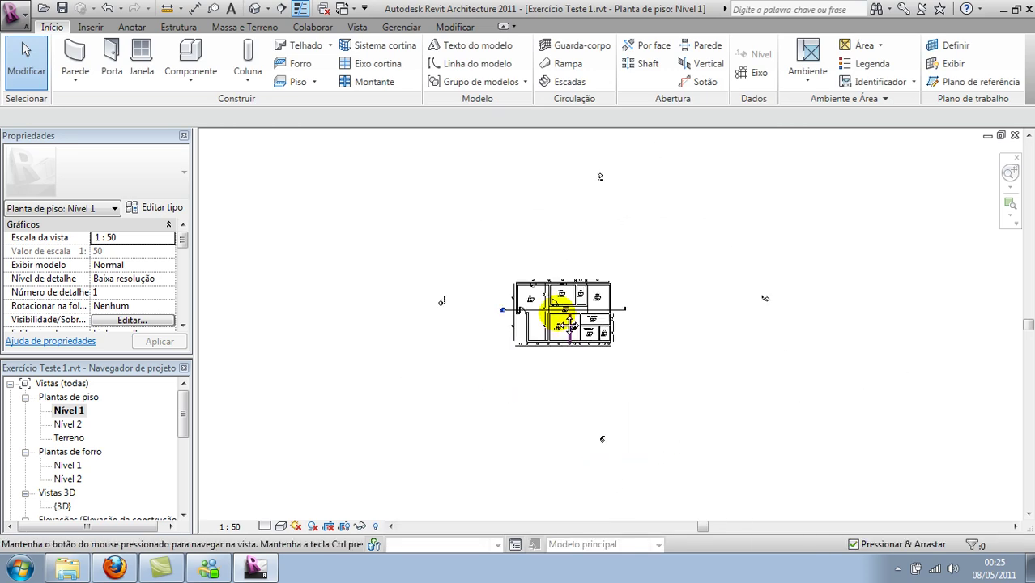
mouse_move(597, 430)
middle_down()
mouse_move(585, 393)
mouse_move(590, 348)
middle_up()
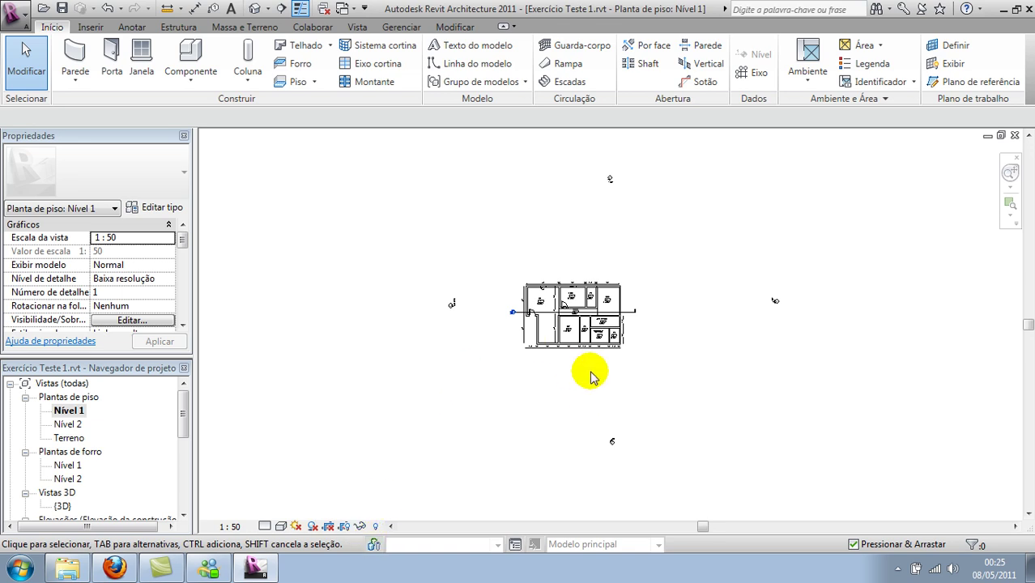
scroll(588, 363, up, 2)
scroll(578, 346, up, 2)
scroll(589, 316, up, 2)
scroll(531, 302, up, 1)
scroll(631, 356, up, 2)
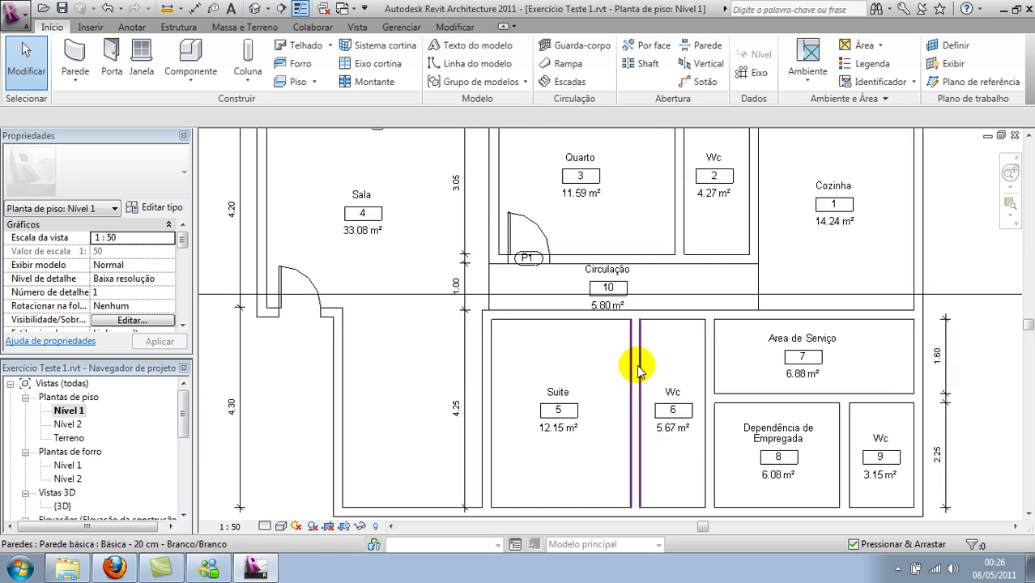
- Select the 4.25 dimension beside the Suite and hide all dimensions in this view
scroll(624, 364, down, 3)
middle_drag(616, 369, 604, 372)
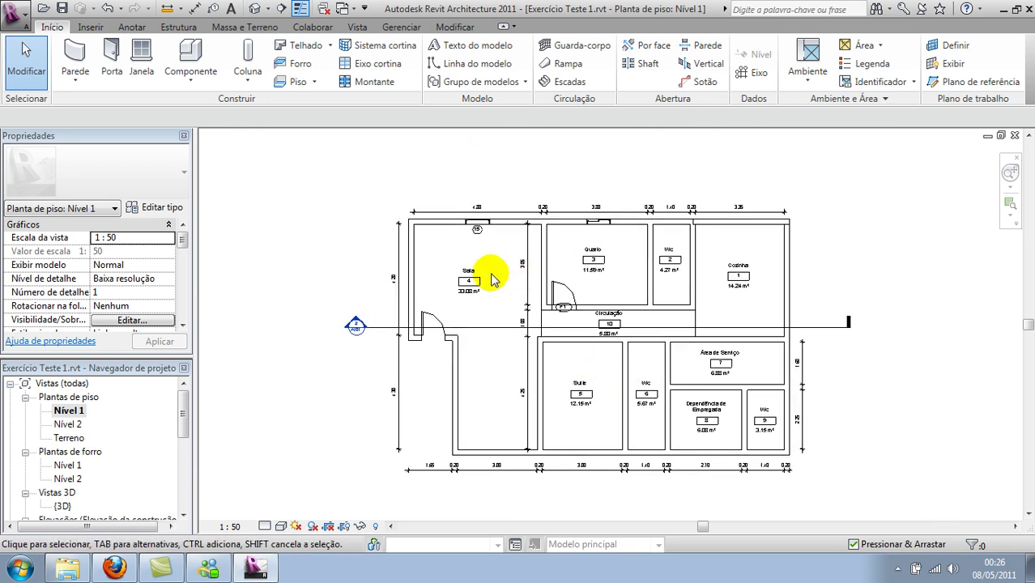
click(529, 346)
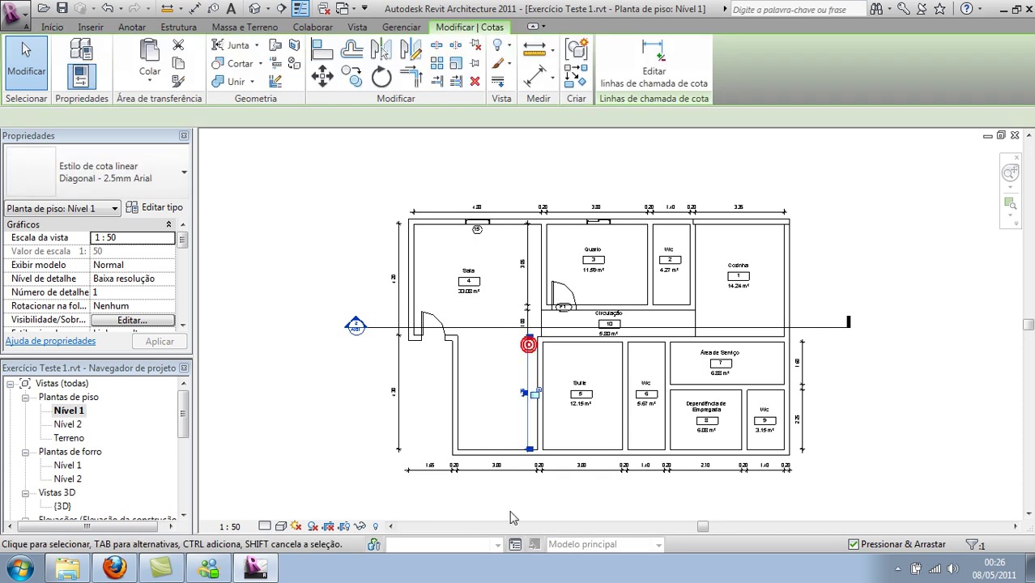
click(739, 515)
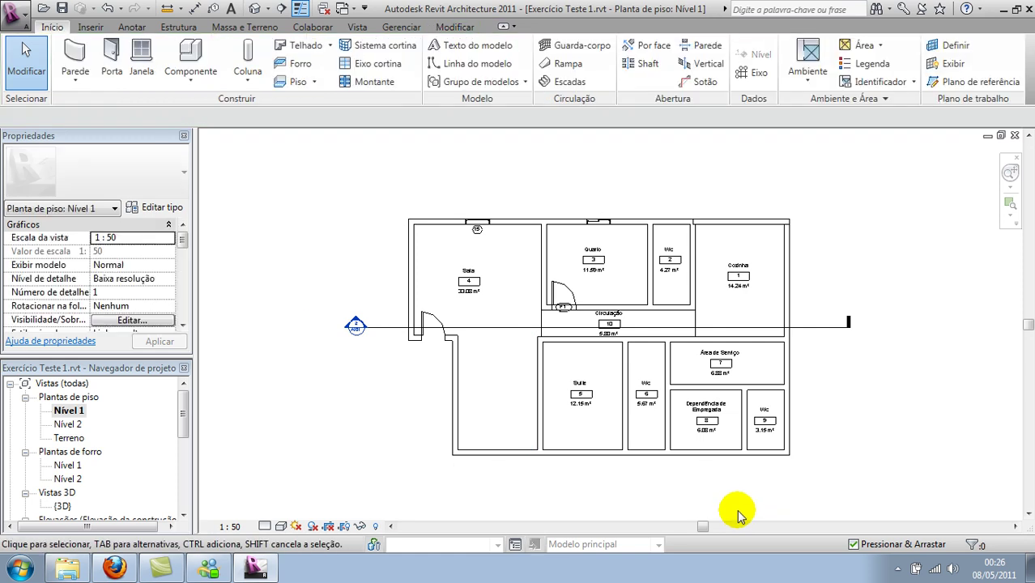
- Place a new aligned dimension (DI) between the lower left walls
scroll(482, 344, up, 3)
scroll(482, 345, down, 1)
scroll(482, 344, down, 1)
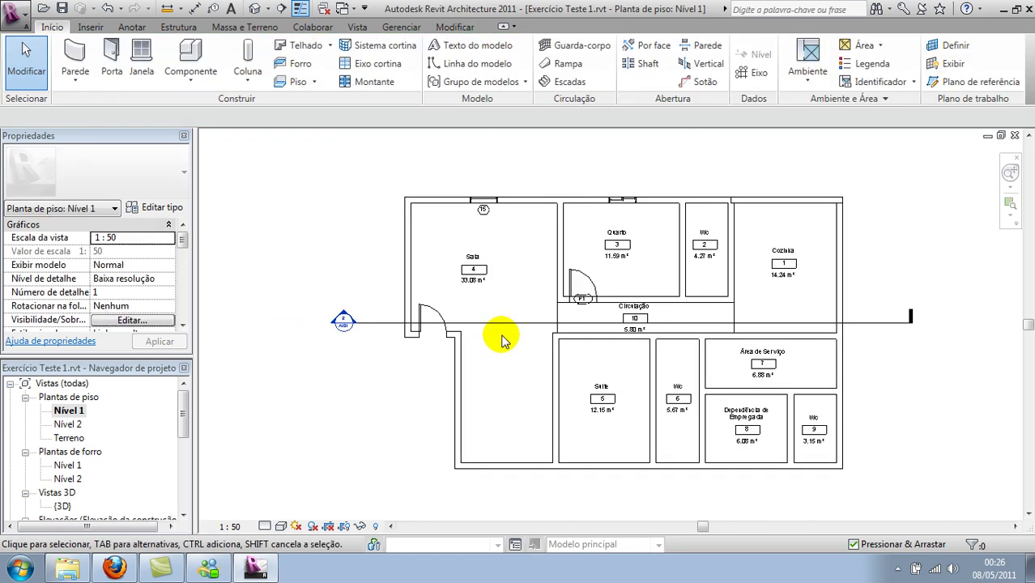
scroll(512, 357, down, 1)
key(d)
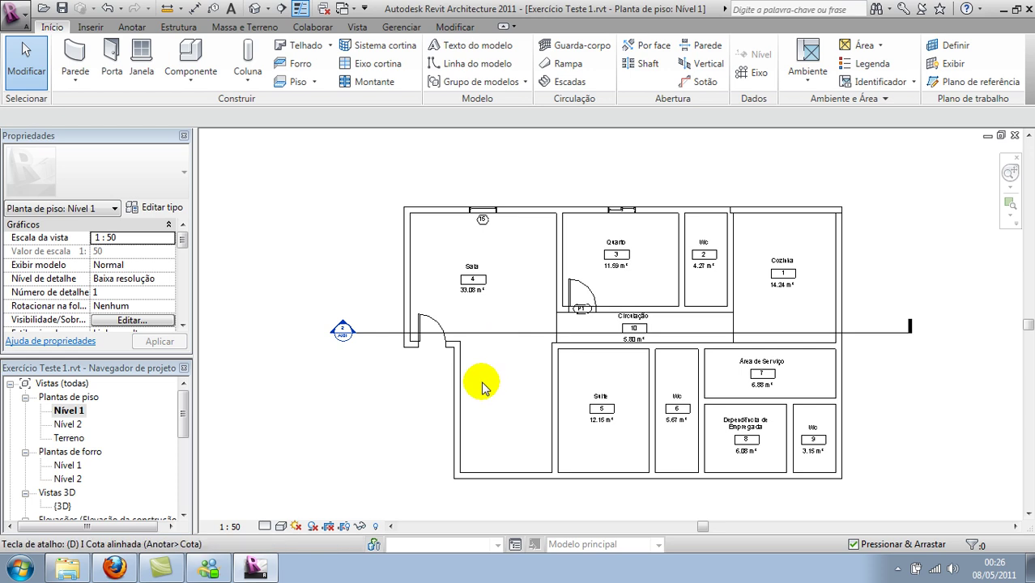
key(i)
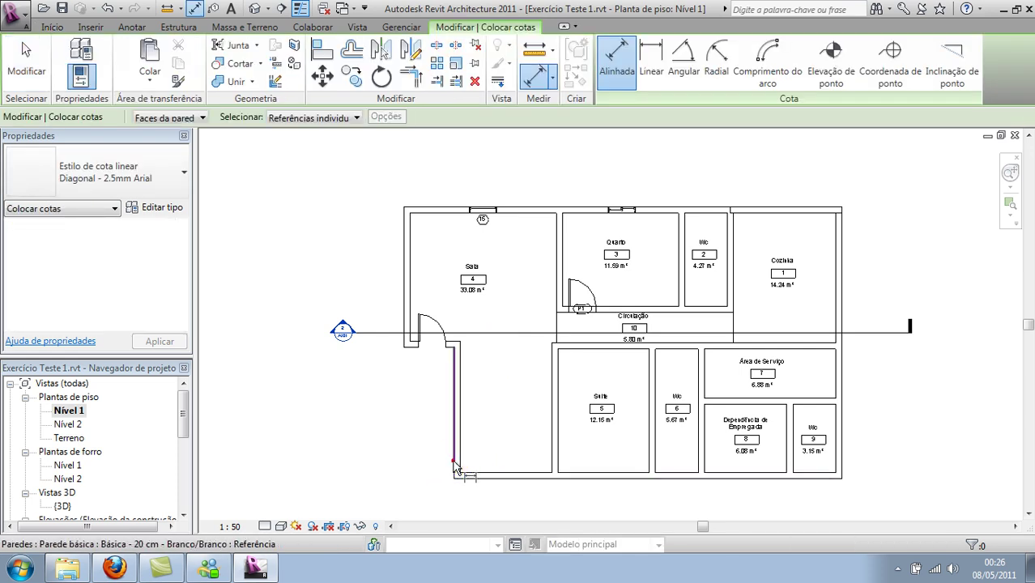
click(455, 469)
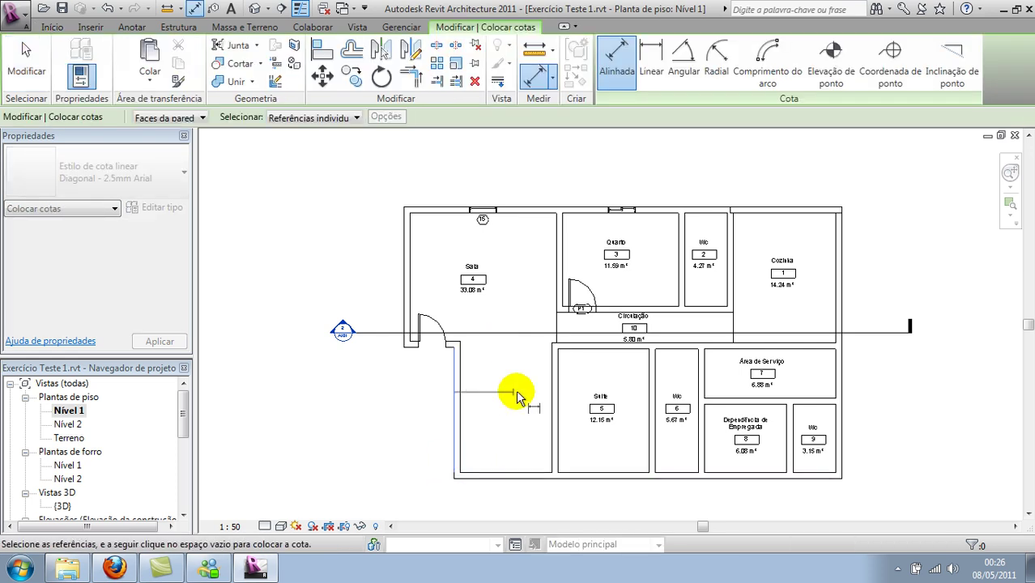
click(502, 493)
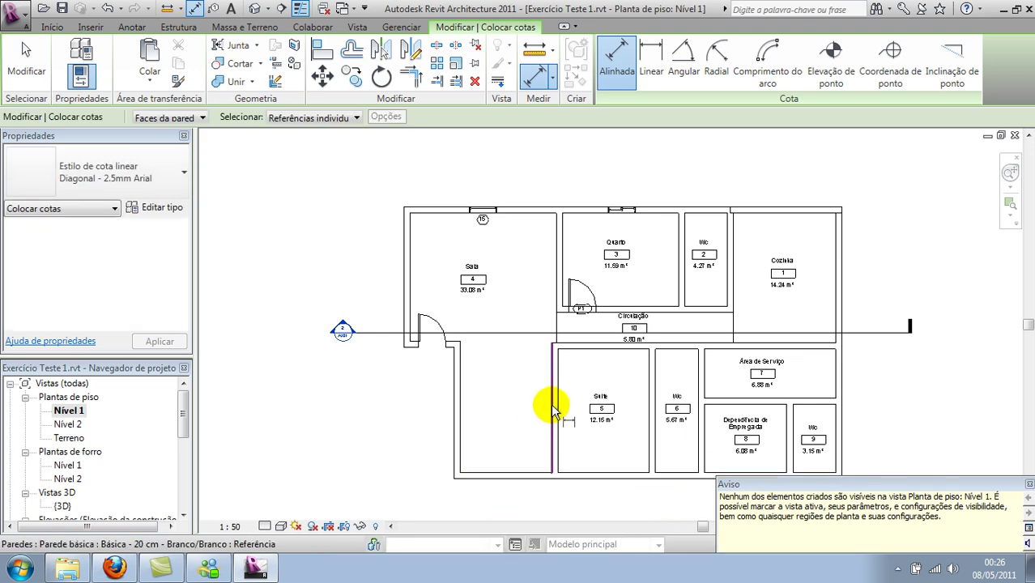
key(Escape)
key(Escape)
- Turn the Cotas dimension category back on in Visibility/Graphics annotation categories
key(v)
key(v)
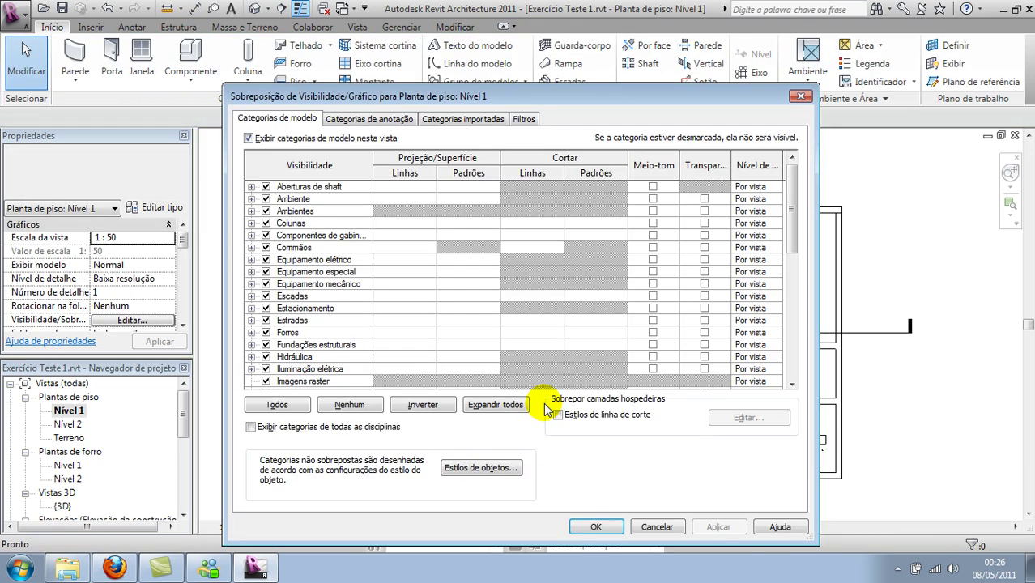
click(351, 120)
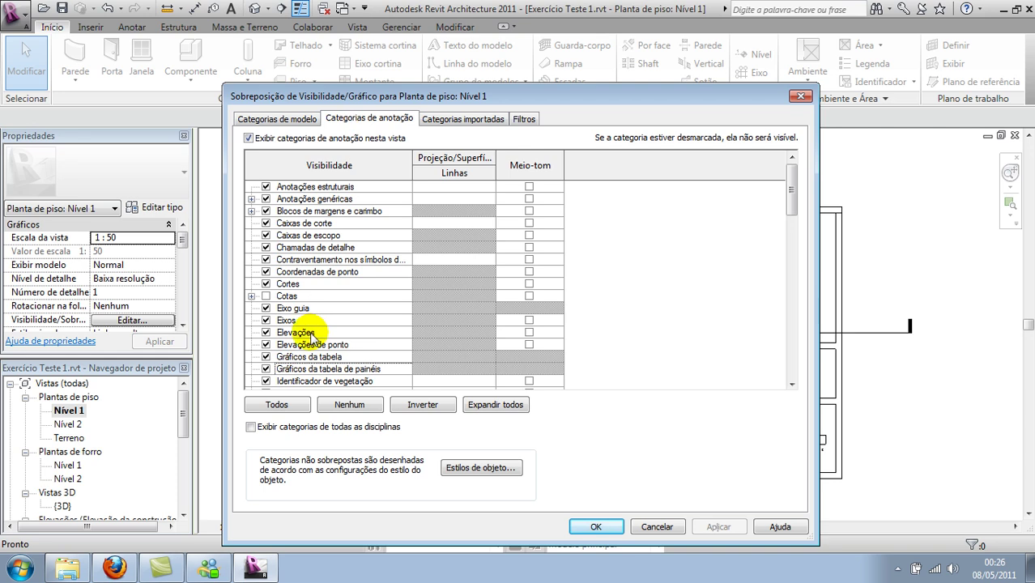
click(265, 297)
click(595, 527)
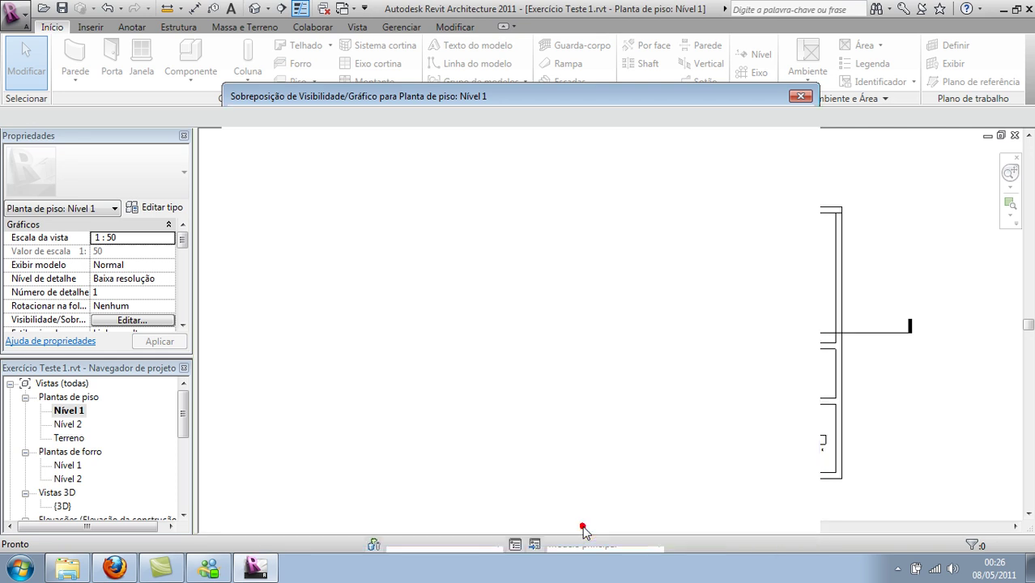
scroll(517, 479, up, 3)
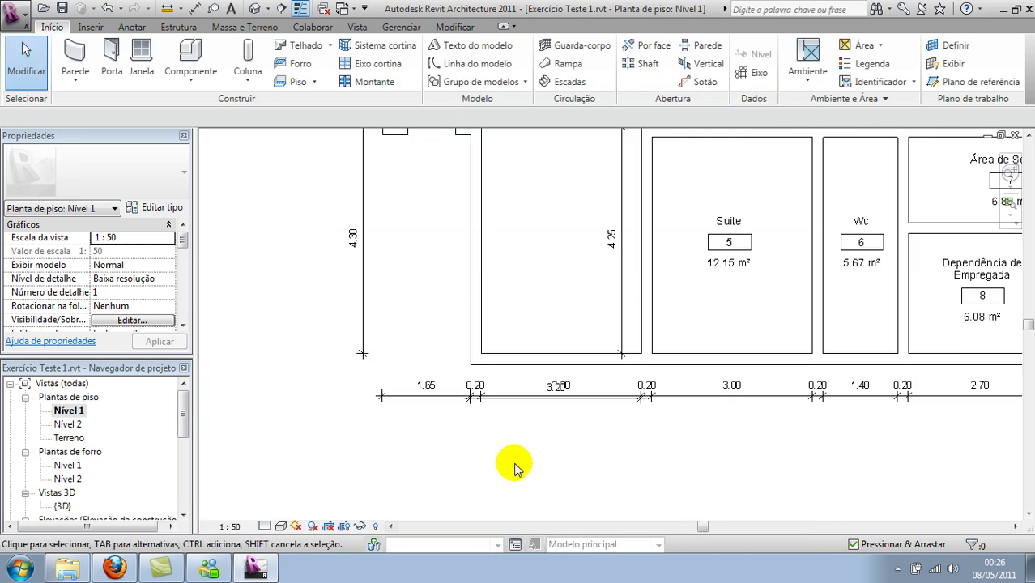
scroll(486, 437, up, 1)
- Inspect the 3.20 dimension along the bottom, then bring the whole plan into view
click(439, 352)
click(654, 442)
scroll(618, 431, down, 2)
scroll(617, 431, down, 3)
middle_drag(614, 486, 509, 474)
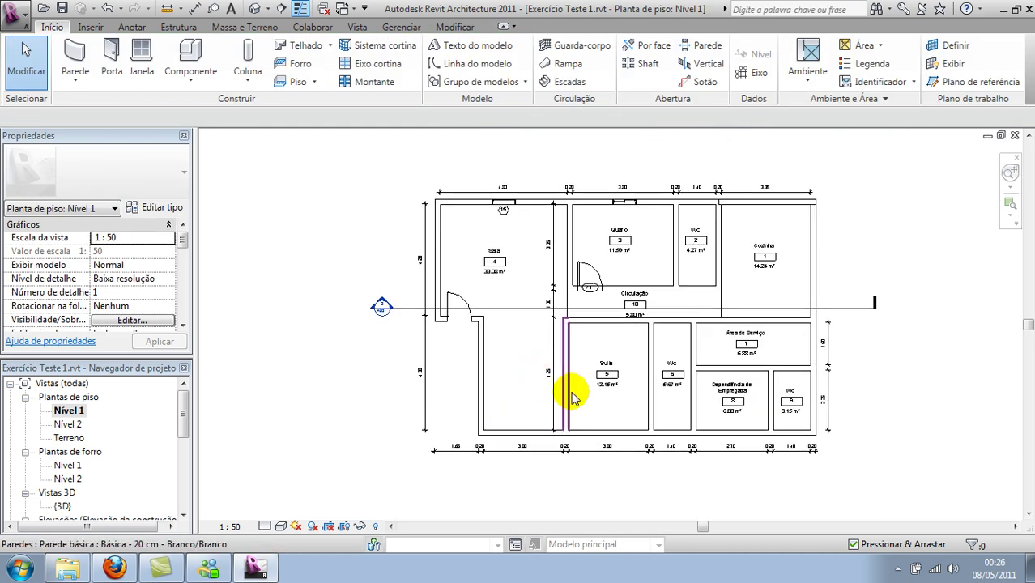
- Inspect the 3.05 and 1.00 vertical dimensions beside the Sala, then clear the selection
click(553, 274)
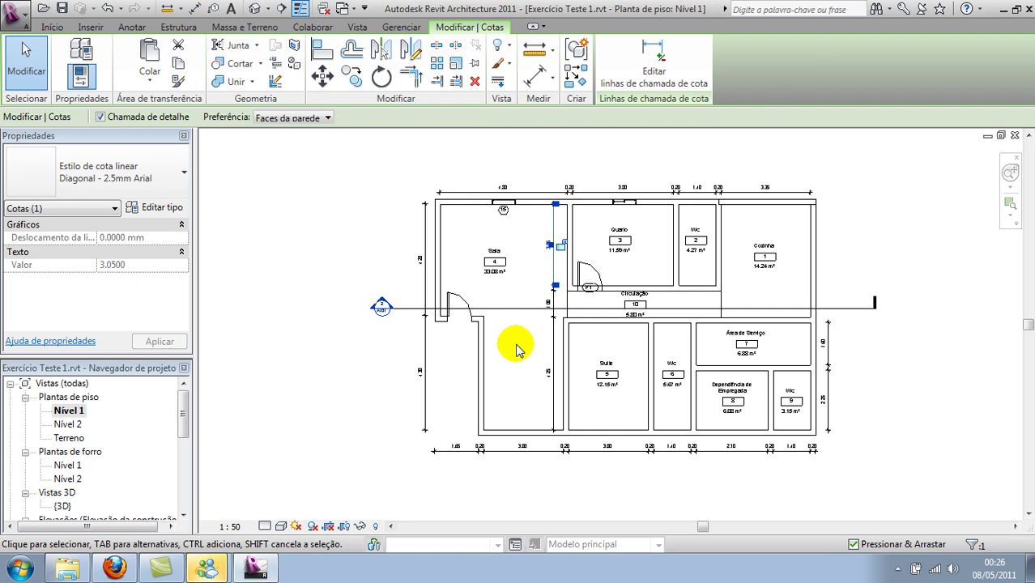
key(v)
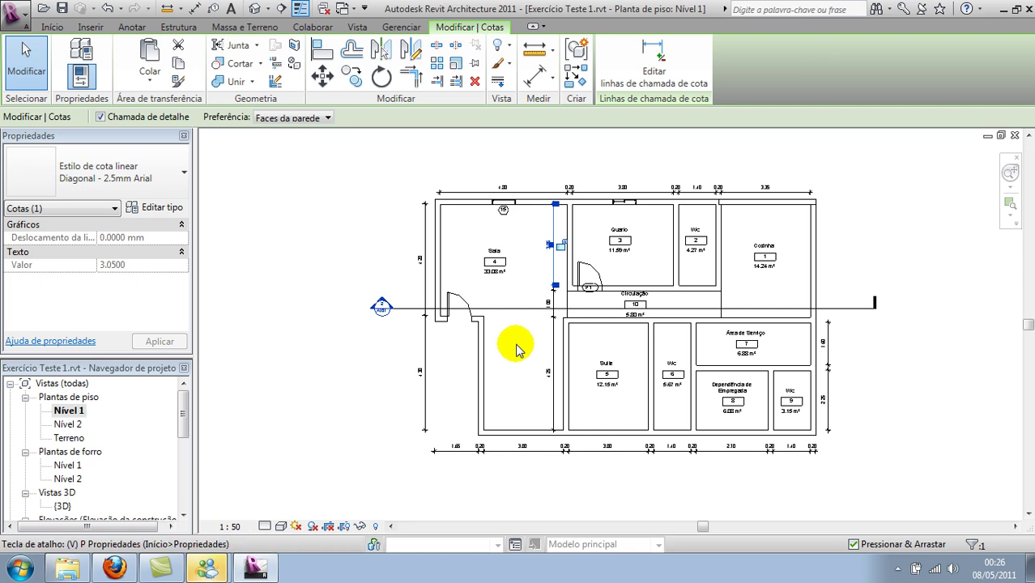
key(p)
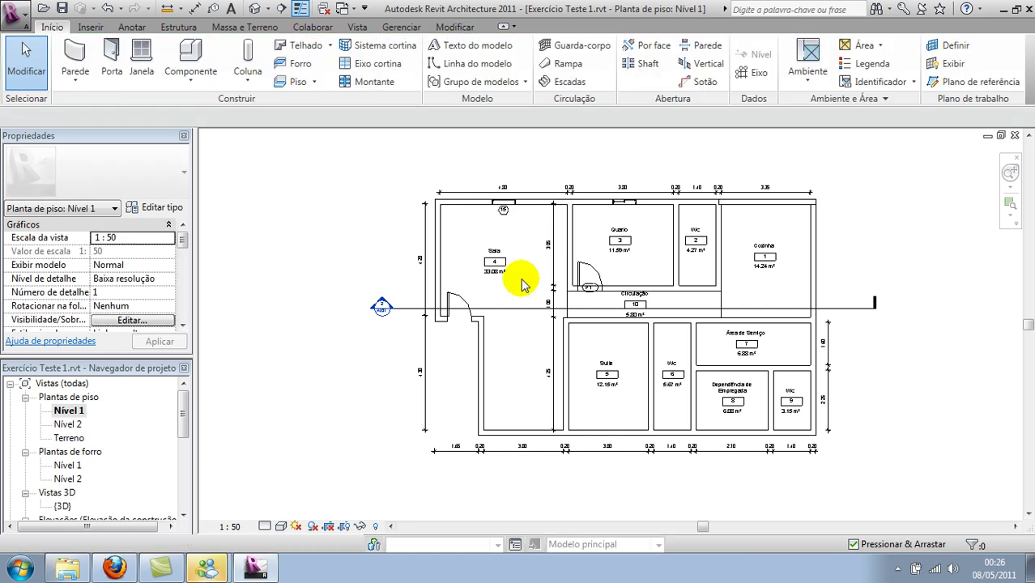
click(550, 246)
click(558, 293)
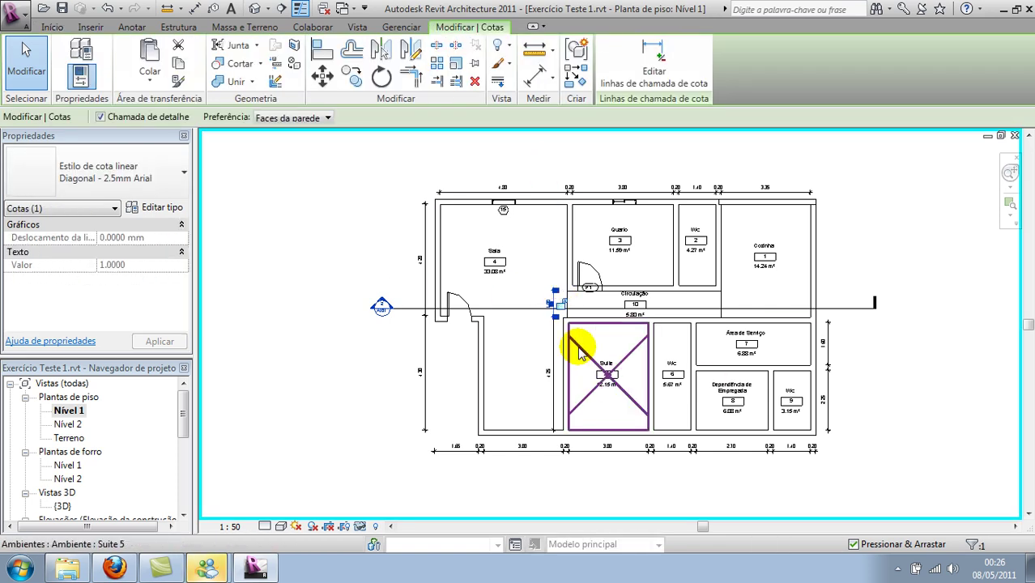
key(Escape)
click(559, 477)
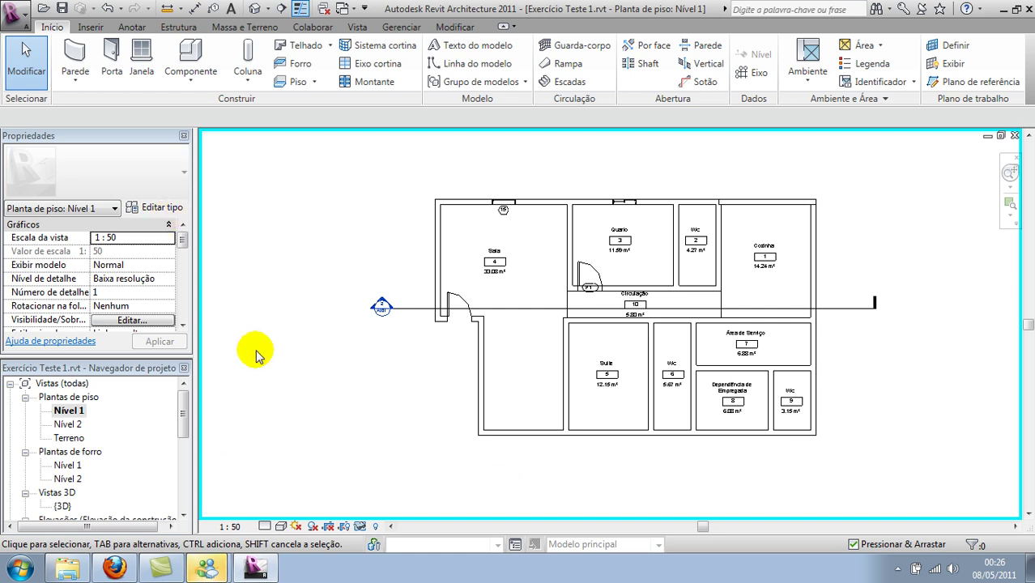